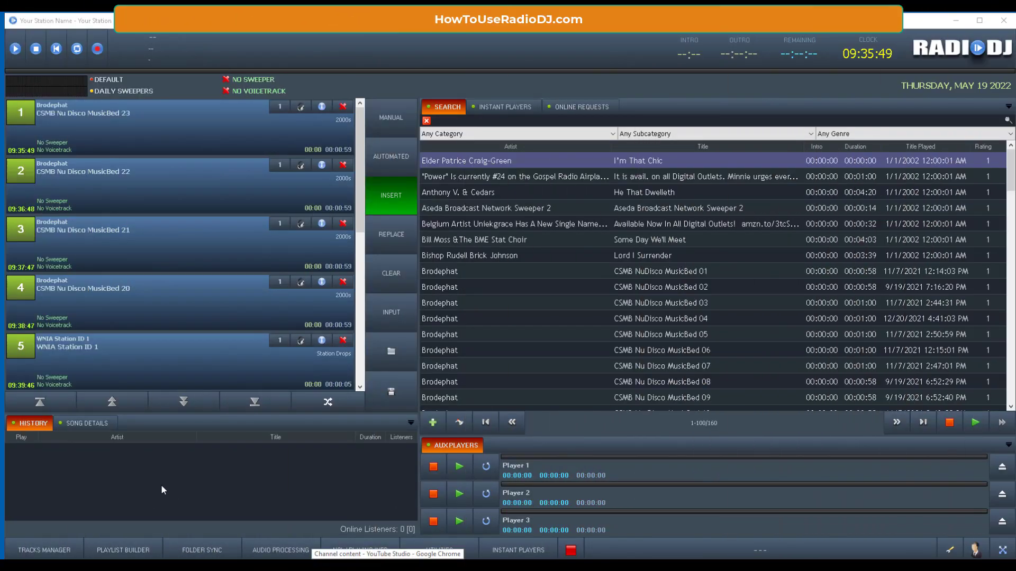
Open RadioDJ's Playlist Builder on an empty New Playlist beside the full track library
{"action": "left_click", "coordinate": [128, 549]}
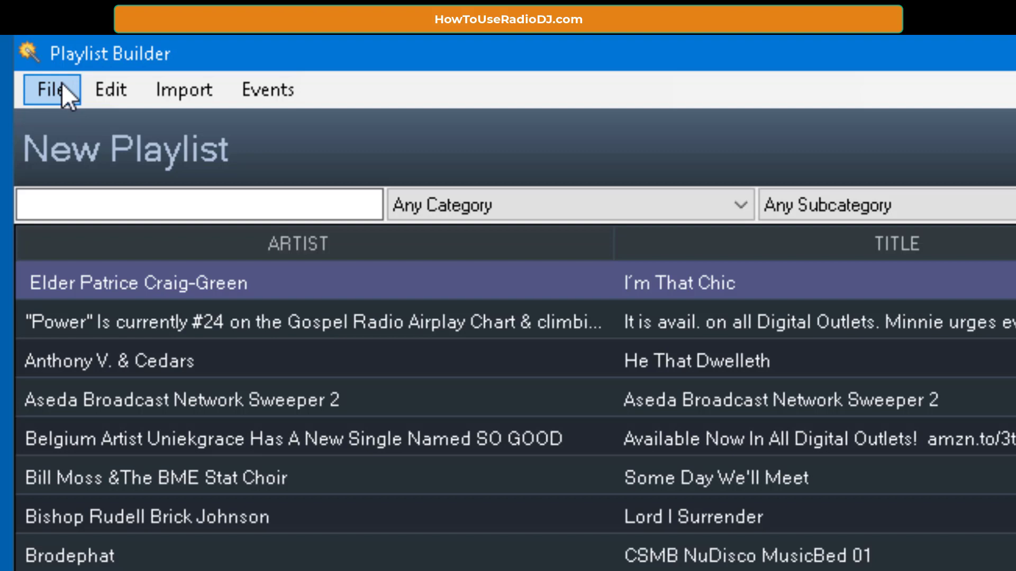
In the Open Playlist dialog, check the other sources, then choose Playlist From Rotation with Default
{"action": "left_click", "coordinate": [62, 89]}
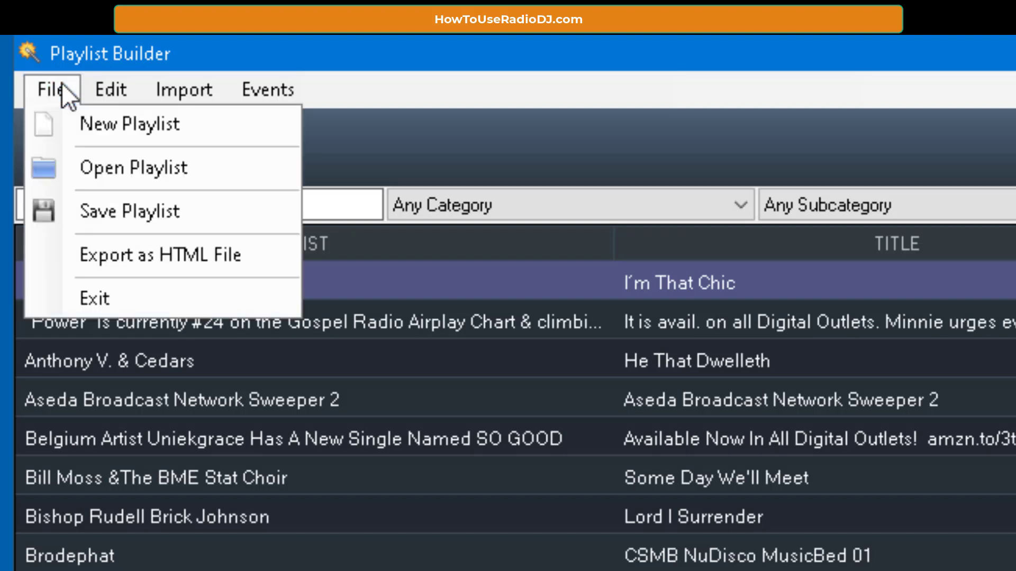
{"action": "left_click", "coordinate": [84, 170]}
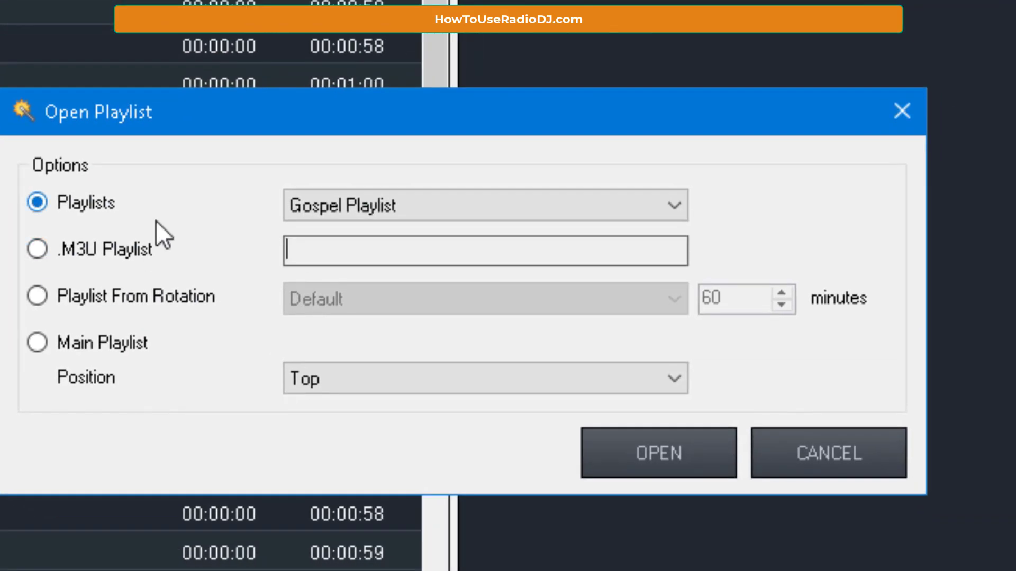
{"action": "left_click", "coordinate": [399, 192]}
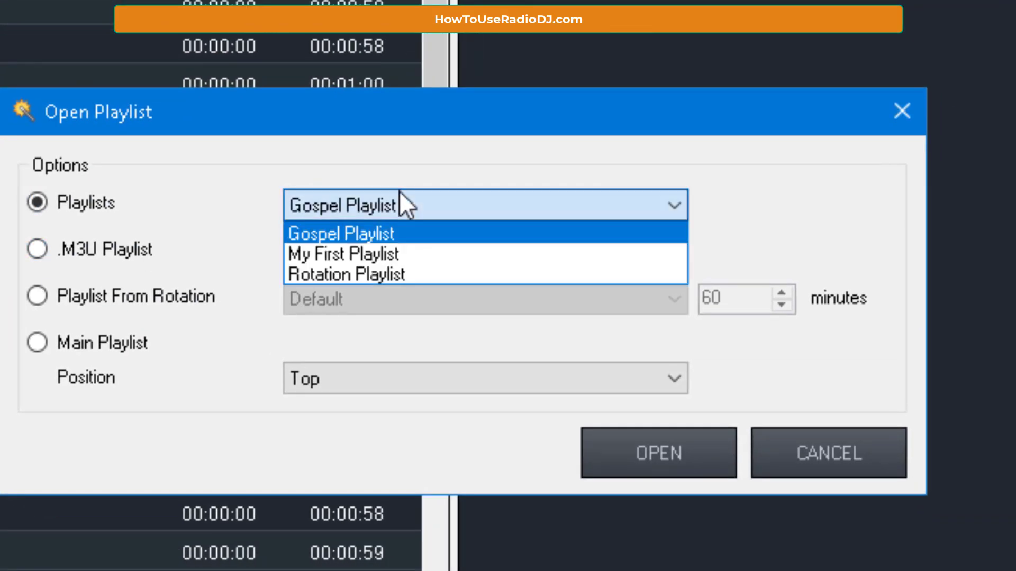
{"action": "left_click", "coordinate": [399, 191]}
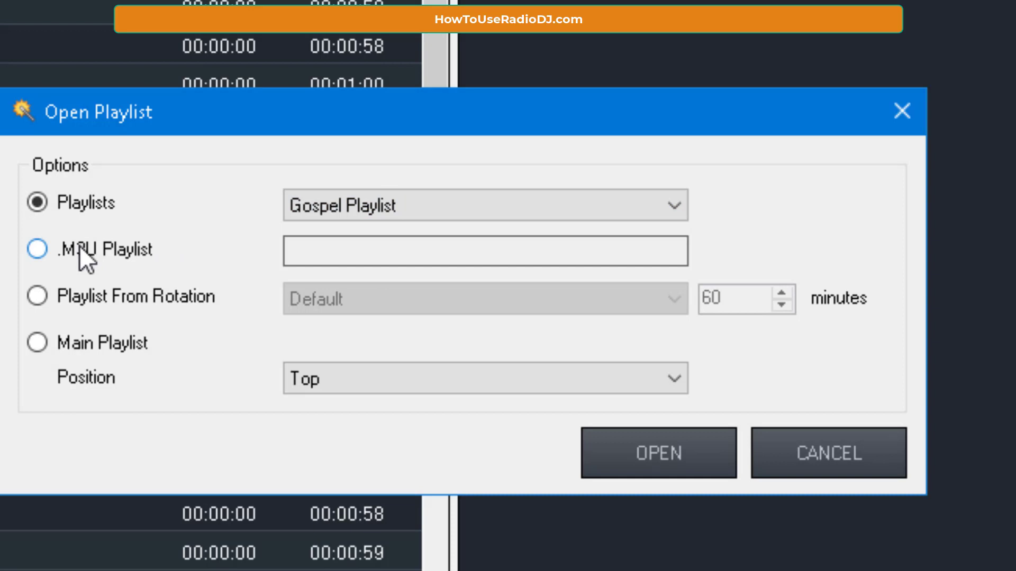
{"action": "left_click", "coordinate": [104, 246]}
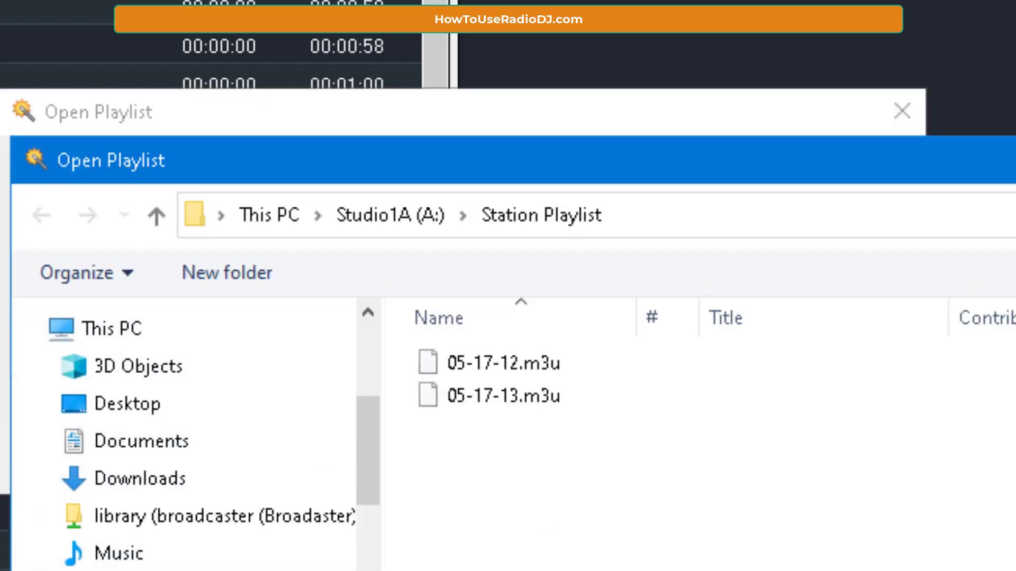
{"action": "key", "text": "Escape"}
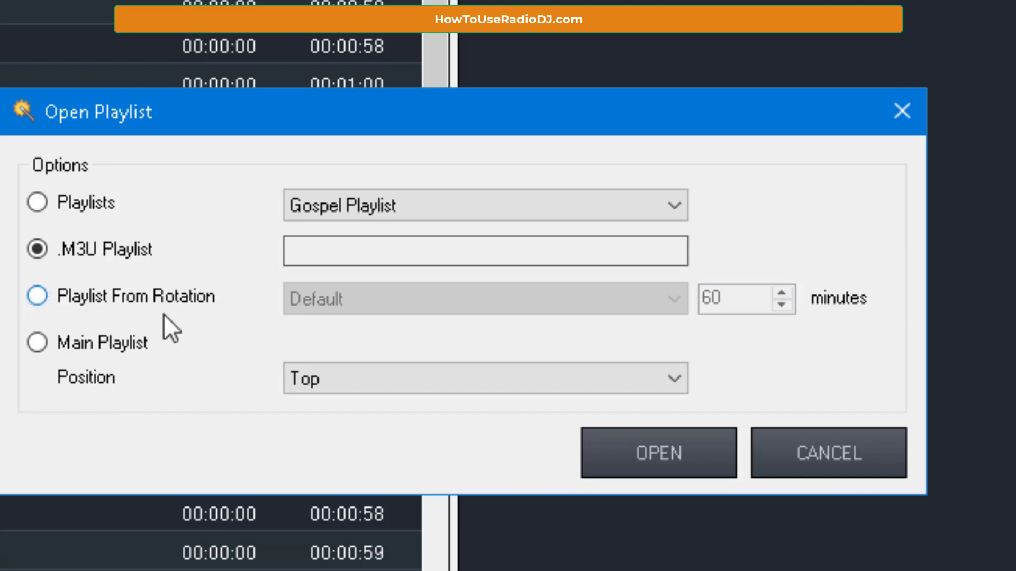
{"action": "left_click", "coordinate": [37, 303]}
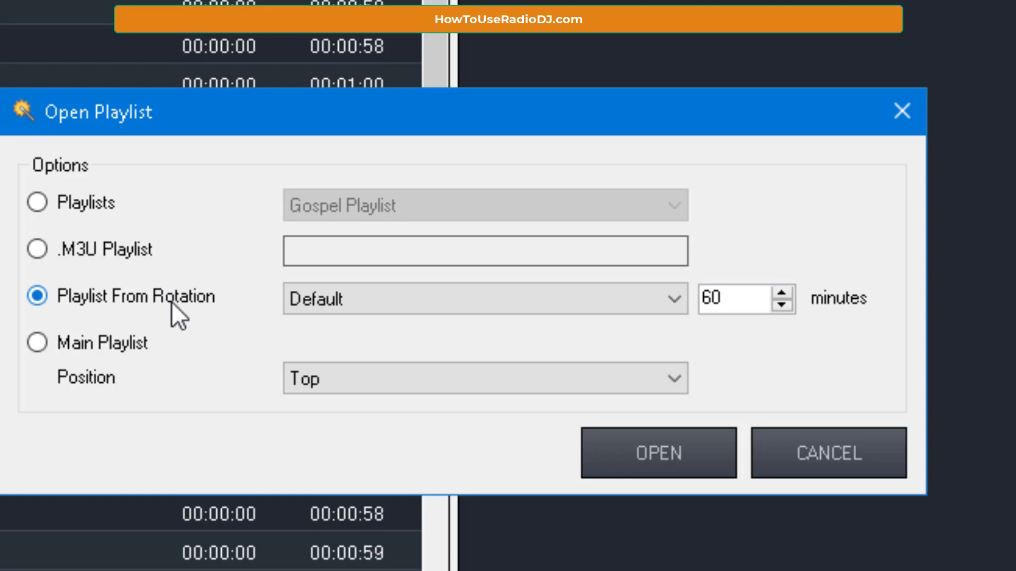
{"action": "left_click", "coordinate": [358, 300]}
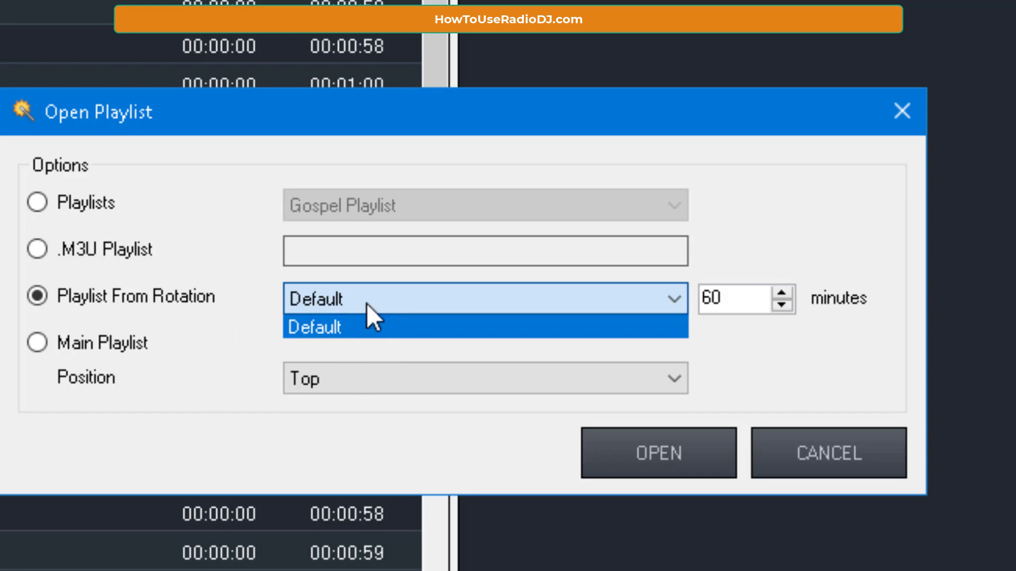
{"action": "left_click", "coordinate": [620, 137]}
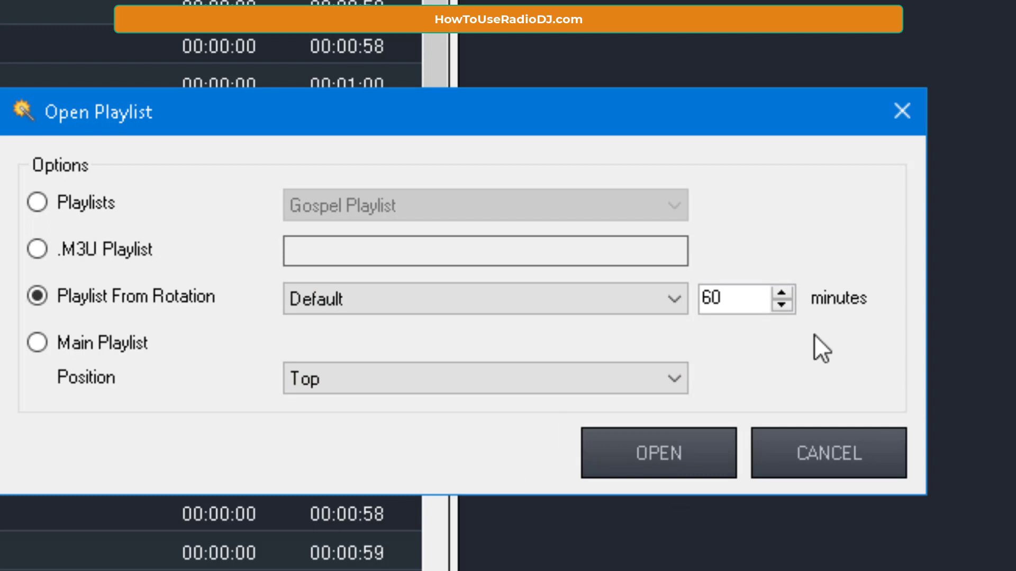
{"action": "double_click", "coordinate": [743, 300]}
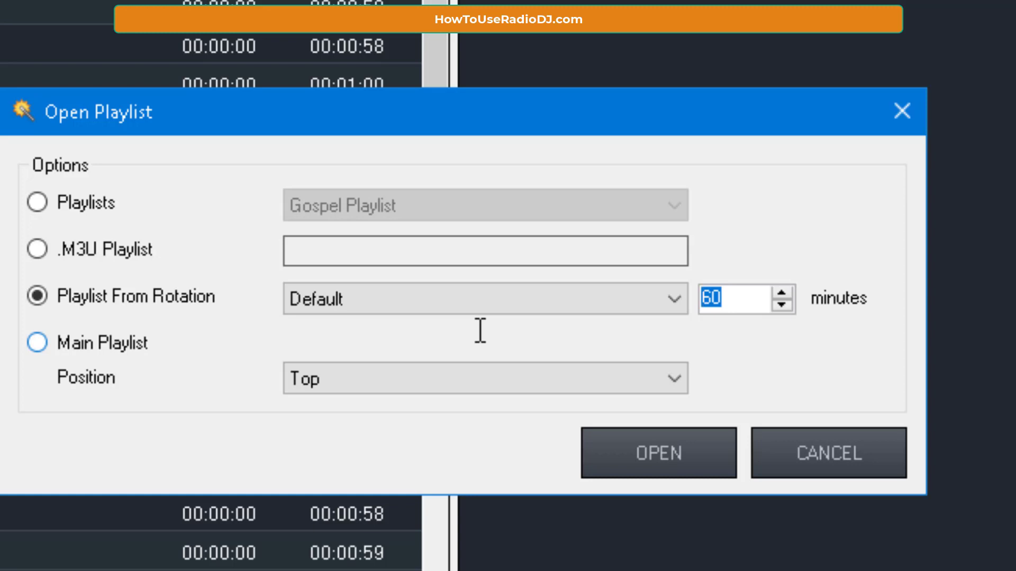
{"action": "type", "text": "120"}
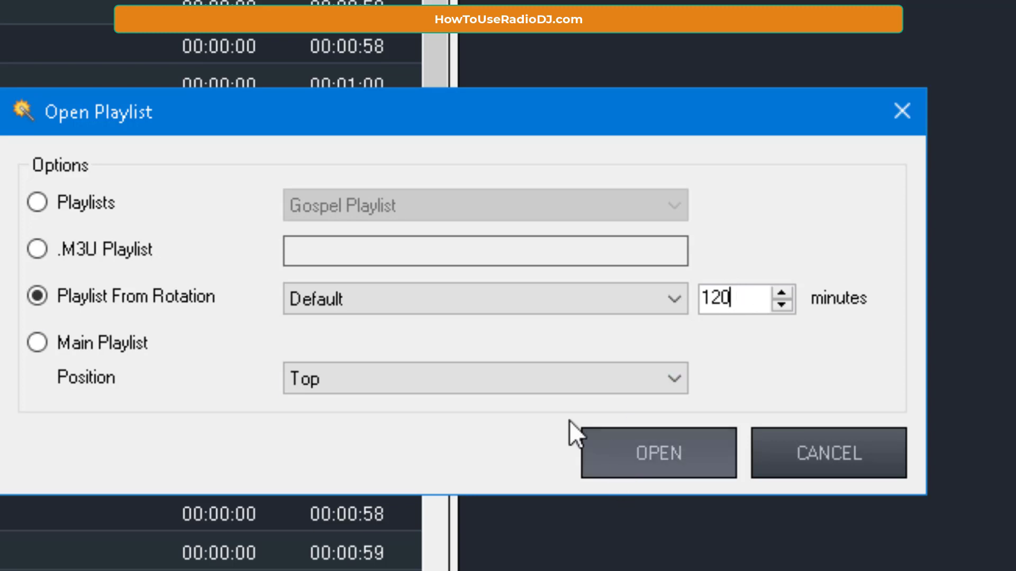
{"action": "left_click", "coordinate": [419, 290]}
{"action": "left_click", "coordinate": [412, 305]}
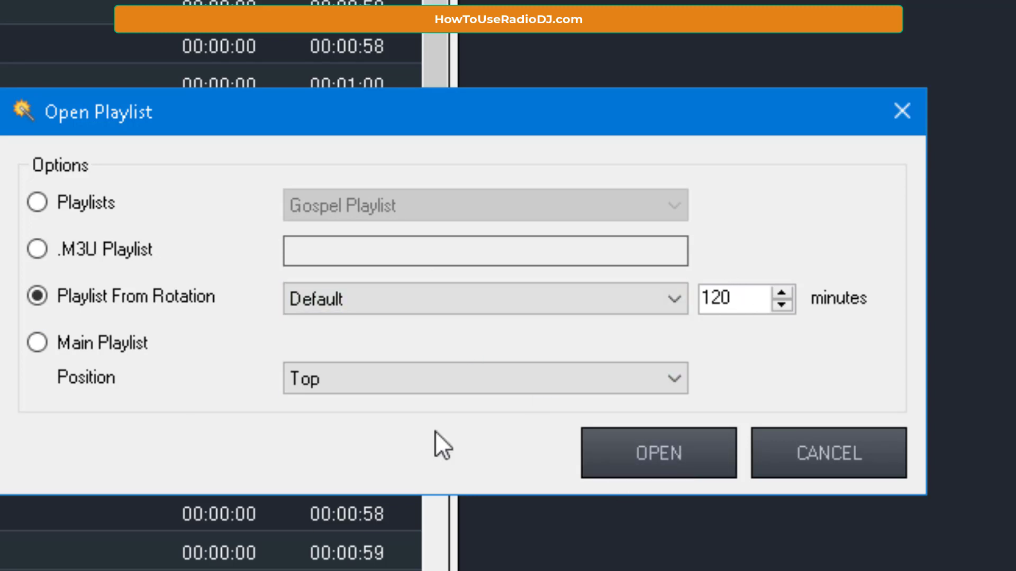
{"action": "left_click", "coordinate": [712, 455]}
{"action": "double_click", "coordinate": [751, 293]}
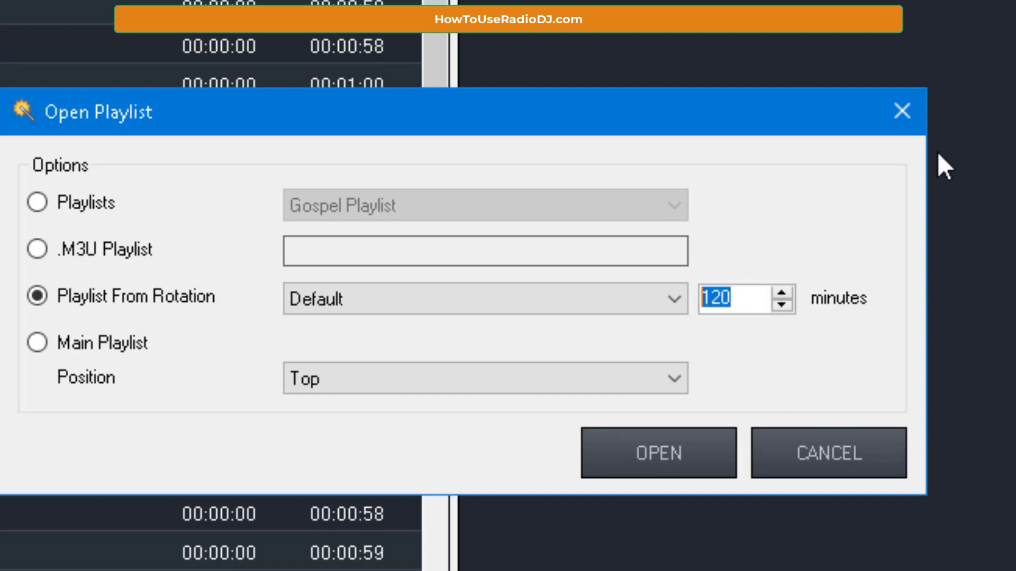
{"action": "type", "text": "60"}
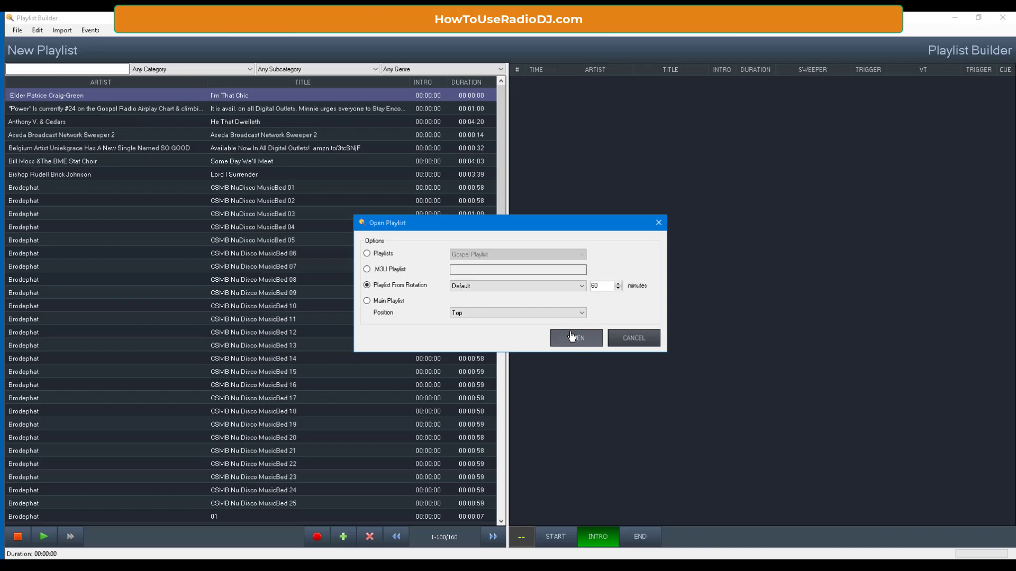
Generate the 60-minute Default rotation playlist, totalling 00:59:39 and starting with a station ID
{"action": "left_click", "coordinate": [571, 337]}
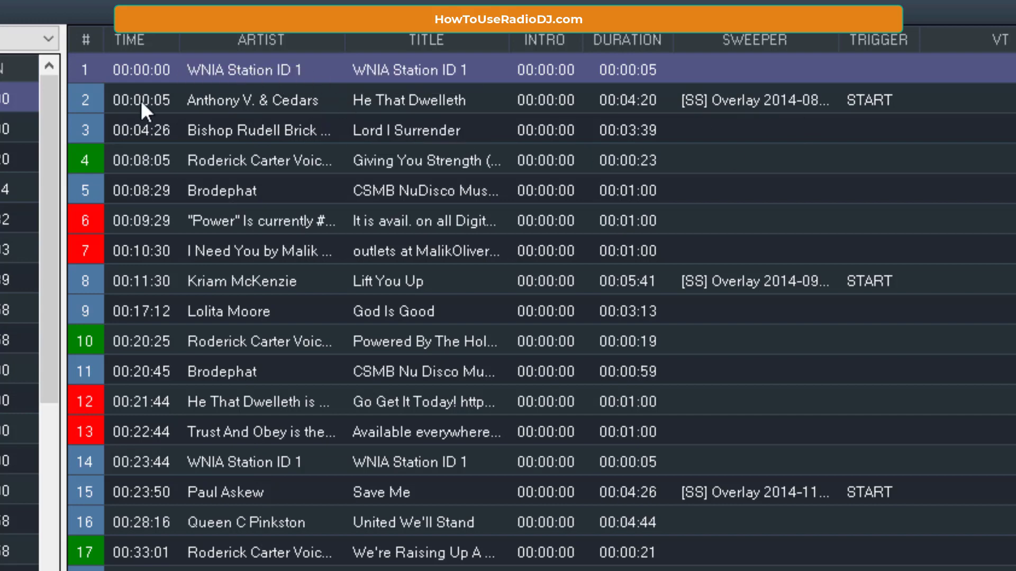
Step through rows 2–4 to the 'Giving You Strength (KRGN)' voiceover and open its CUE Editor
{"action": "left_click", "coordinate": [212, 99]}
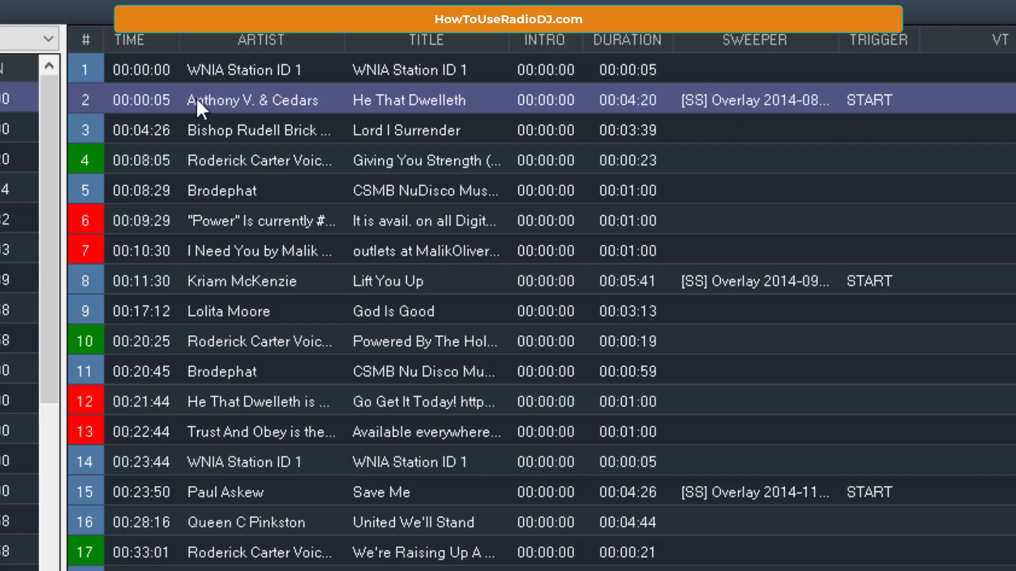
{"action": "left_click", "coordinate": [263, 129]}
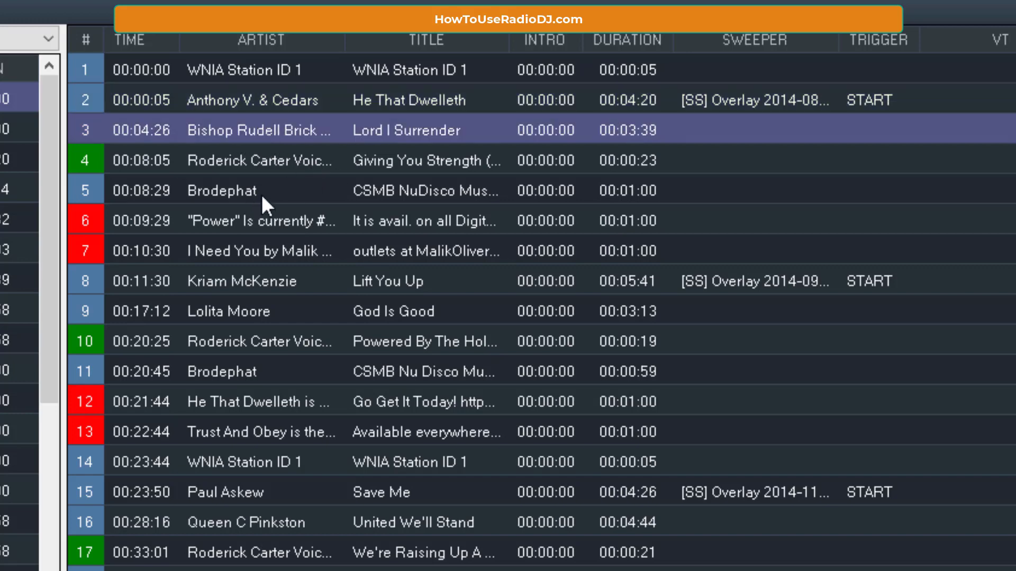
{"action": "left_click", "coordinate": [344, 167]}
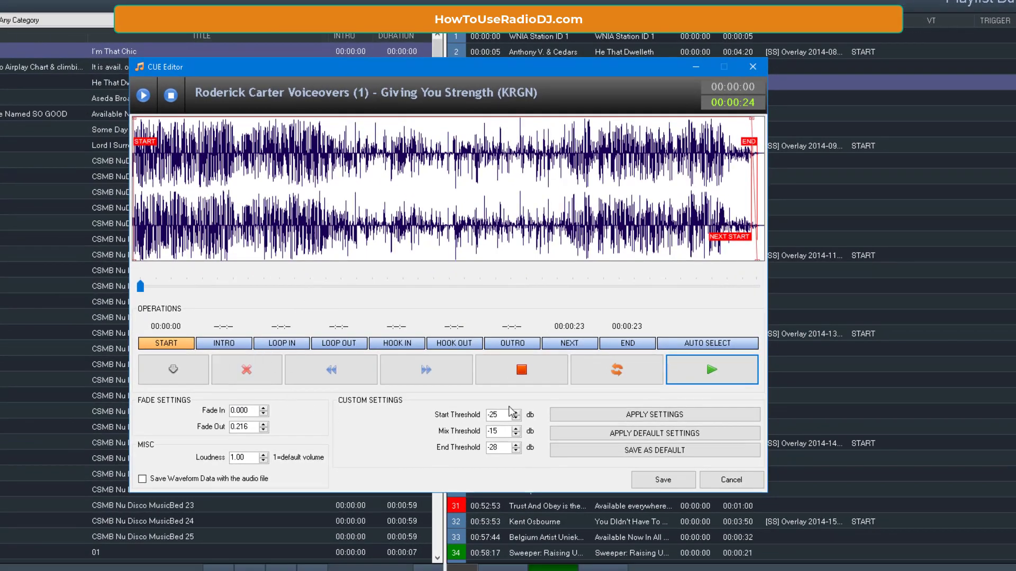
Play and stop the Giving You Strength voiceover, then close its CUE Editor
{"action": "left_click", "coordinate": [716, 376]}
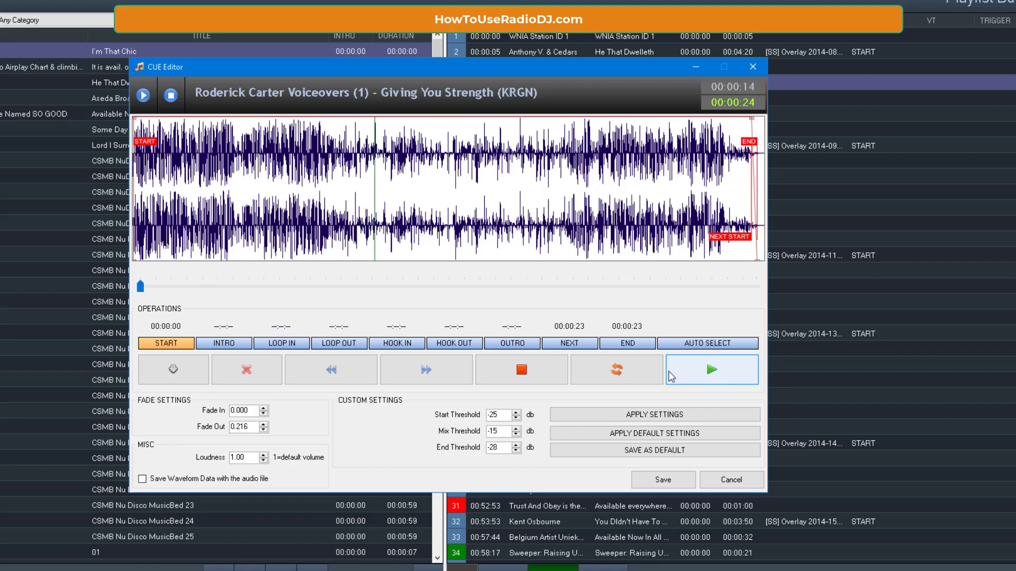
{"action": "left_click", "coordinate": [538, 366]}
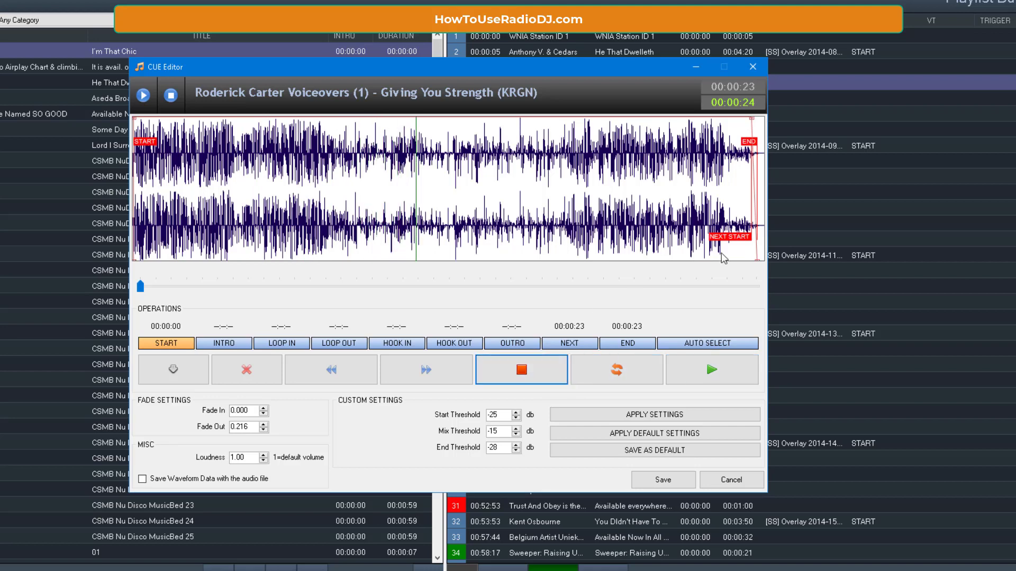
{"action": "left_click", "coordinate": [753, 66]}
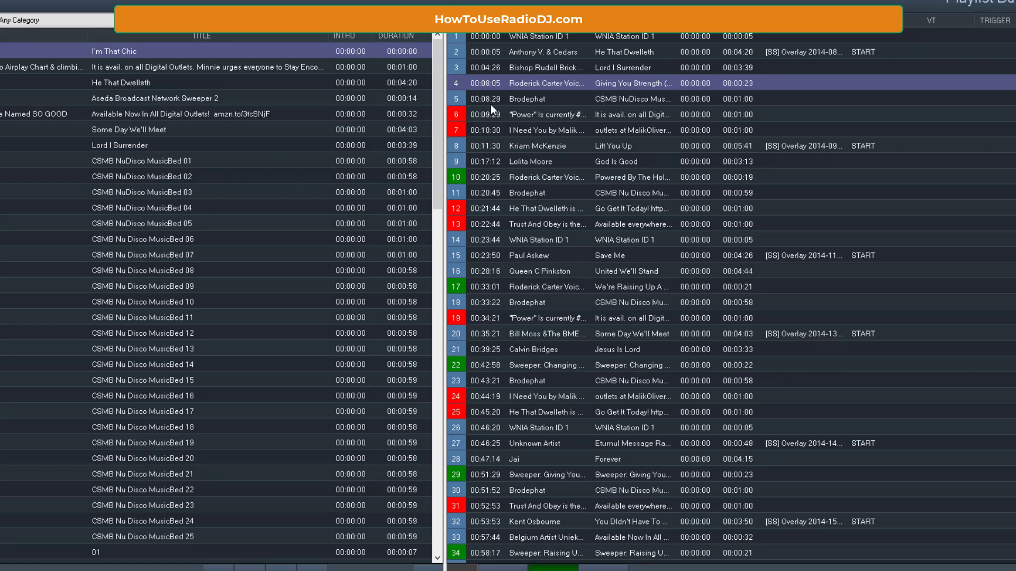
Preview the MusicBed 03 track in row 5 and cancel its CUE Editor without saving
{"action": "left_click", "coordinate": [542, 100]}
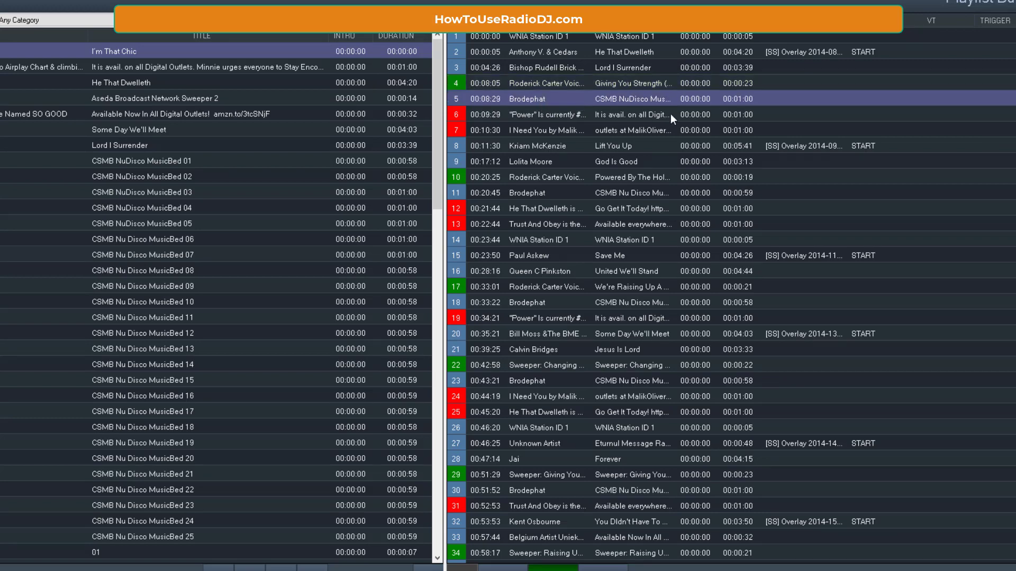
{"action": "double_click", "coordinate": [541, 99]}
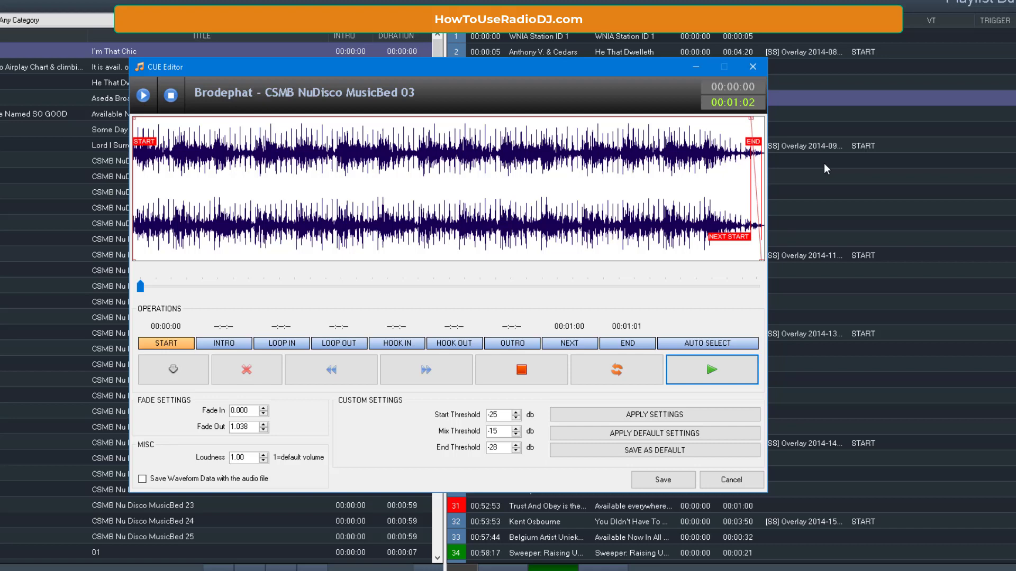
{"action": "left_click", "coordinate": [709, 377]}
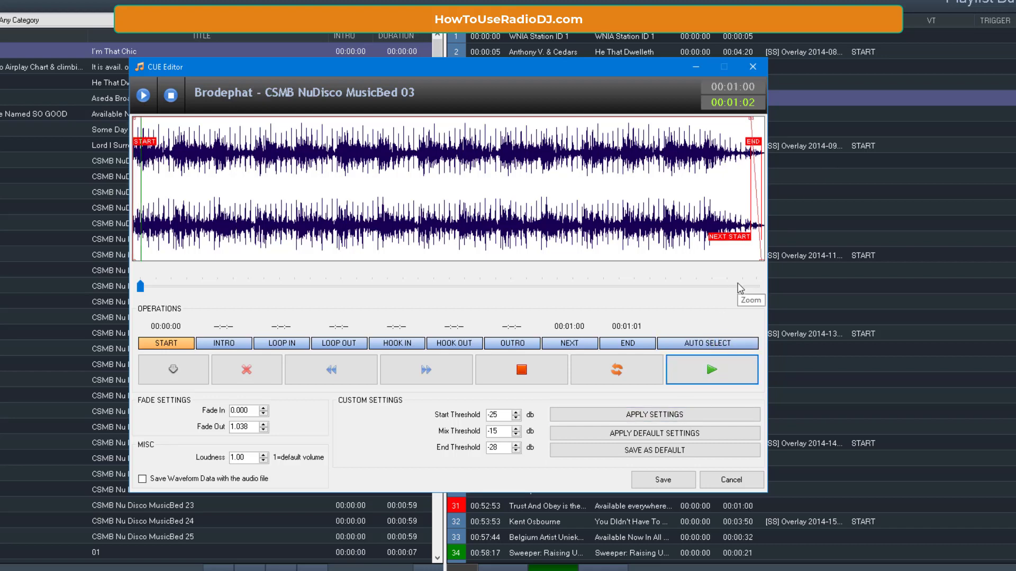
{"action": "left_click", "coordinate": [730, 479]}
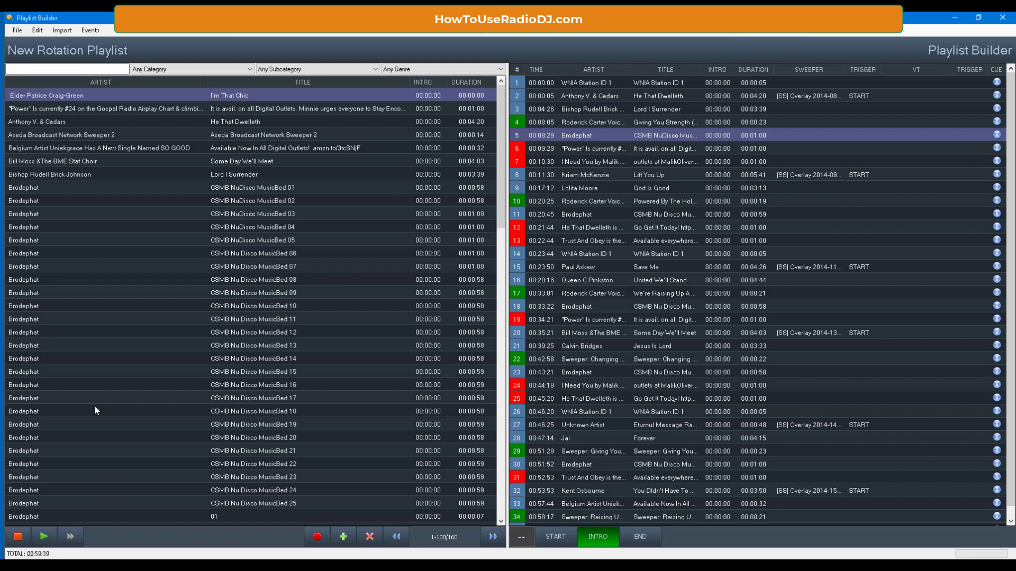
{"action": "left_click", "coordinate": [44, 537]}
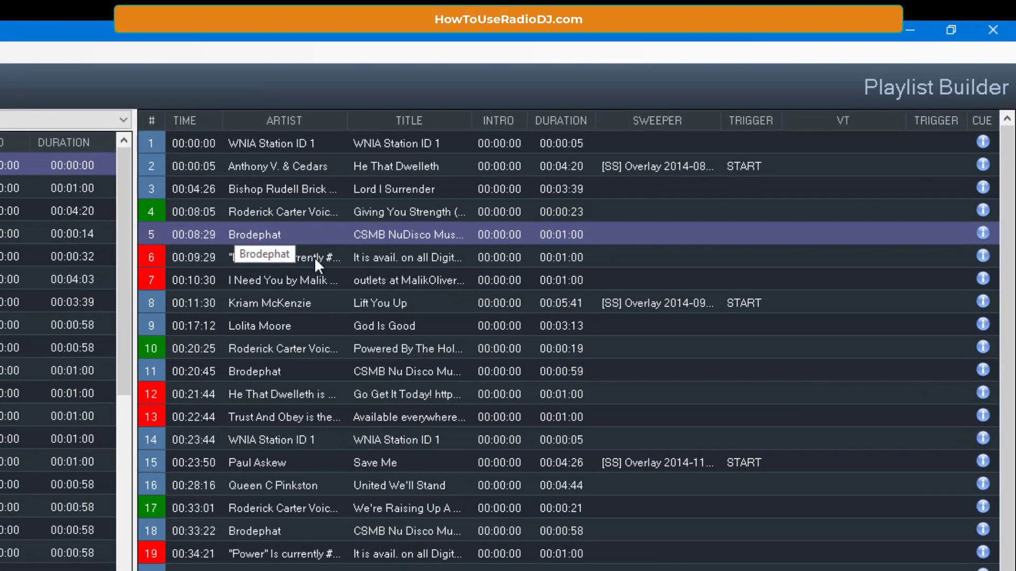
{"action": "left_click", "coordinate": [314, 259]}
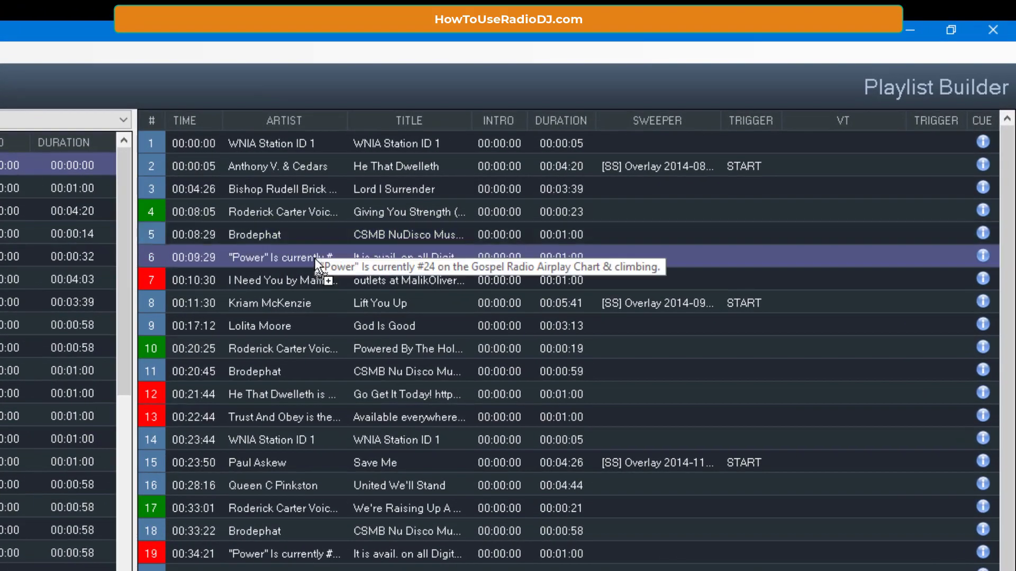
{"action": "left_click", "coordinate": [215, 283]}
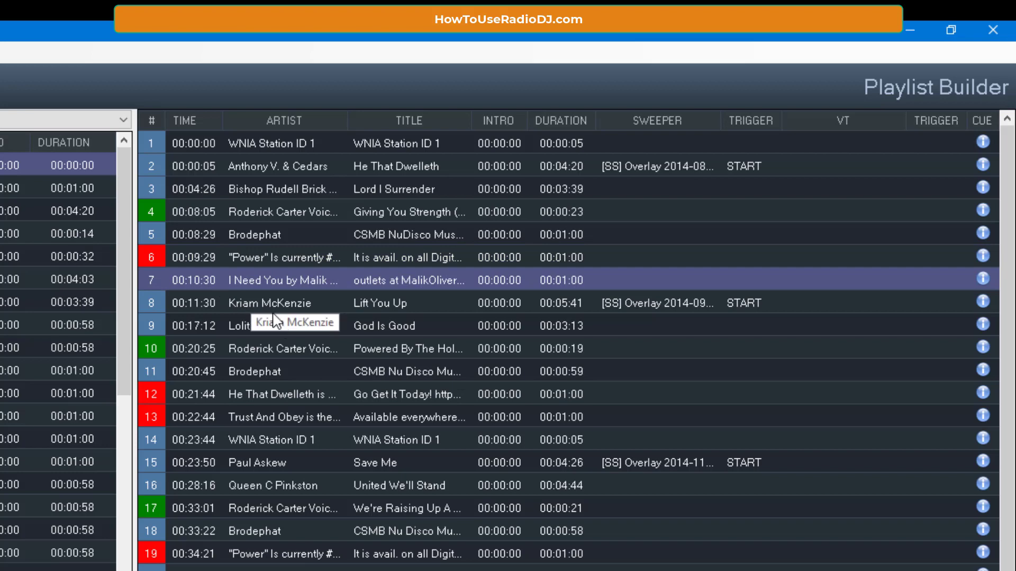
{"action": "left_click", "coordinate": [249, 302]}
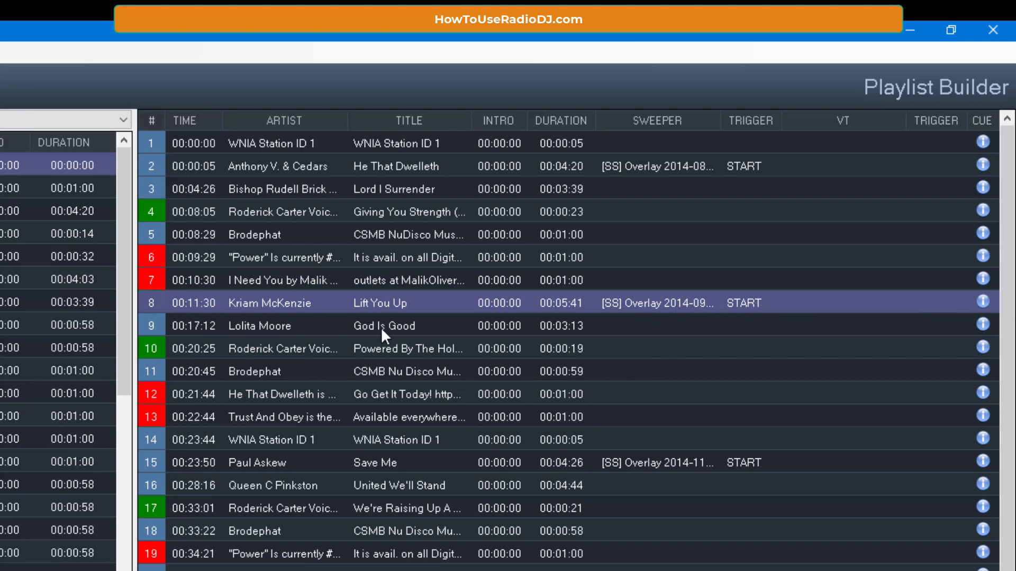
{"action": "left_click", "coordinate": [256, 329]}
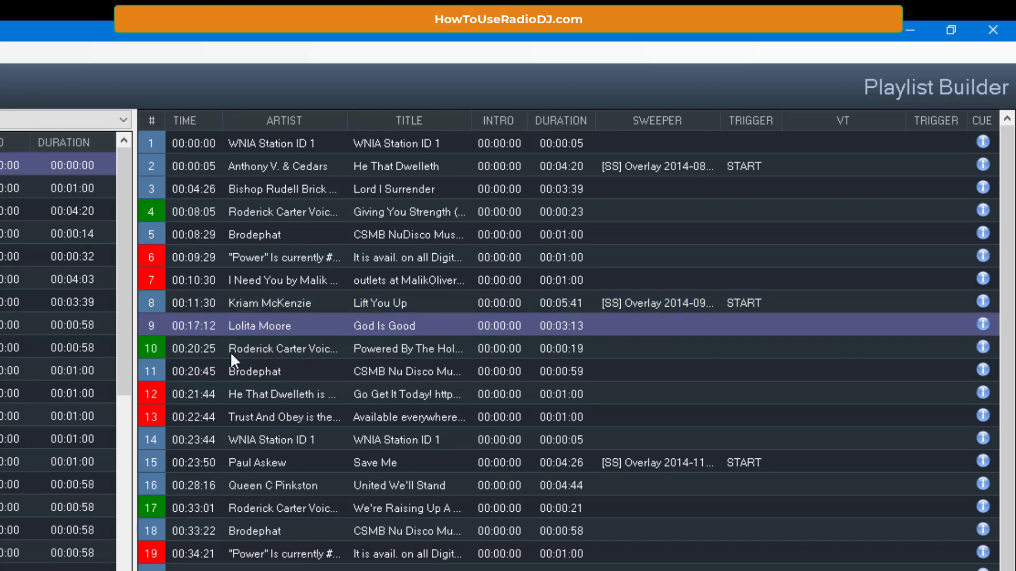
{"action": "left_click", "coordinate": [254, 350]}
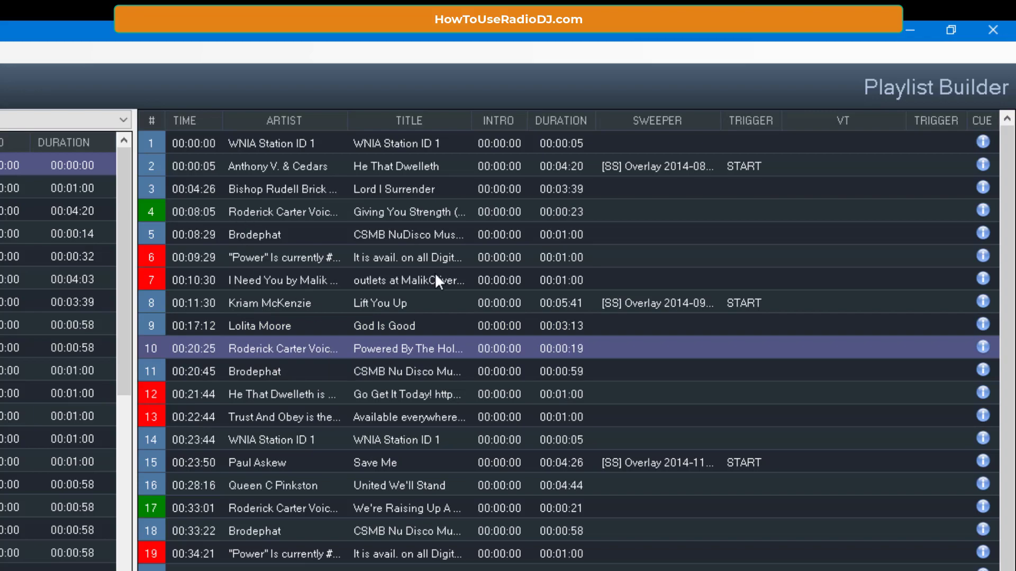
{"action": "scroll", "coordinate": [1003, 217], "scroll_direction": "down", "scroll_amount": 1}
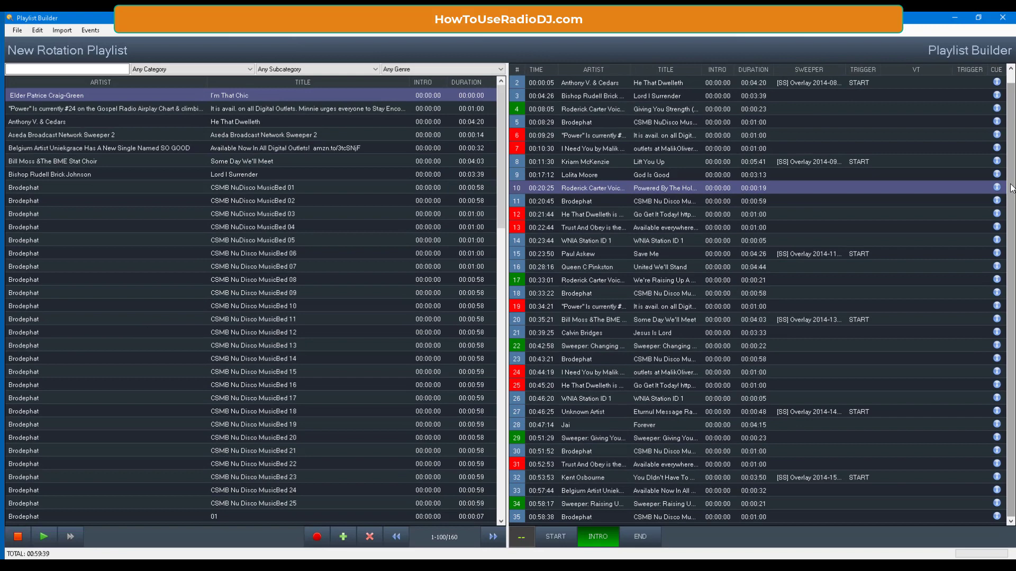
{"action": "scroll", "coordinate": [1008, 185], "scroll_direction": "up", "scroll_amount": 1}
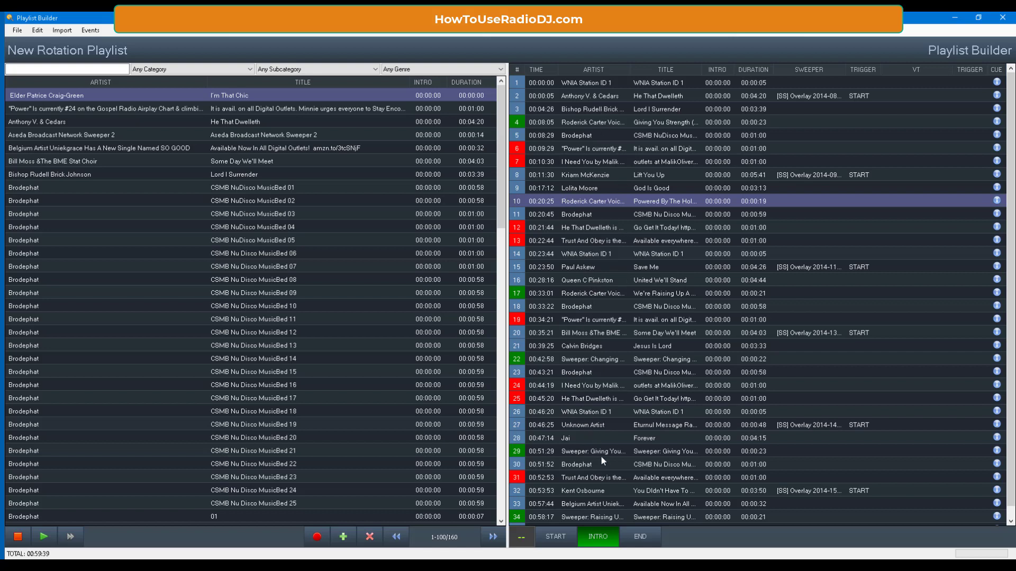
{"action": "scroll", "coordinate": [1010, 466], "scroll_direction": "down", "scroll_amount": 1}
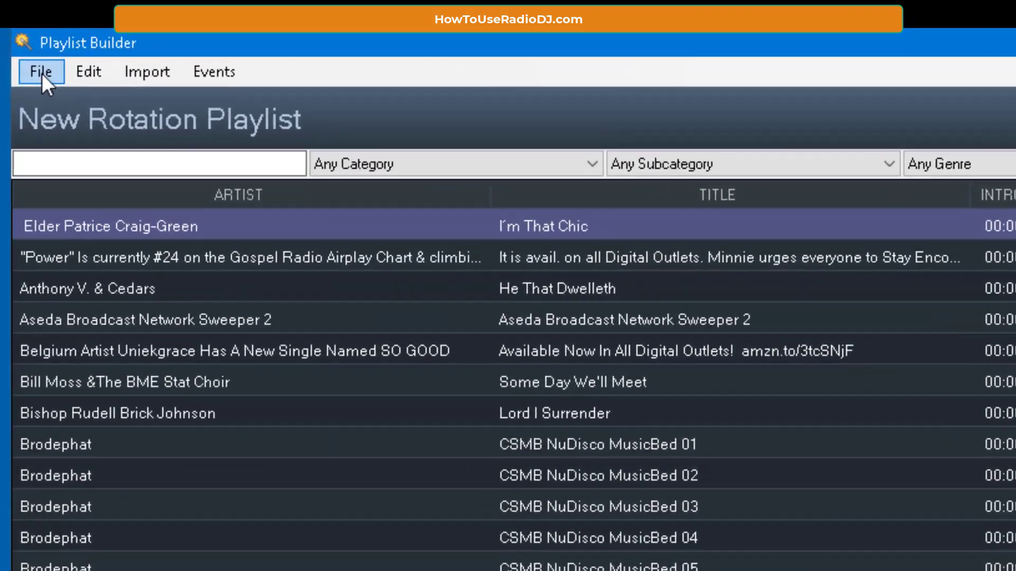
Save the generated playlist as a new playlist '60 Minute Playlist' and exit the Playlist Builder
{"action": "left_click", "coordinate": [31, 59]}
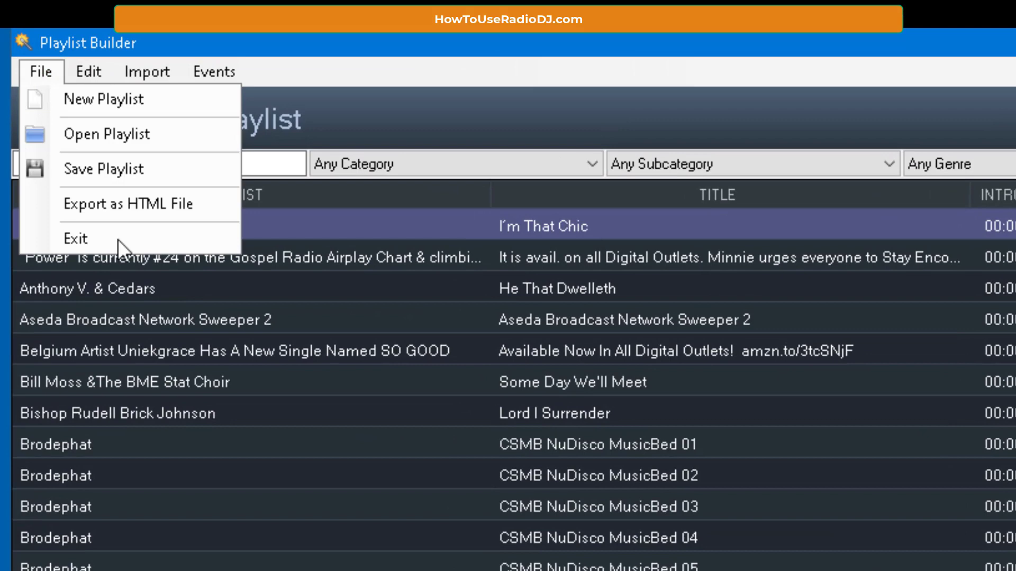
{"action": "left_click", "coordinate": [155, 174]}
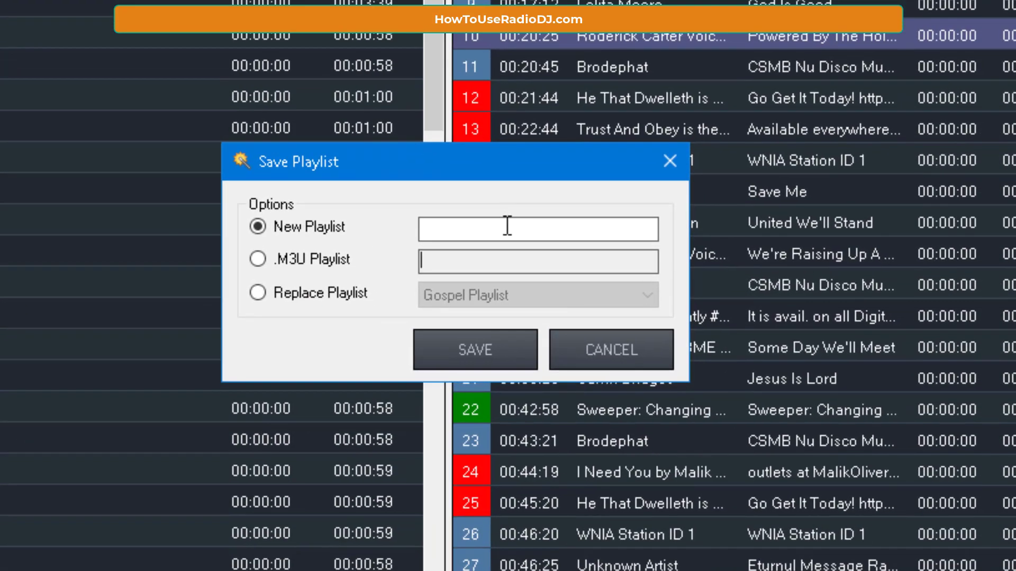
{"action": "left_click", "coordinate": [507, 226]}
{"action": "type", "text": "60 Minute "}
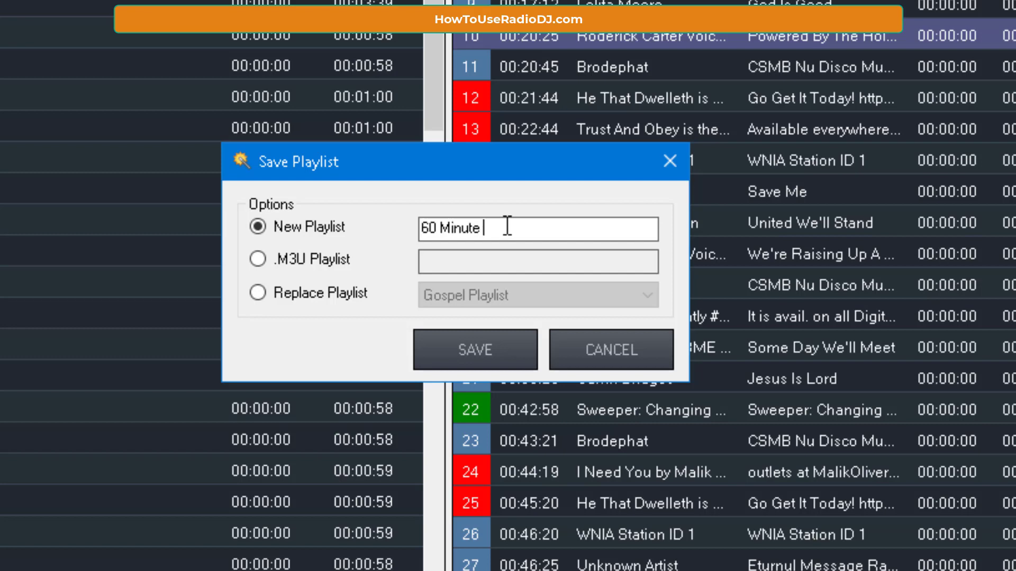
{"action": "type", "text": "Playli"}
{"action": "type", "text": "st"}
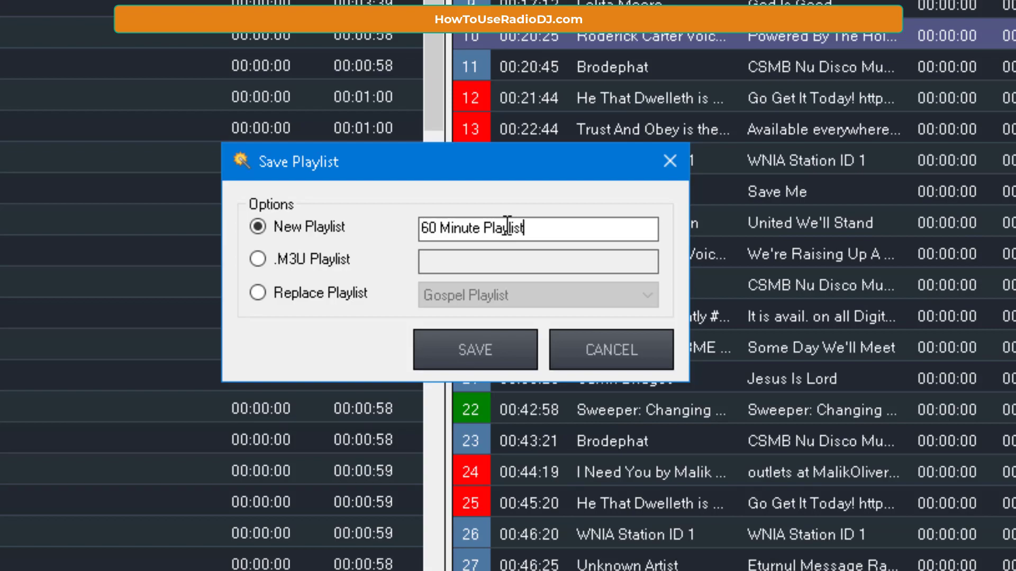
{"action": "left_click", "coordinate": [485, 355]}
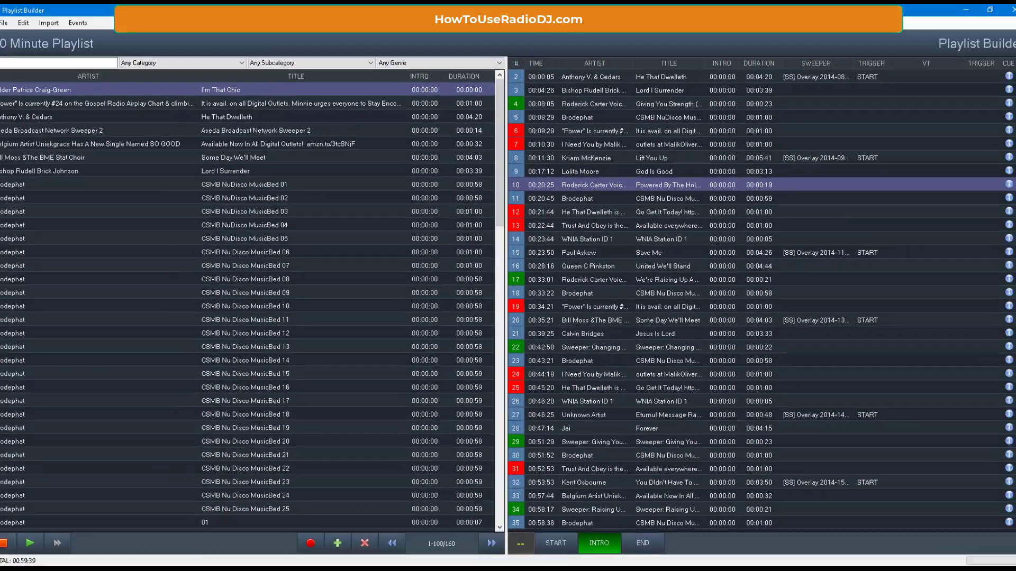
{"action": "left_click", "coordinate": [3, 23]}
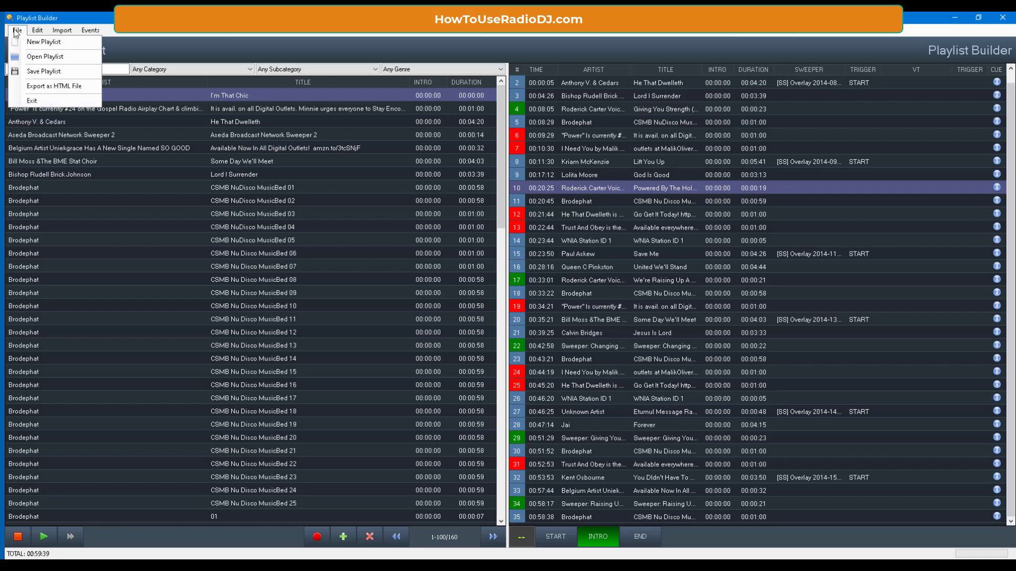
{"action": "left_click", "coordinate": [39, 103]}
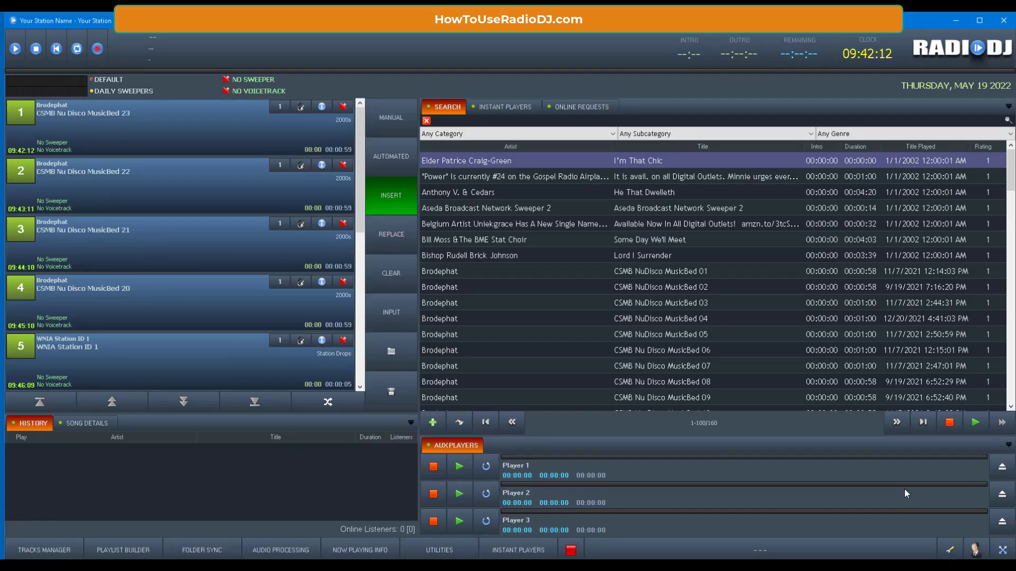
{"action": "left_click", "coordinate": [950, 549]}
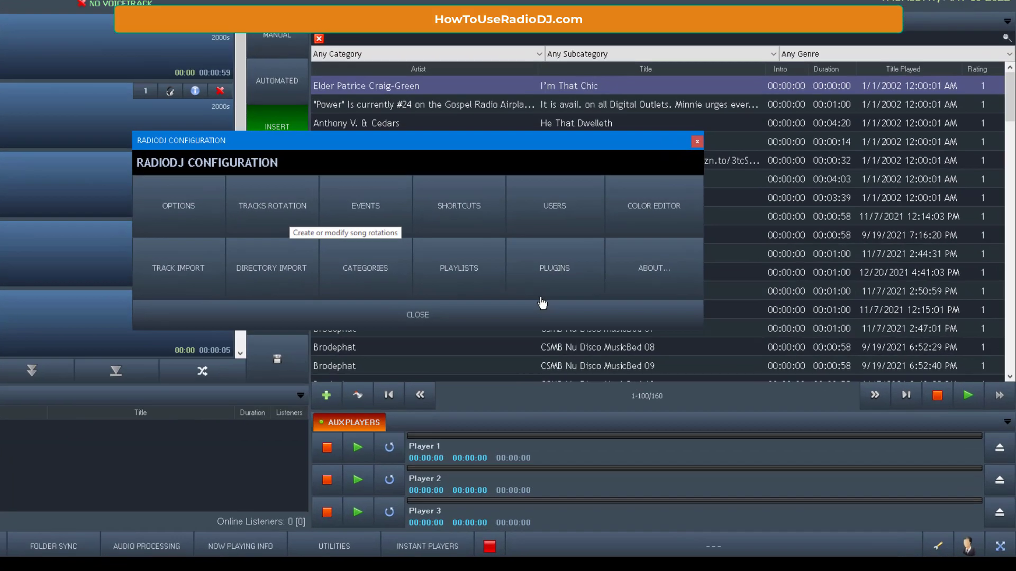
{"action": "left_click", "coordinate": [571, 354]}
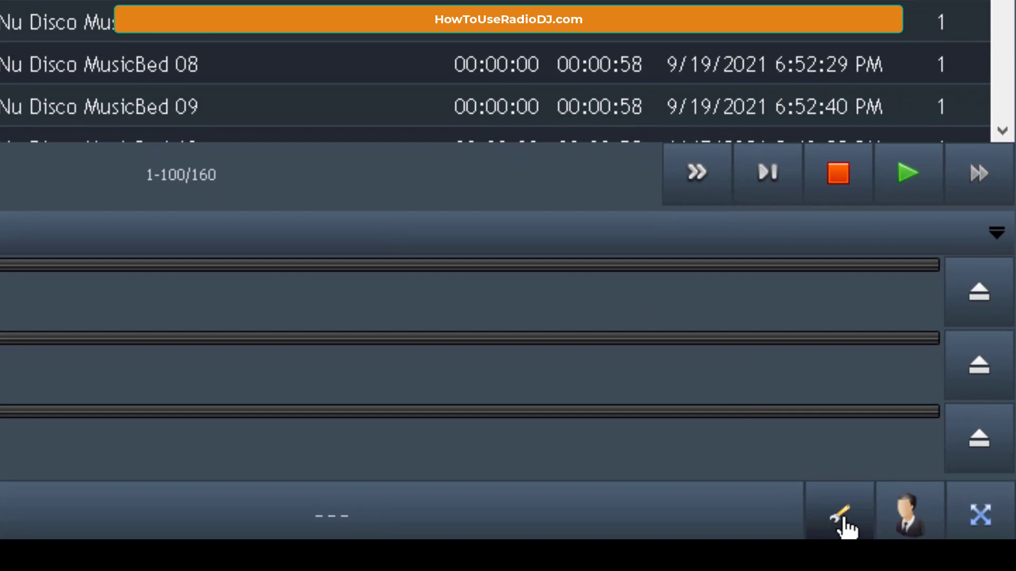
{"action": "left_click", "coordinate": [838, 515]}
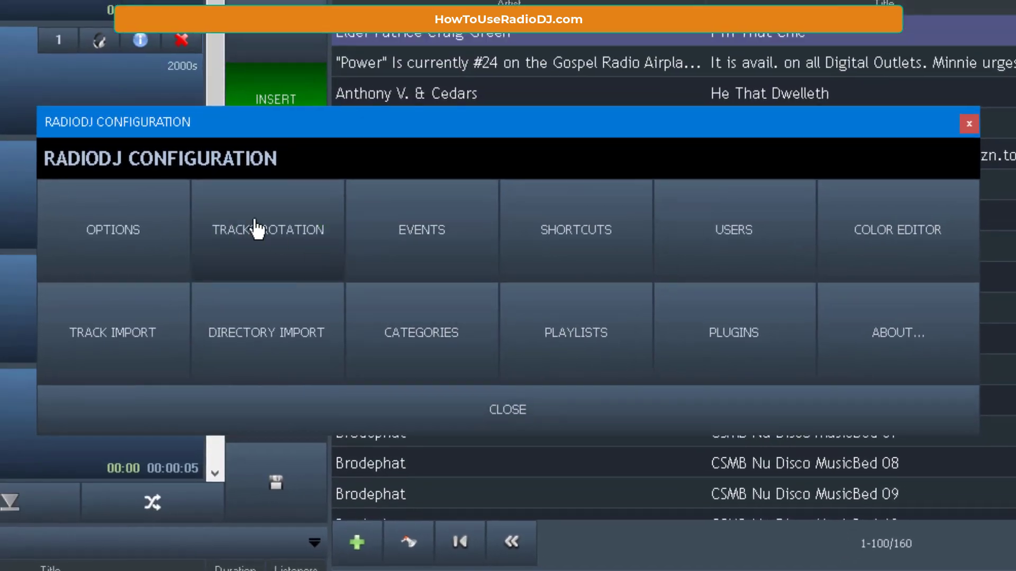
{"action": "left_click", "coordinate": [256, 227]}
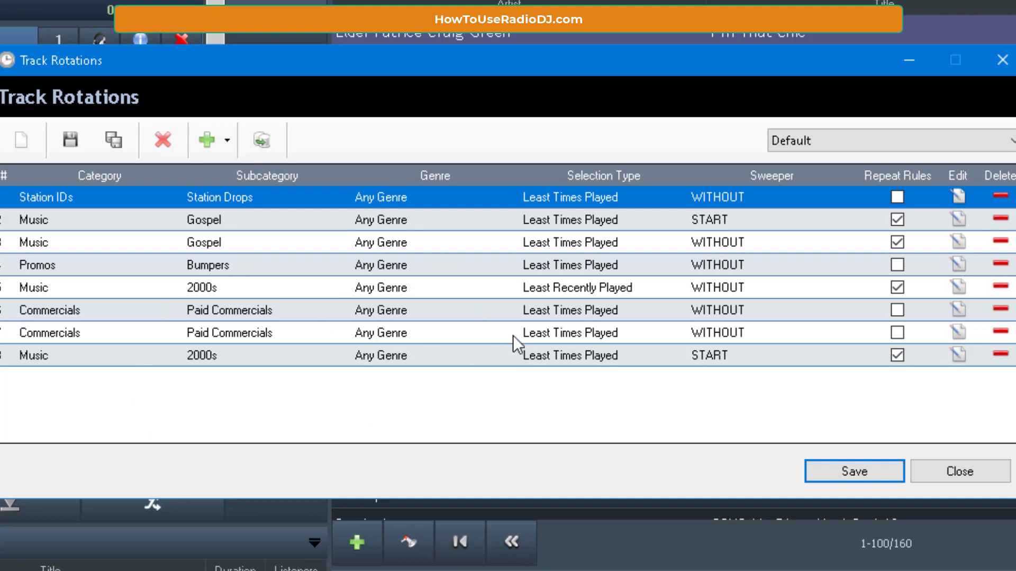
{"action": "left_click", "coordinate": [963, 476]}
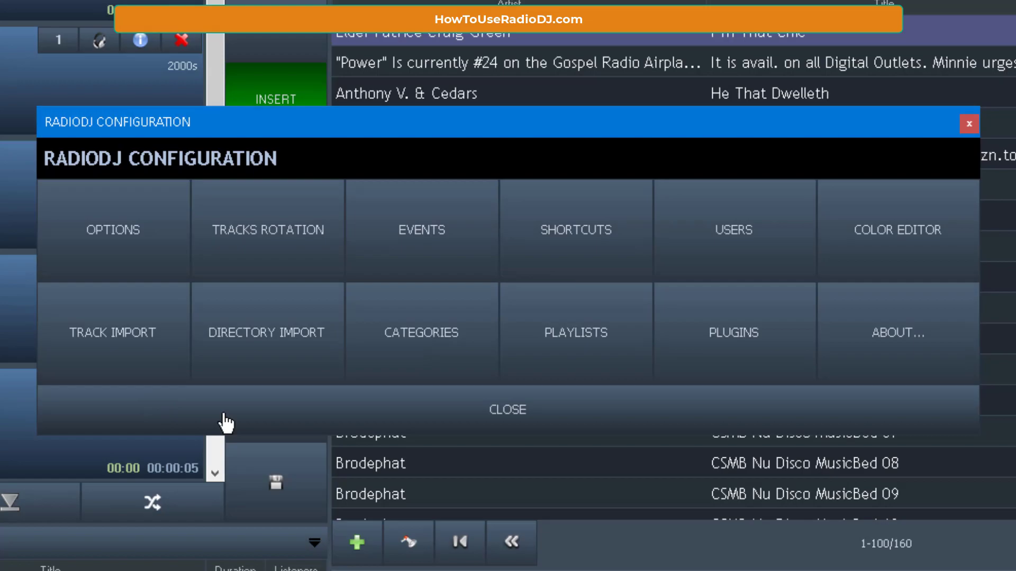
Close the configuration panel, then open and close the Tracks manager
{"action": "left_click", "coordinate": [505, 423]}
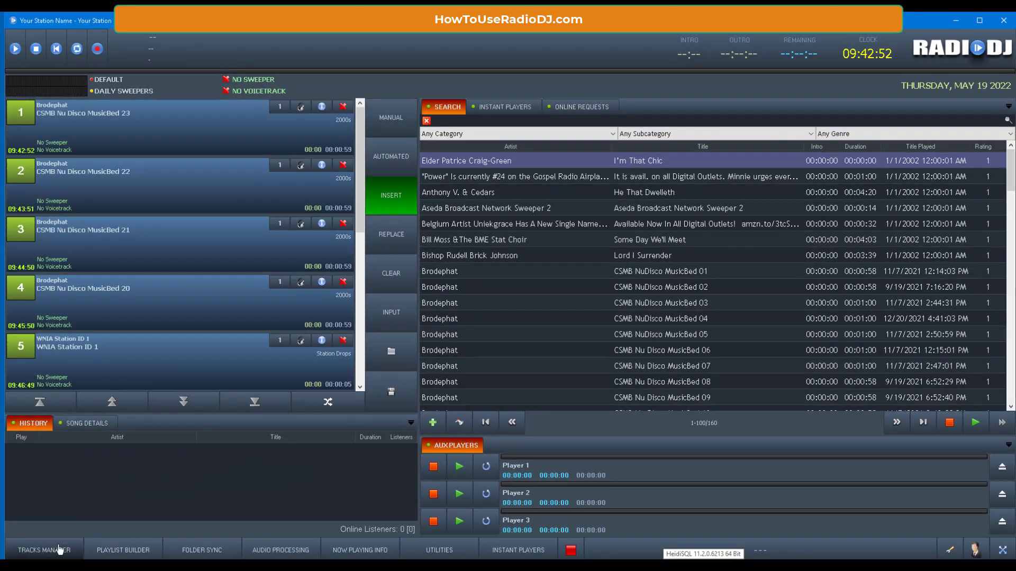
{"action": "left_click", "coordinate": [42, 549]}
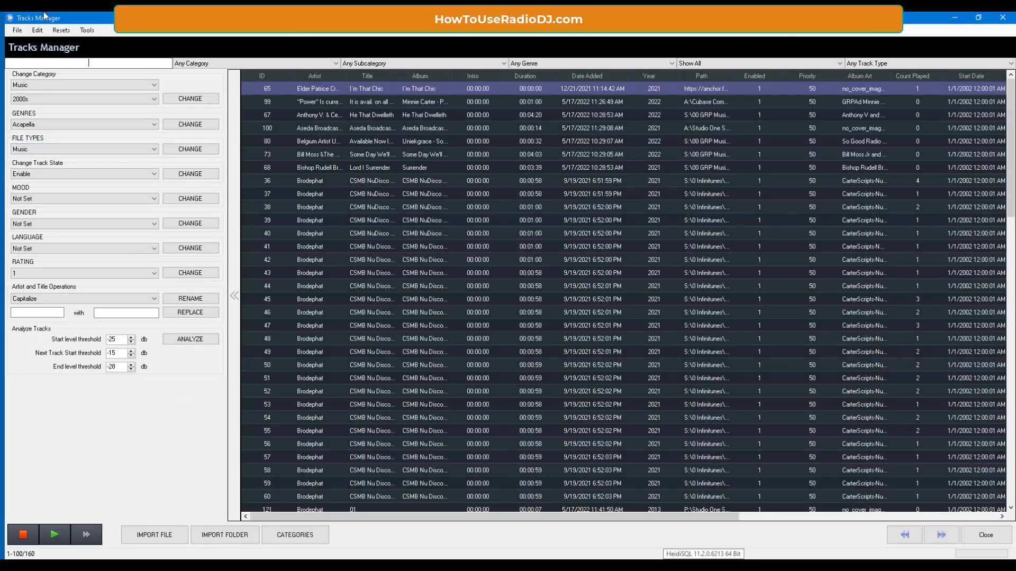
{"action": "left_click", "coordinate": [1003, 17]}
Generate a 120-minute playlist from the Default rotation in the Playlist Builder, totalling 01:58:37
{"action": "left_click", "coordinate": [123, 550]}
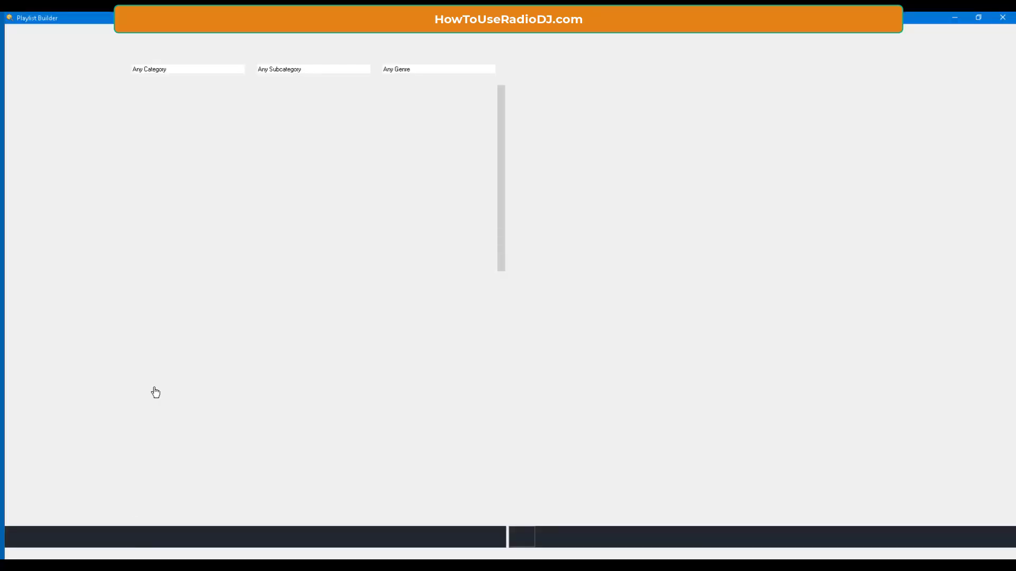
{"action": "left_click", "coordinate": [19, 31]}
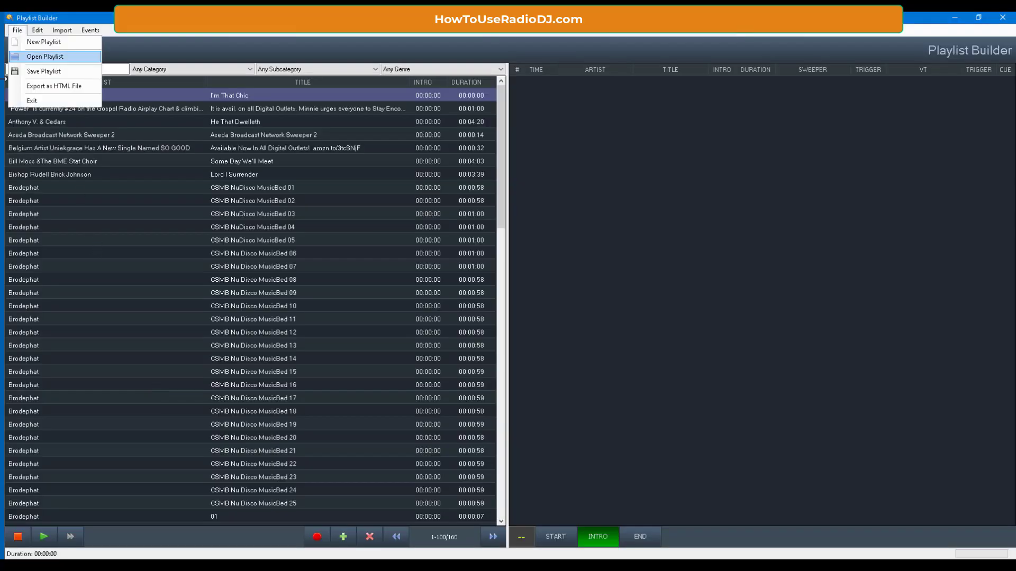
{"action": "left_click", "coordinate": [37, 55]}
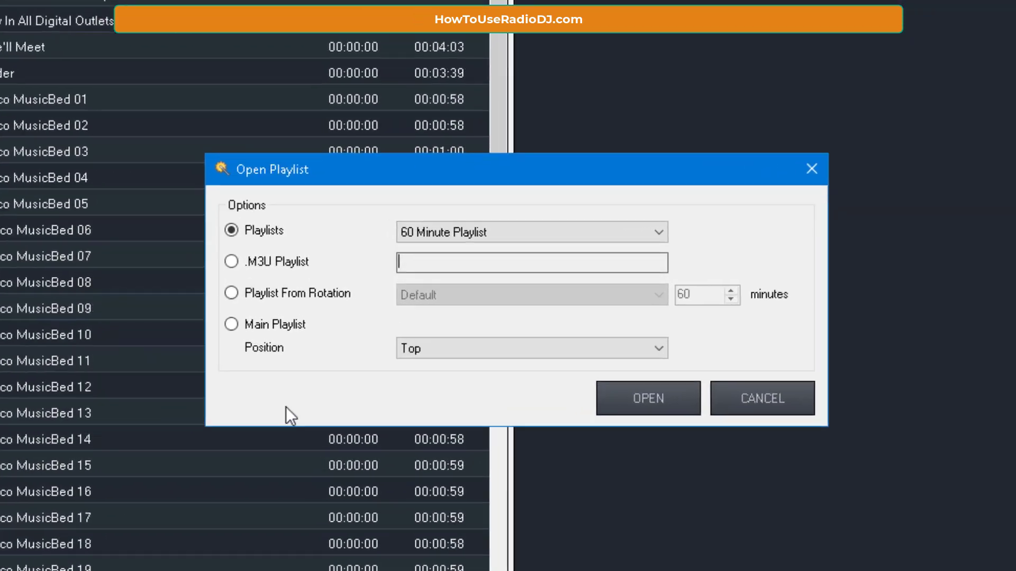
{"action": "left_click", "coordinate": [287, 298]}
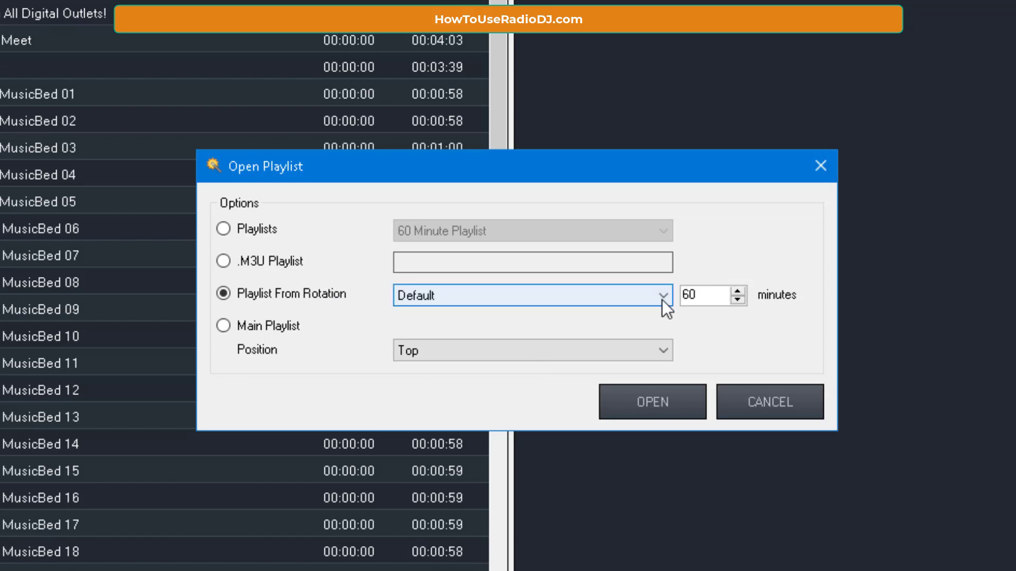
{"action": "double_click", "coordinate": [705, 297]}
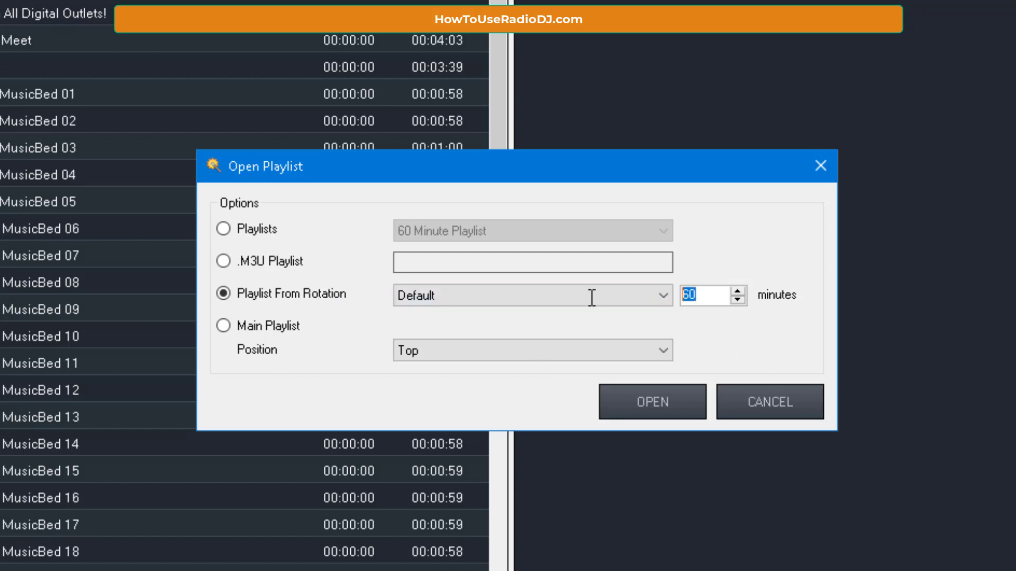
{"action": "type", "text": "120"}
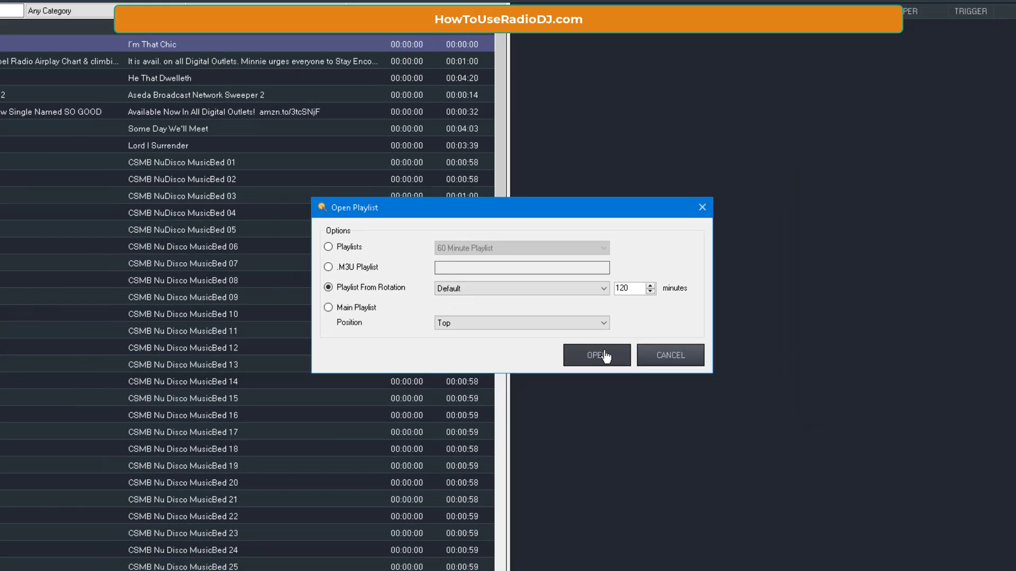
{"action": "left_click", "coordinate": [652, 402]}
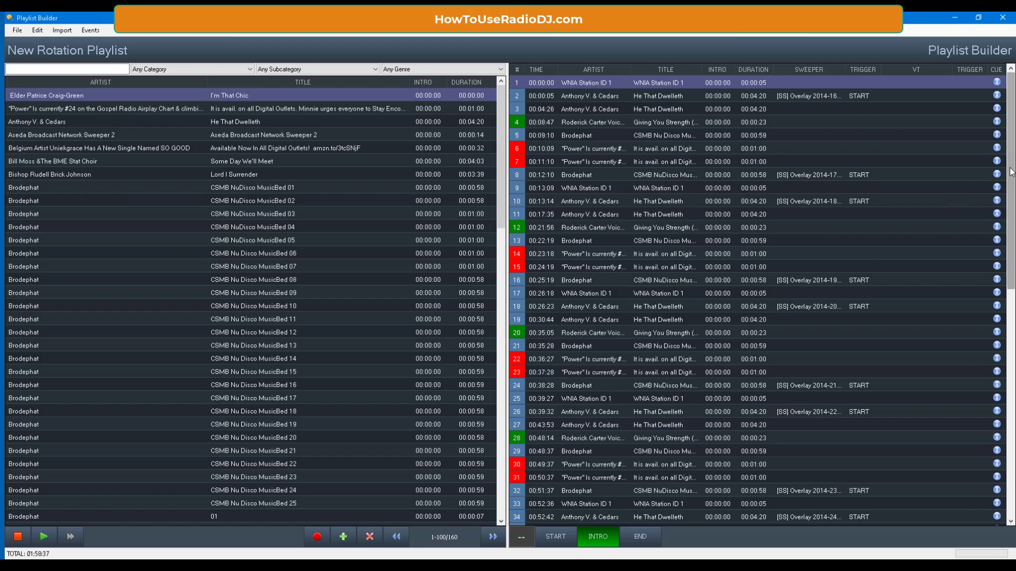
{"action": "left_click_drag", "start_coordinate": [1010, 181], "coordinate": [1011, 361]}
{"action": "left_click_drag", "start_coordinate": [1011, 396], "coordinate": [1011, 447]}
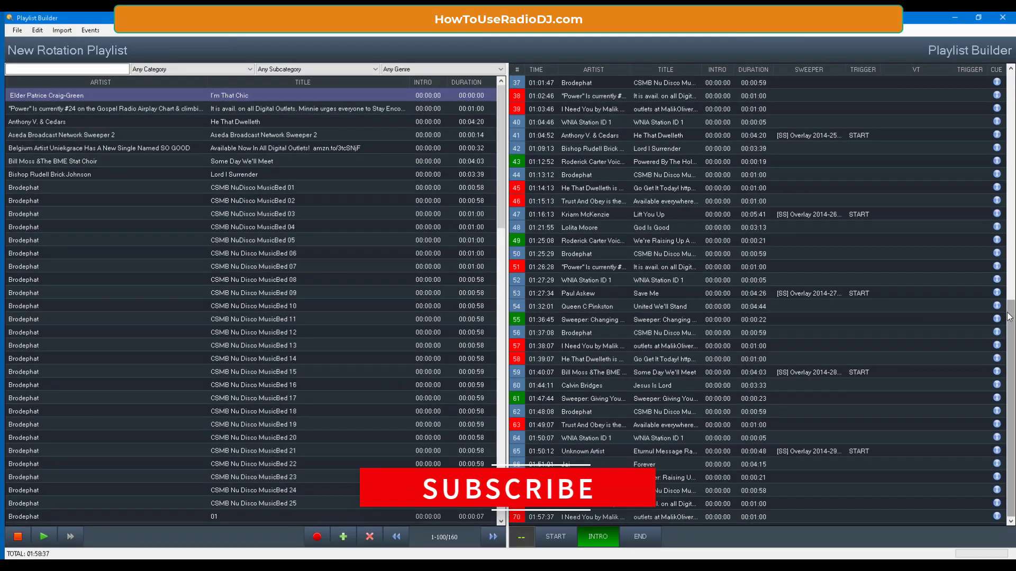
{"action": "left_click_drag", "start_coordinate": [1009, 317], "coordinate": [1009, 74]}
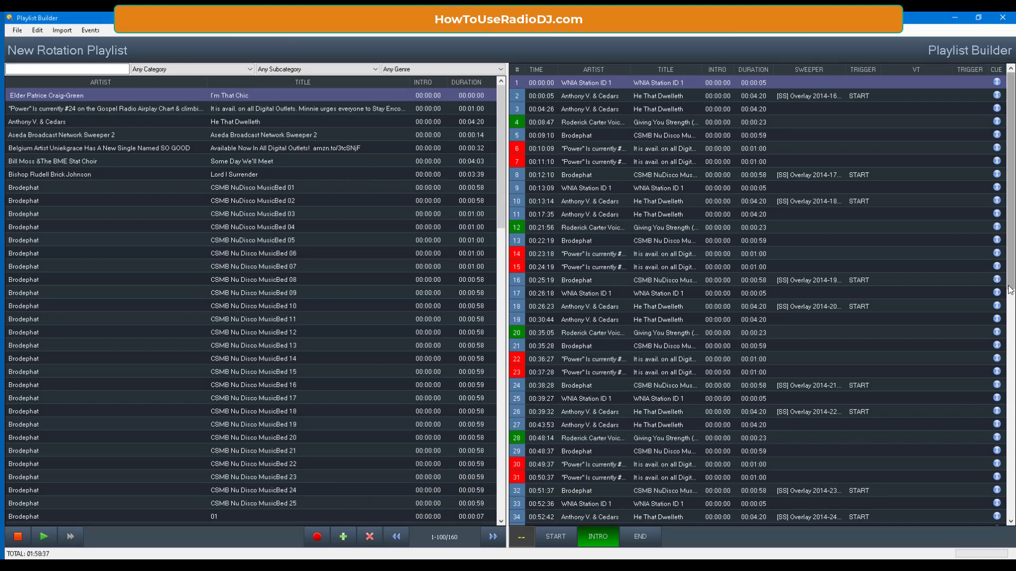
{"action": "left_click_drag", "start_coordinate": [1014, 257], "coordinate": [976, 199]}
Glance at WNIA Station ID 1's cues, then replace the two-hour playlist with an empty New Playlist
{"action": "left_click", "coordinate": [996, 82]}
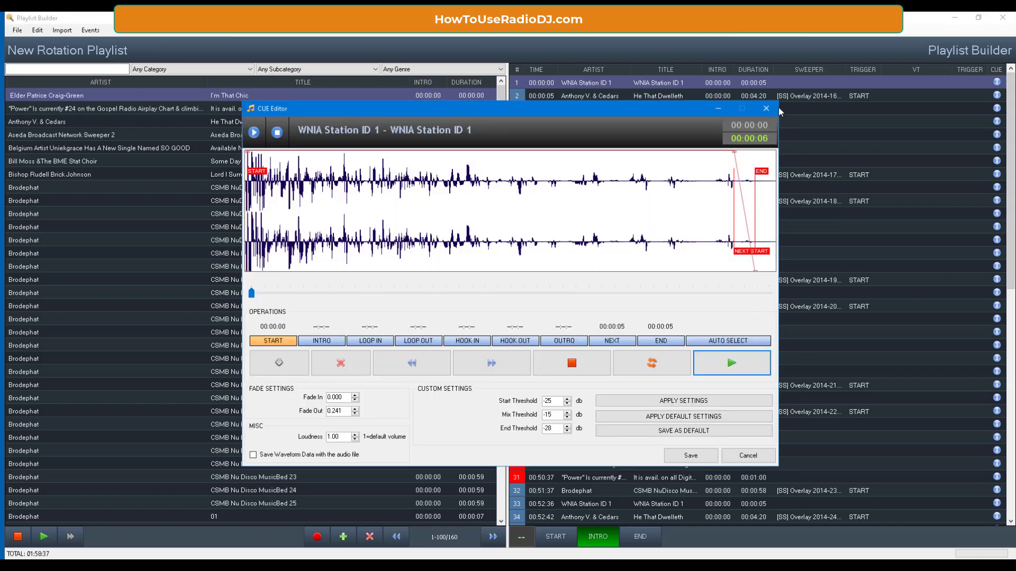
{"action": "left_click", "coordinate": [769, 108]}
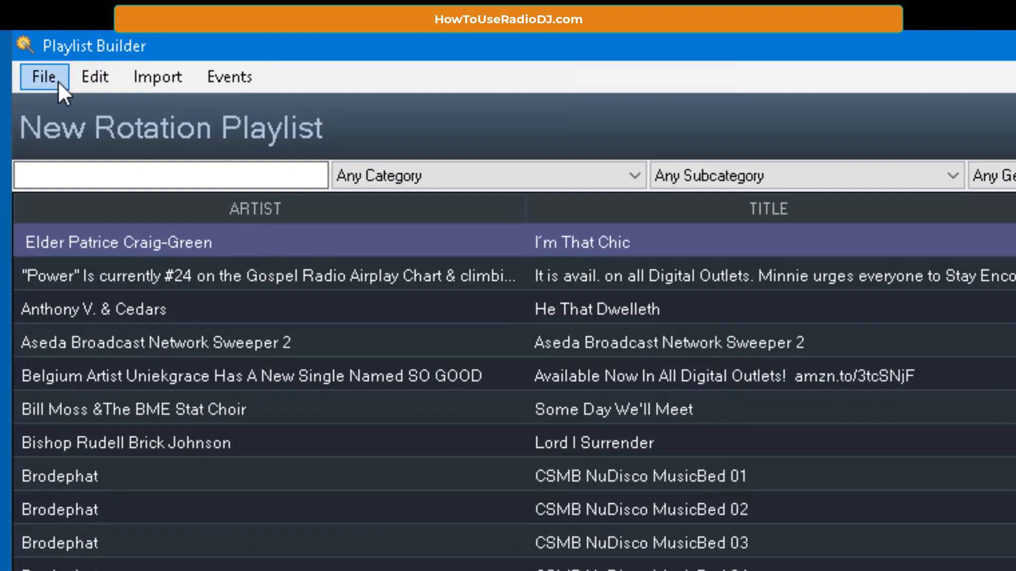
{"action": "left_click", "coordinate": [58, 81]}
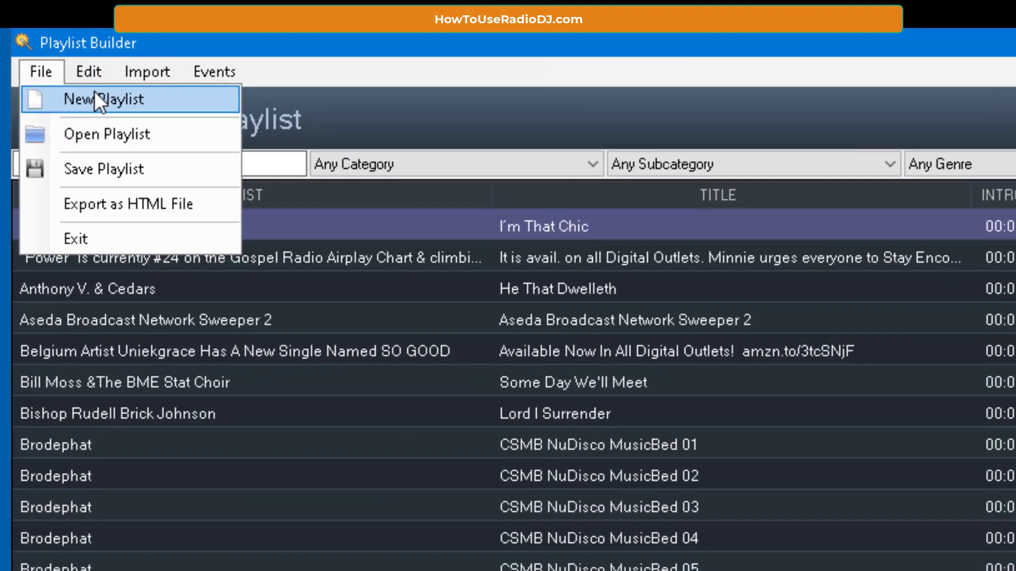
{"action": "left_click", "coordinate": [101, 104]}
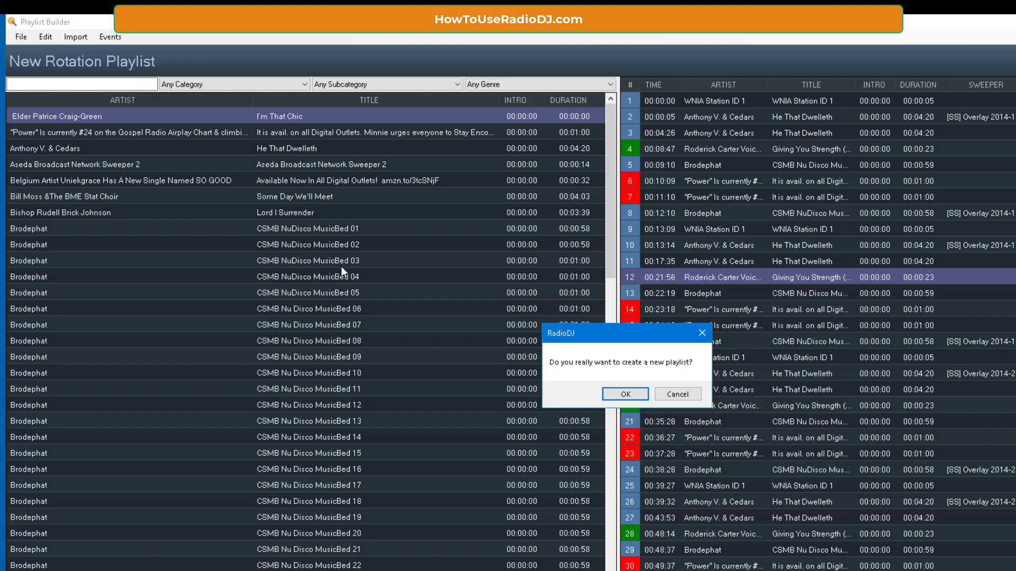
{"action": "left_click", "coordinate": [625, 394]}
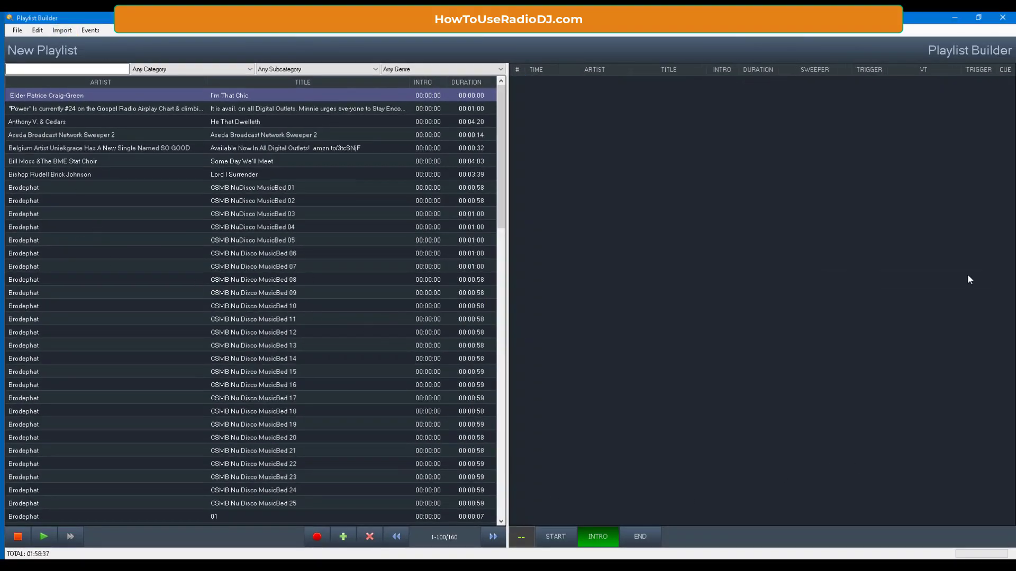
Close the Playlist Builder and start a new, empty track rotation in Options
{"action": "left_click", "coordinate": [1011, 19]}
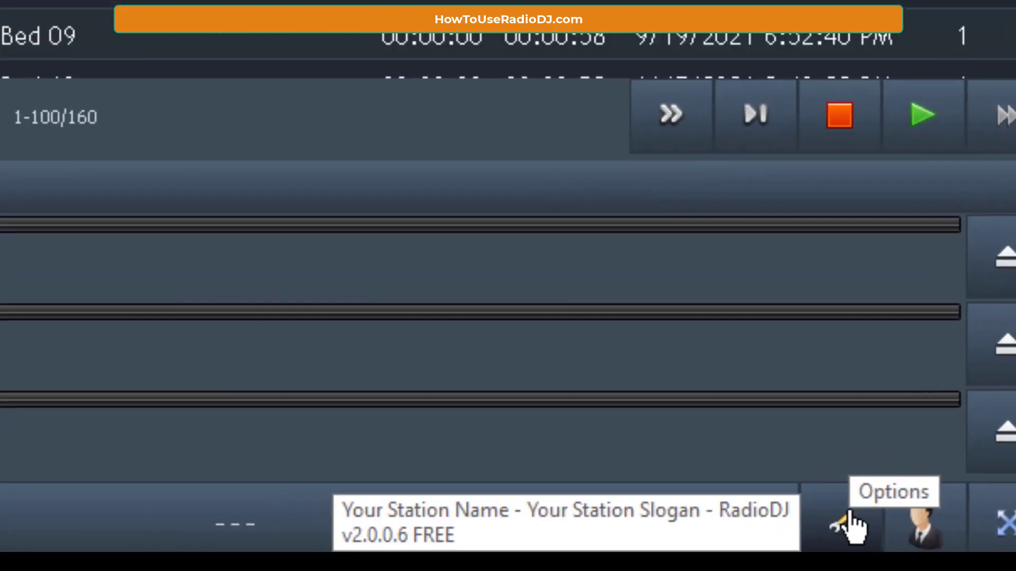
{"action": "left_click", "coordinate": [807, 500]}
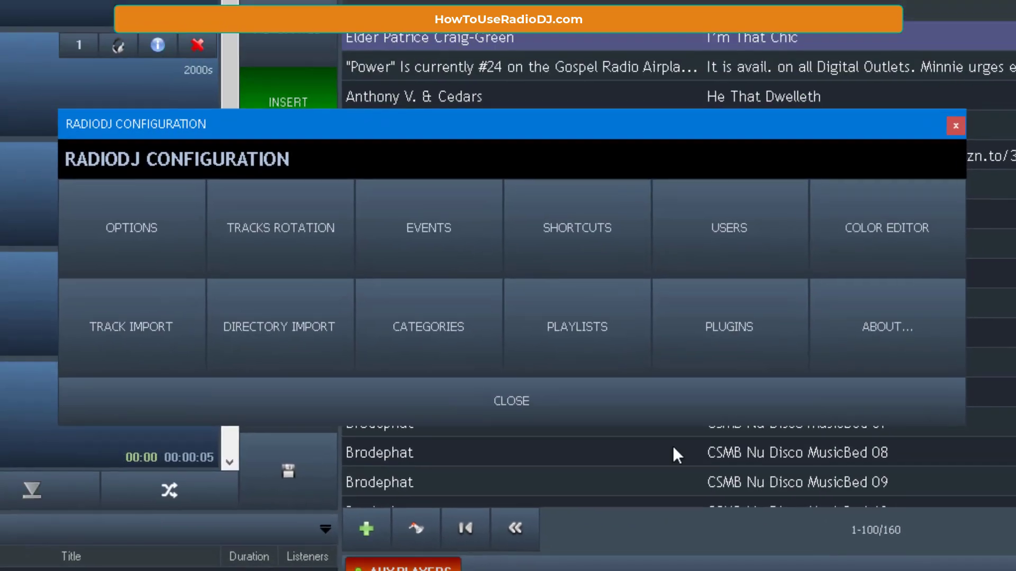
{"action": "left_click", "coordinate": [323, 256]}
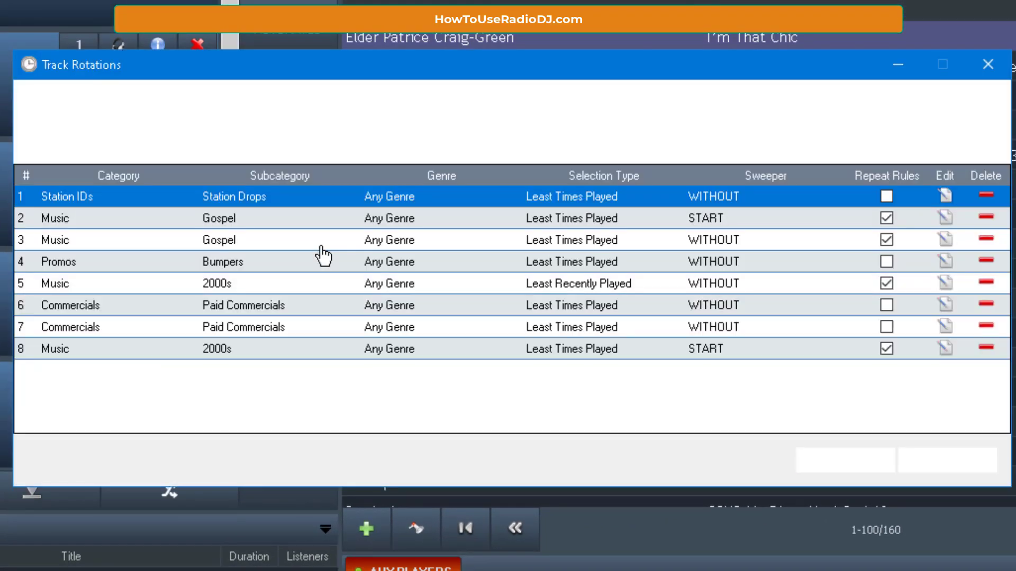
{"action": "left_click", "coordinate": [40, 135]}
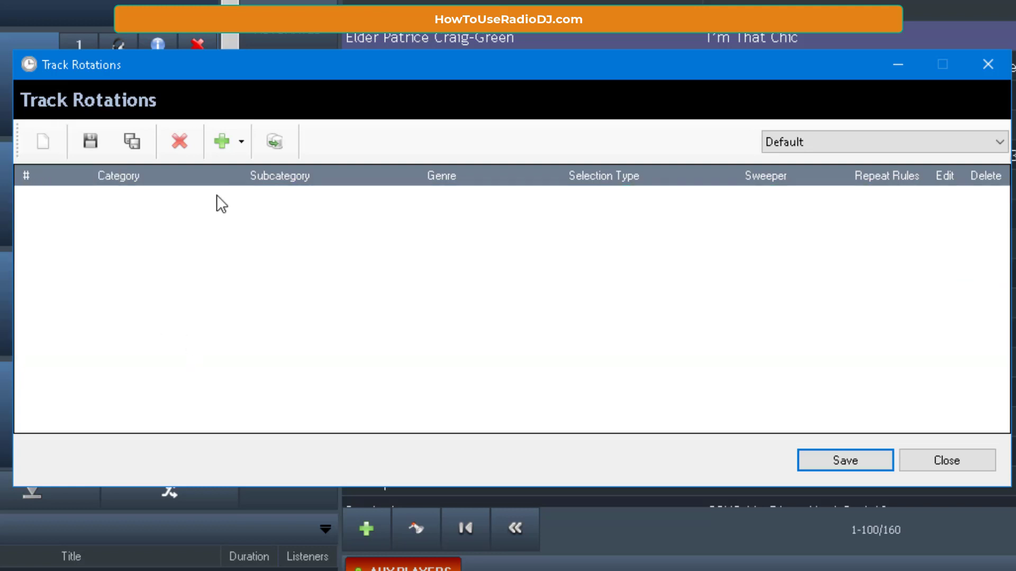
Add a Track From Category item: Station IDs / Station Drops, selected by Least Times Played
{"action": "left_click", "coordinate": [237, 143]}
{"action": "left_click", "coordinate": [253, 177]}
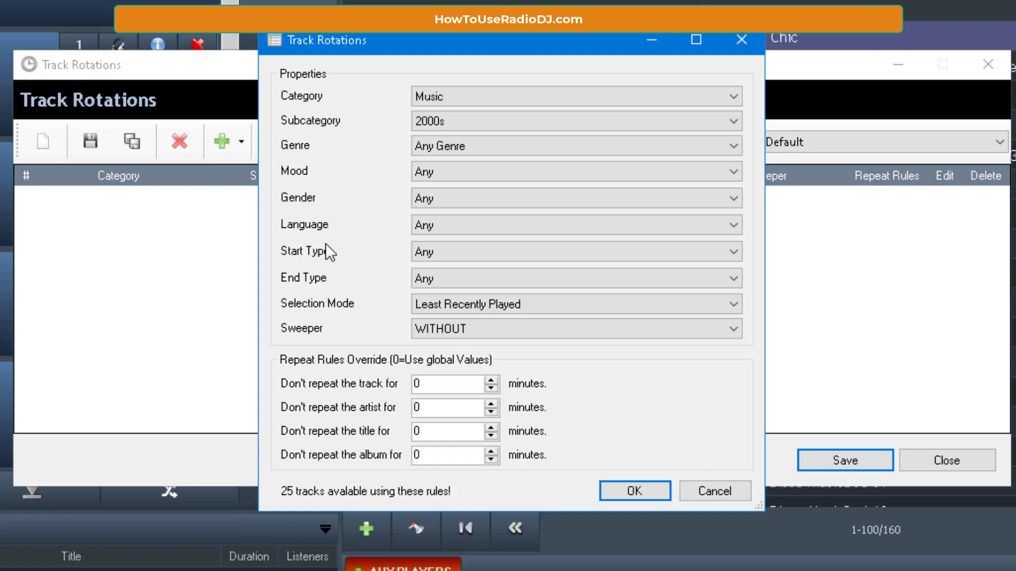
{"action": "left_click", "coordinate": [461, 94]}
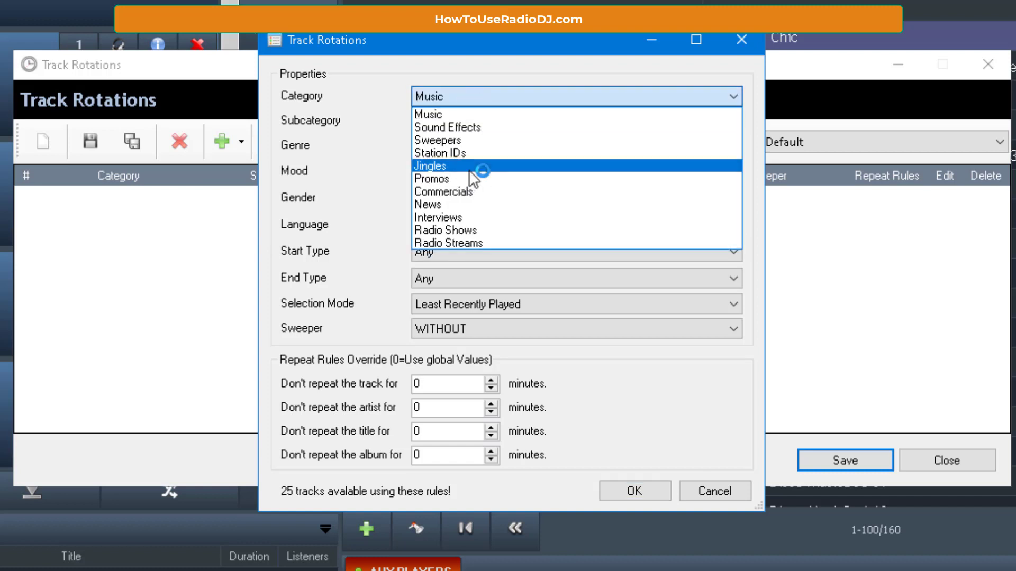
{"action": "left_click", "coordinate": [464, 153]}
{"action": "left_click", "coordinate": [471, 120]}
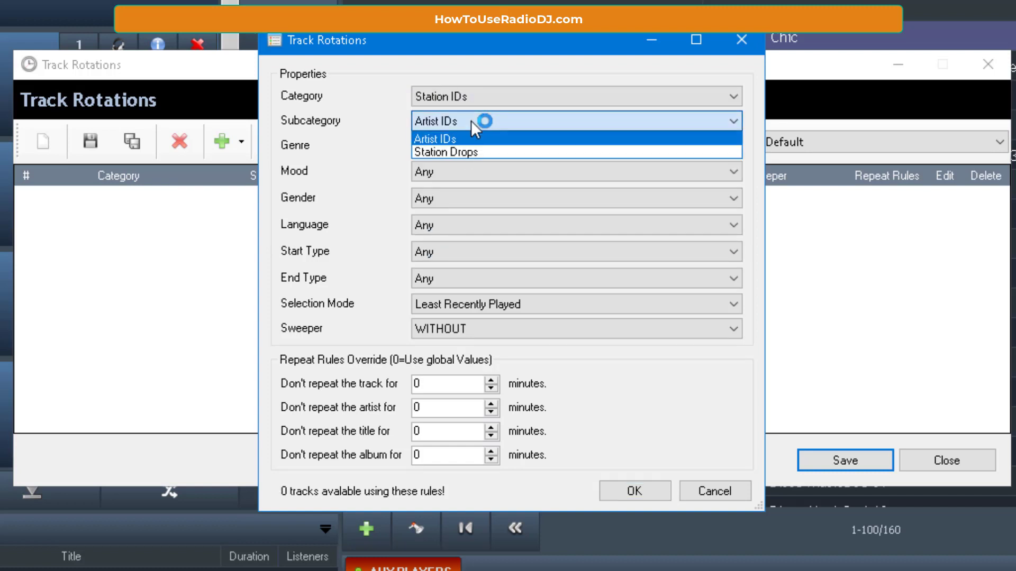
{"action": "left_click", "coordinate": [465, 151]}
{"action": "left_click", "coordinate": [503, 253]}
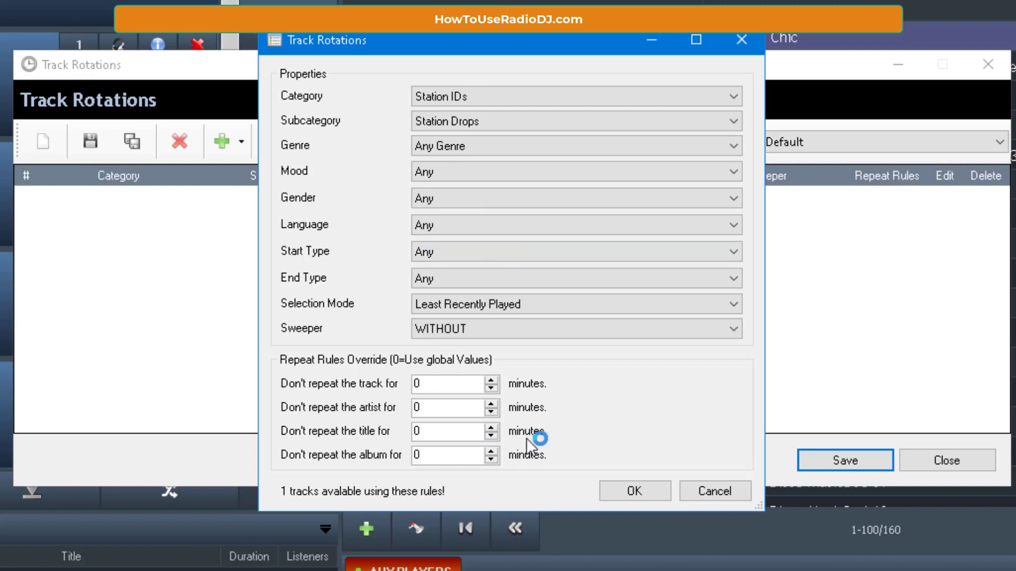
{"action": "left_click", "coordinate": [502, 309]}
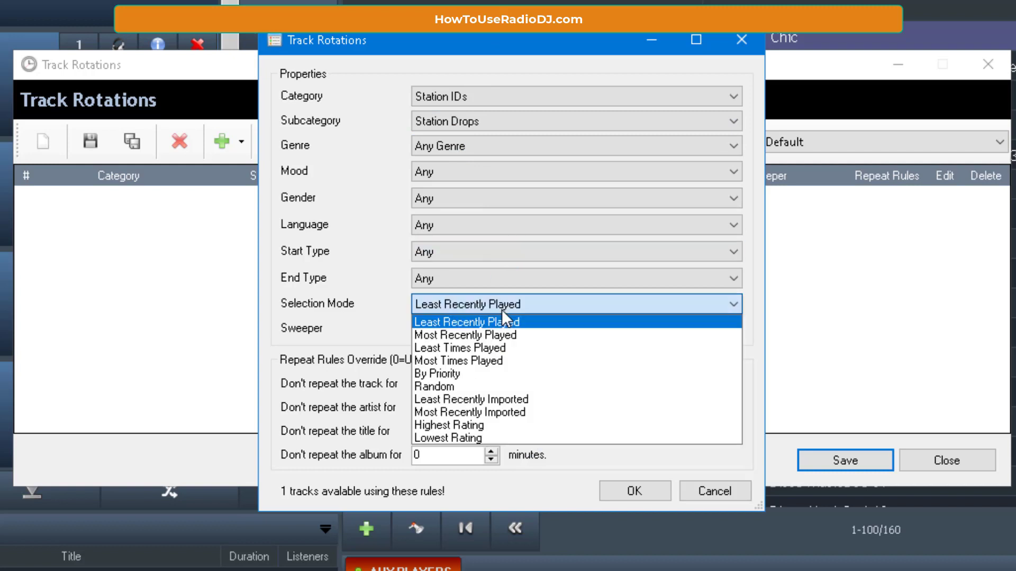
{"action": "left_click", "coordinate": [507, 348]}
Confirm the Station Drops item and add a Music/Gospel item selected by Least Times Played
{"action": "left_click", "coordinate": [644, 483]}
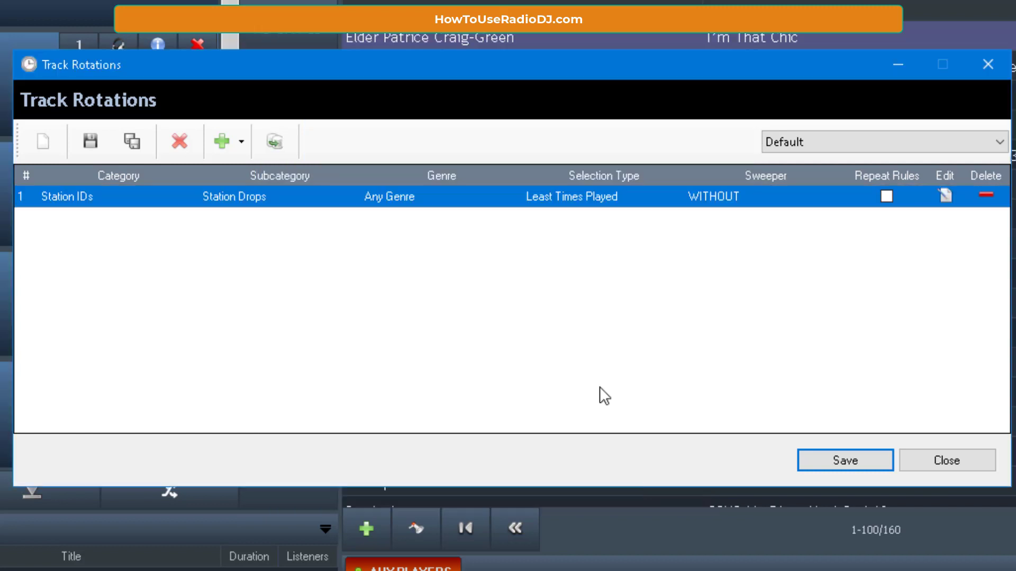
{"action": "left_click", "coordinate": [237, 141]}
{"action": "left_click", "coordinate": [257, 167]}
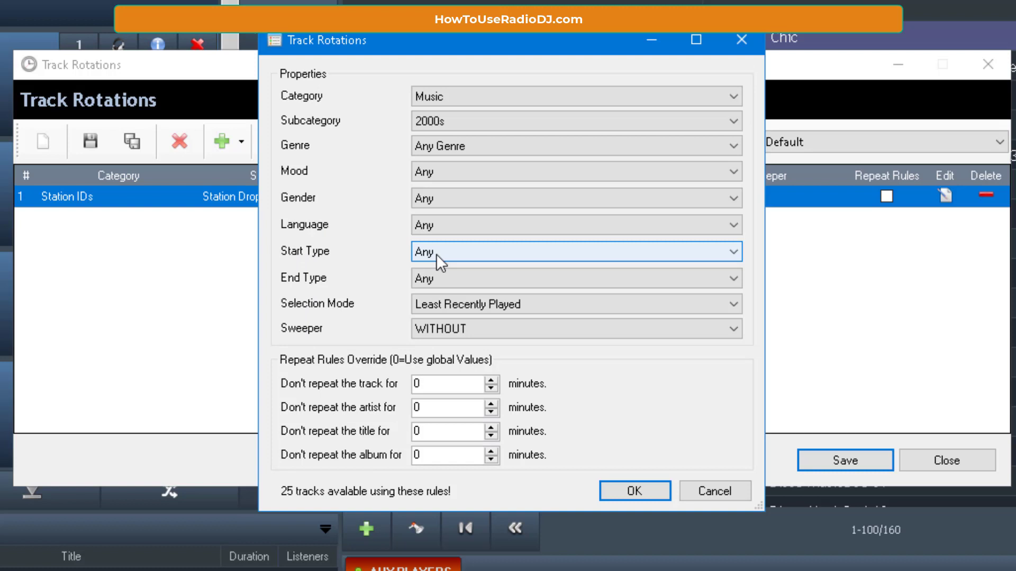
{"action": "left_click", "coordinate": [456, 120]}
{"action": "left_click", "coordinate": [453, 173]}
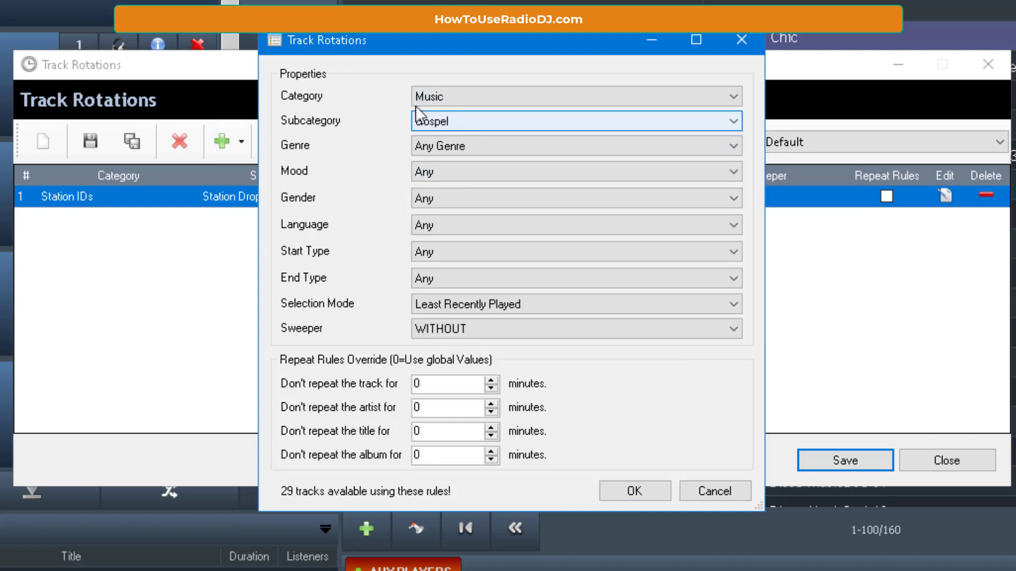
{"action": "left_click", "coordinate": [475, 299]}
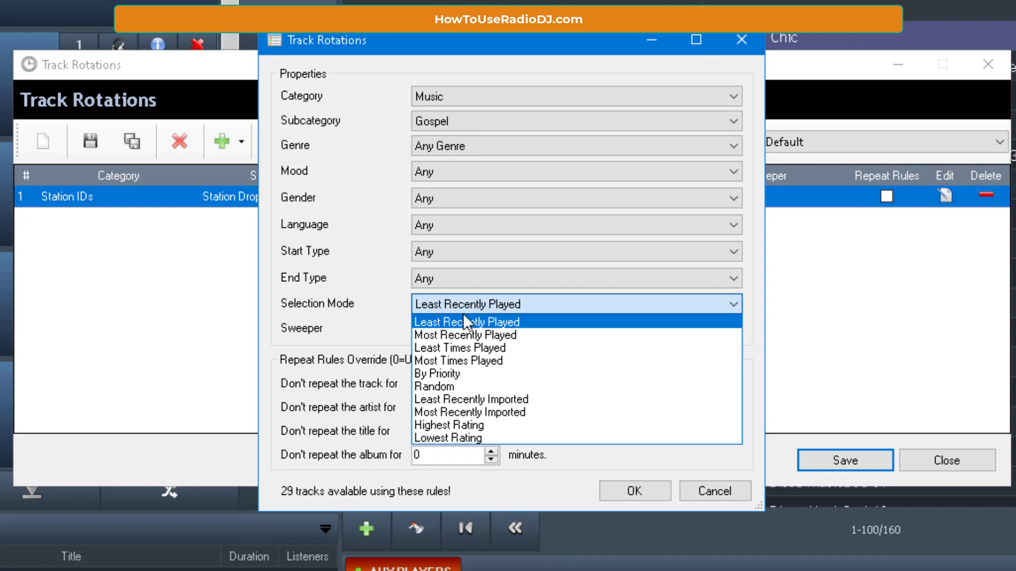
{"action": "left_click", "coordinate": [463, 349]}
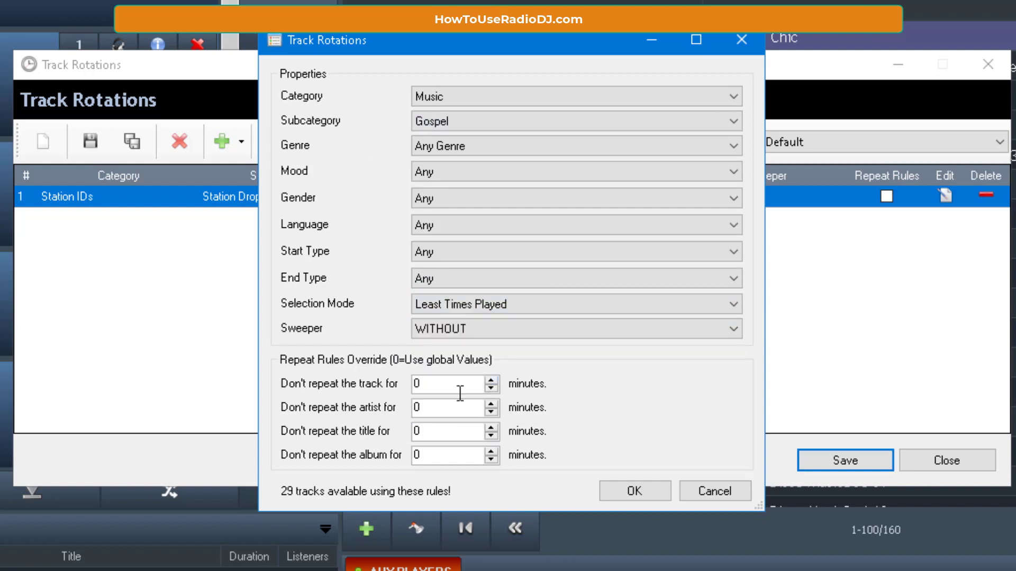
Set 15-minute repeat limits for track, artist, title and album, and confirm the Gospel item
{"action": "double_click", "coordinate": [440, 384]}
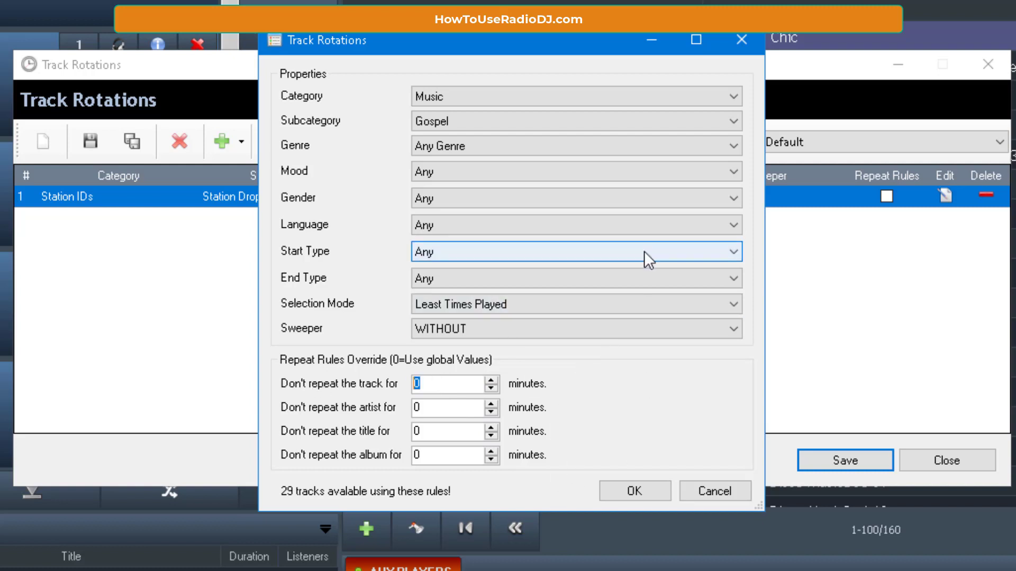
{"action": "type", "text": "15"}
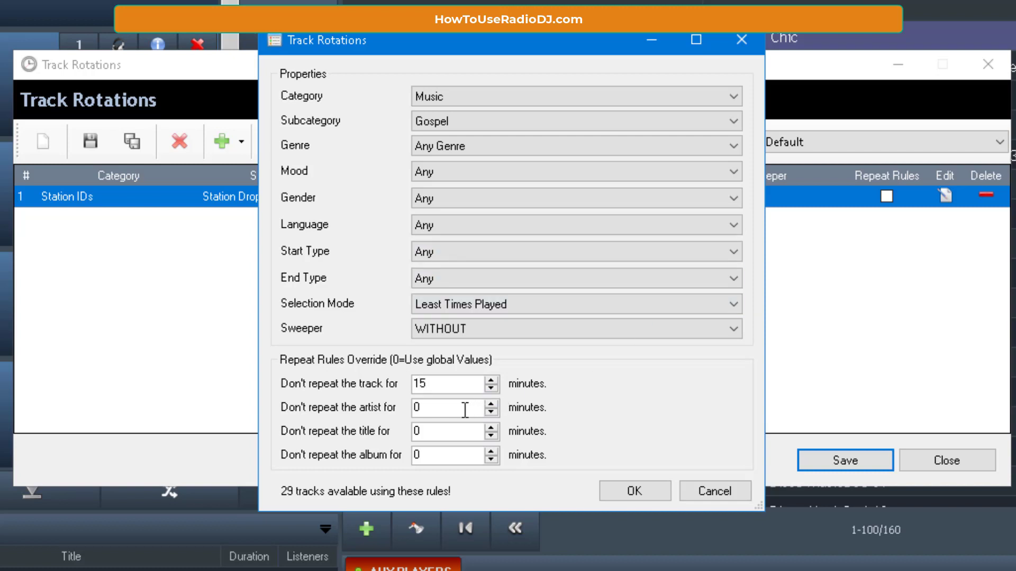
{"action": "double_click", "coordinate": [441, 408]}
{"action": "type", "text": "15"}
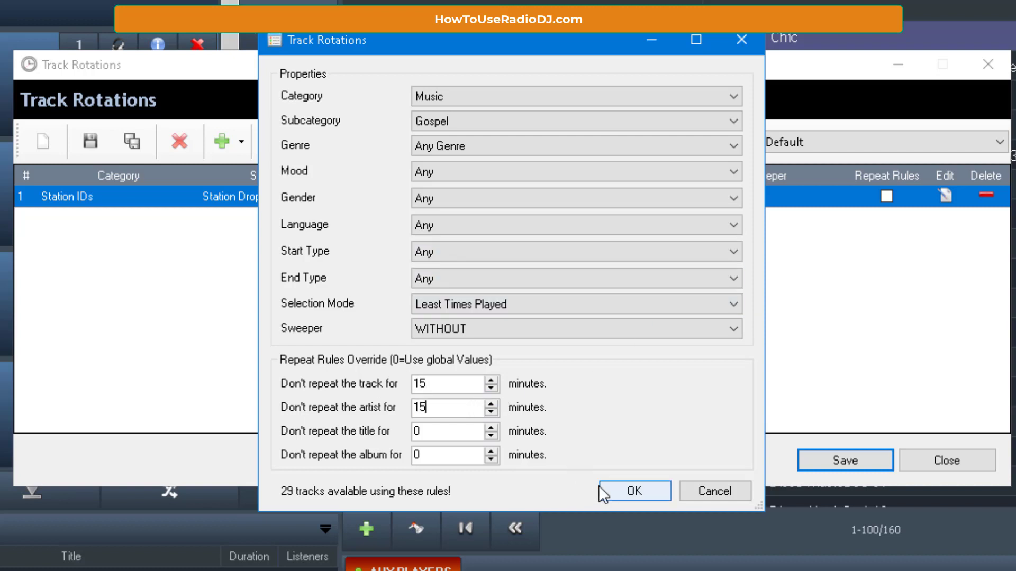
{"action": "left_click", "coordinate": [439, 431]}
{"action": "double_click", "coordinate": [440, 431]}
{"action": "type", "text": "1"}
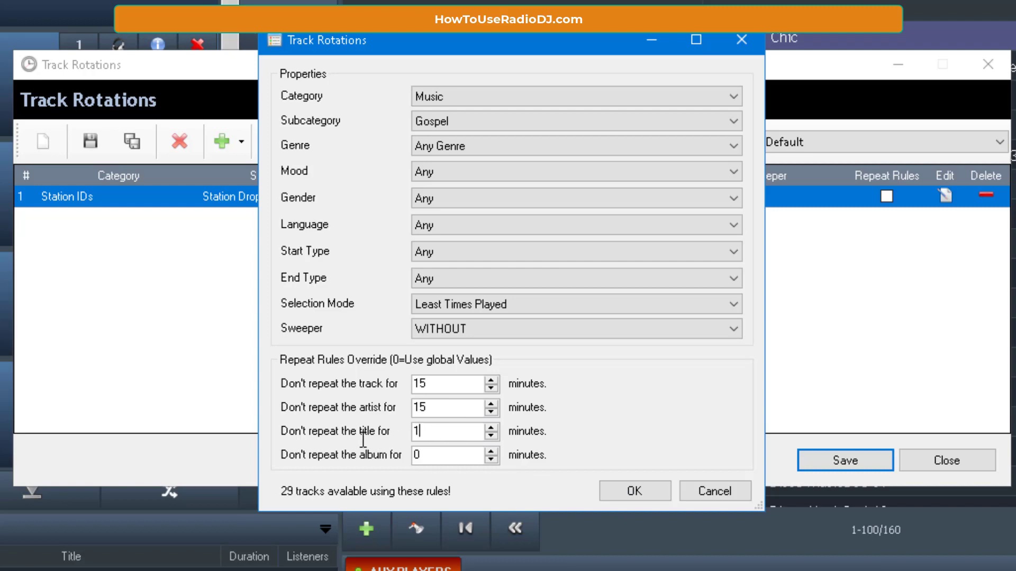
{"action": "type", "text": "5"}
{"action": "double_click", "coordinate": [426, 456]}
{"action": "type", "text": "15"}
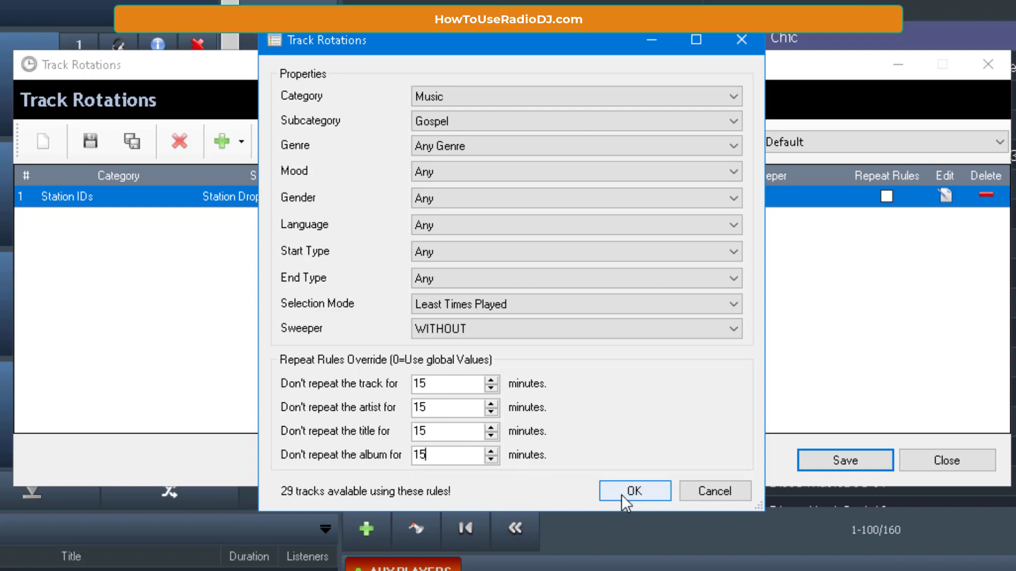
{"action": "left_click", "coordinate": [647, 499]}
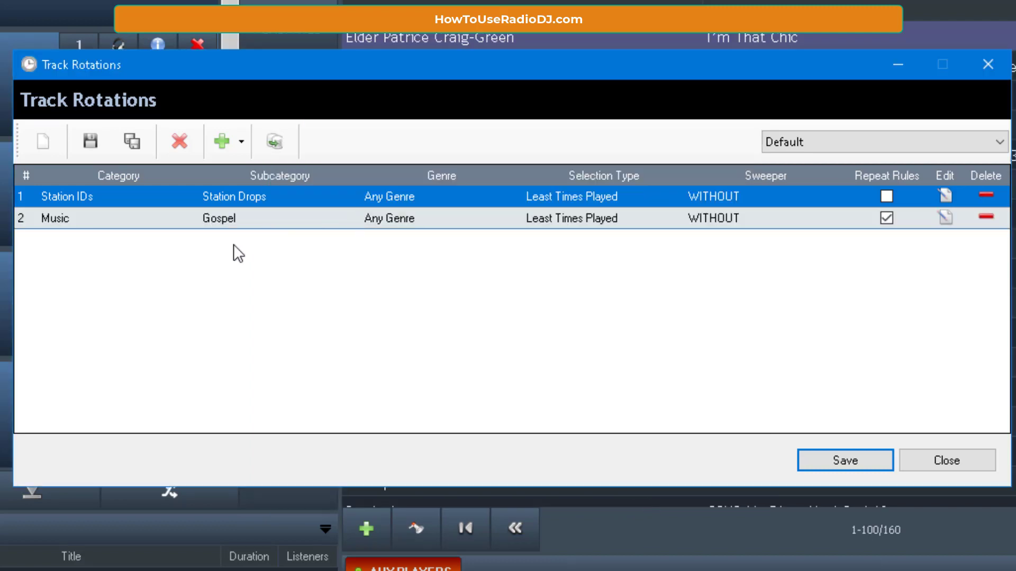
Duplicate the Music/Gospel item and set the copy to Least Times Played with a START sweeper
{"action": "left_click", "coordinate": [273, 217]}
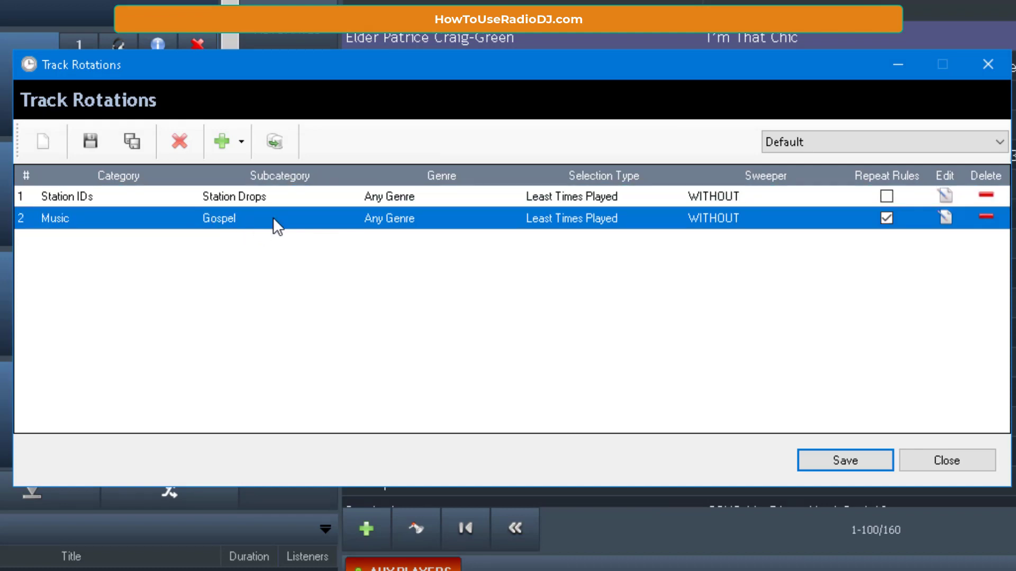
{"action": "left_click", "coordinate": [274, 141]}
{"action": "left_click", "coordinate": [303, 243]}
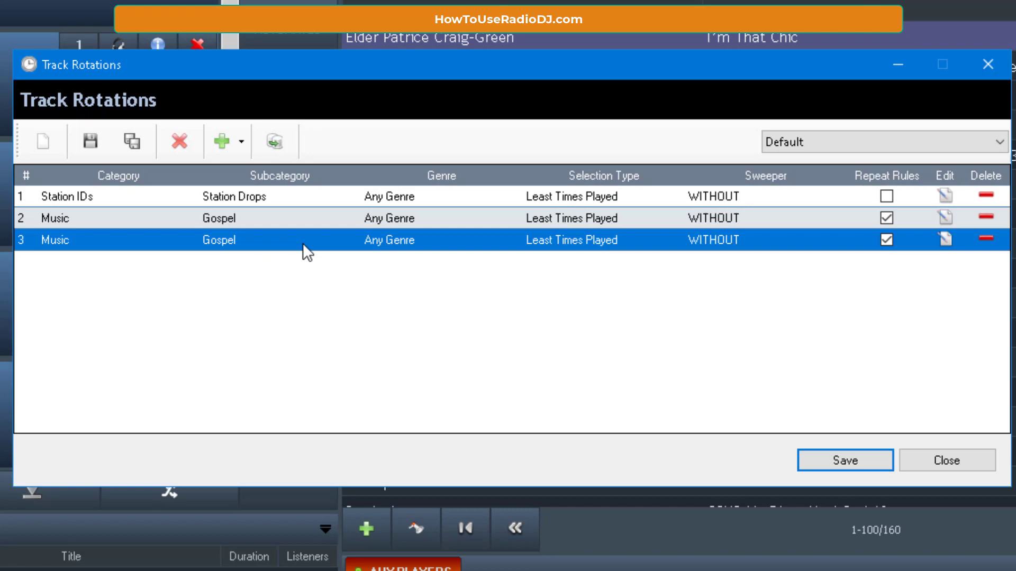
{"action": "left_click", "coordinate": [946, 239]}
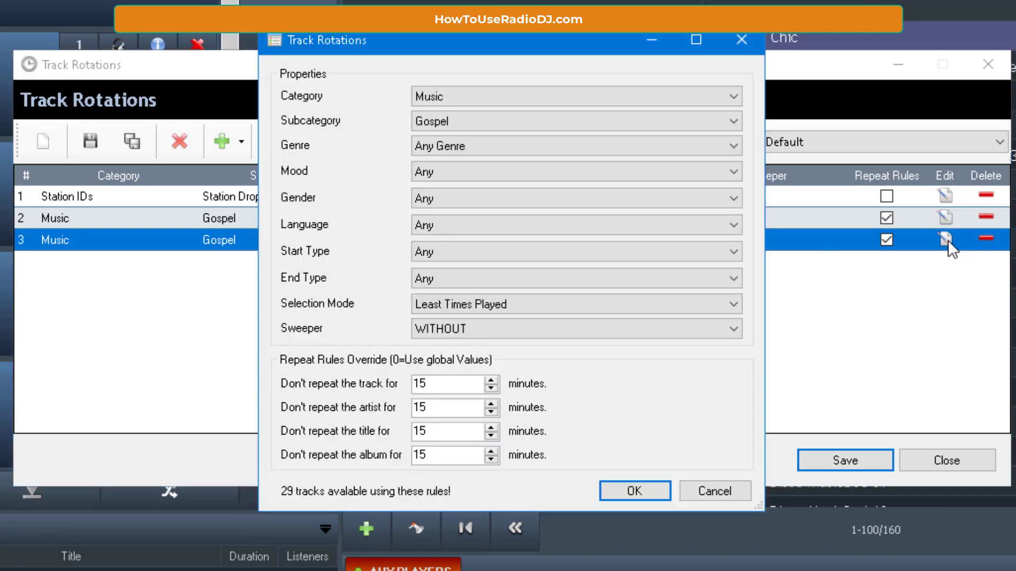
{"action": "left_click", "coordinate": [484, 303]}
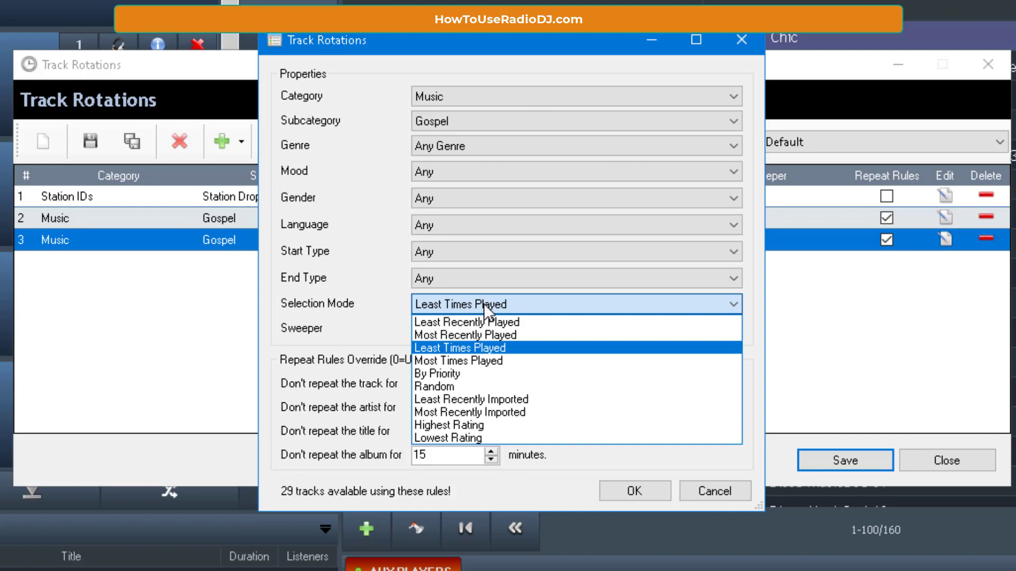
{"action": "left_click", "coordinate": [470, 335]}
{"action": "left_click", "coordinate": [475, 326]}
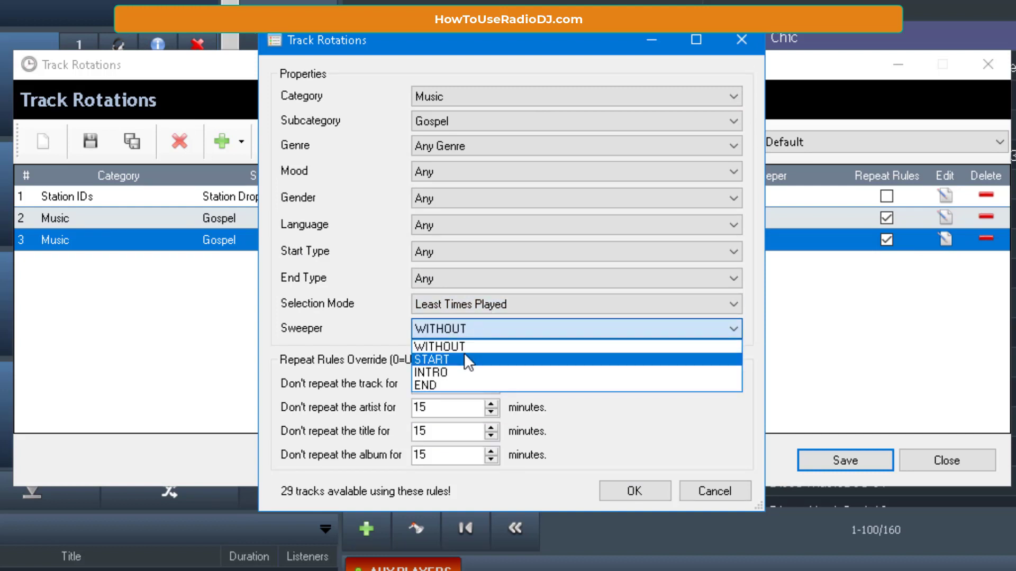
{"action": "left_click", "coordinate": [465, 360]}
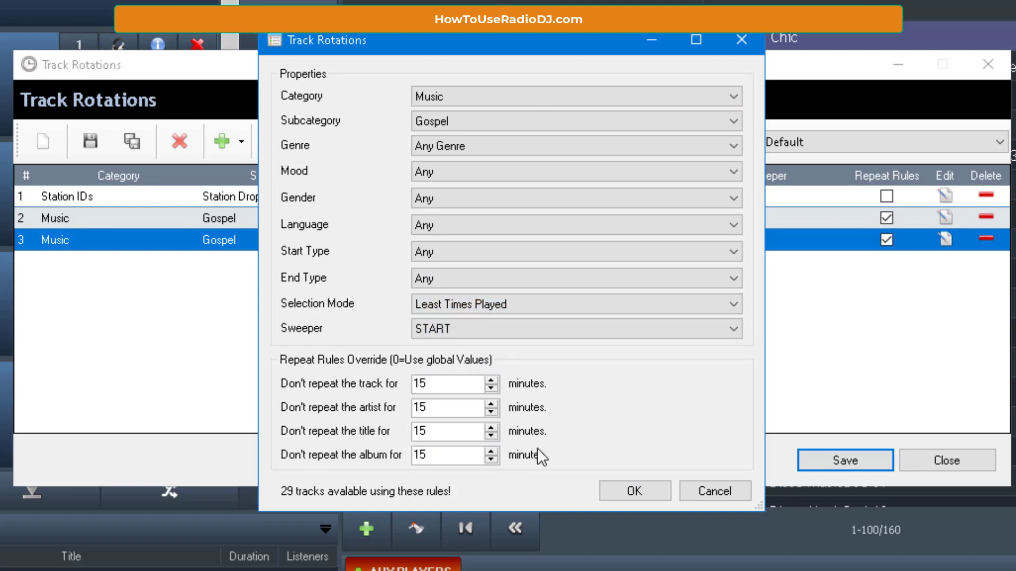
{"action": "left_click", "coordinate": [643, 493]}
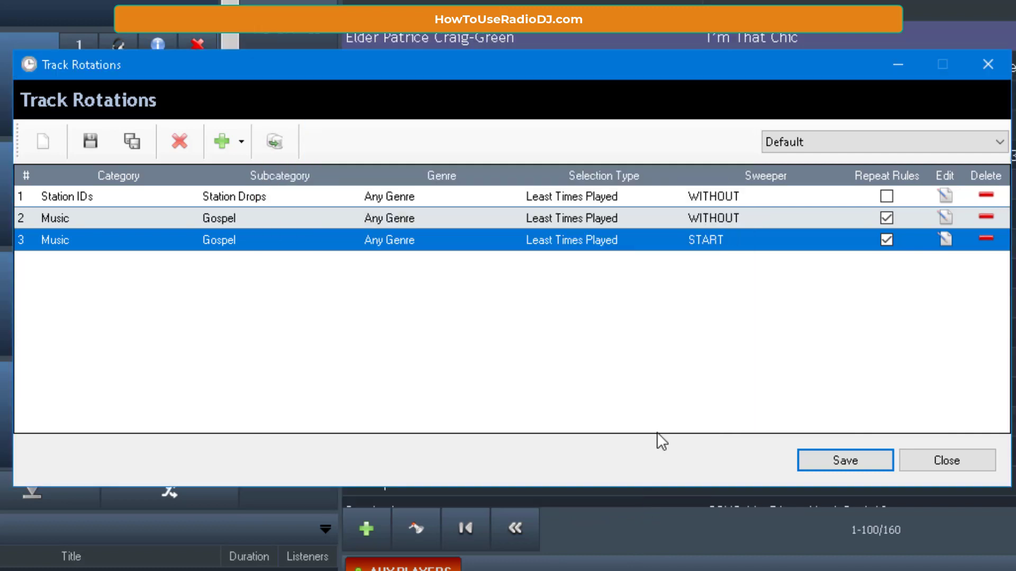
Add a Track From Category item for Promos, ordered by Least Times Played
{"action": "left_click", "coordinate": [236, 134]}
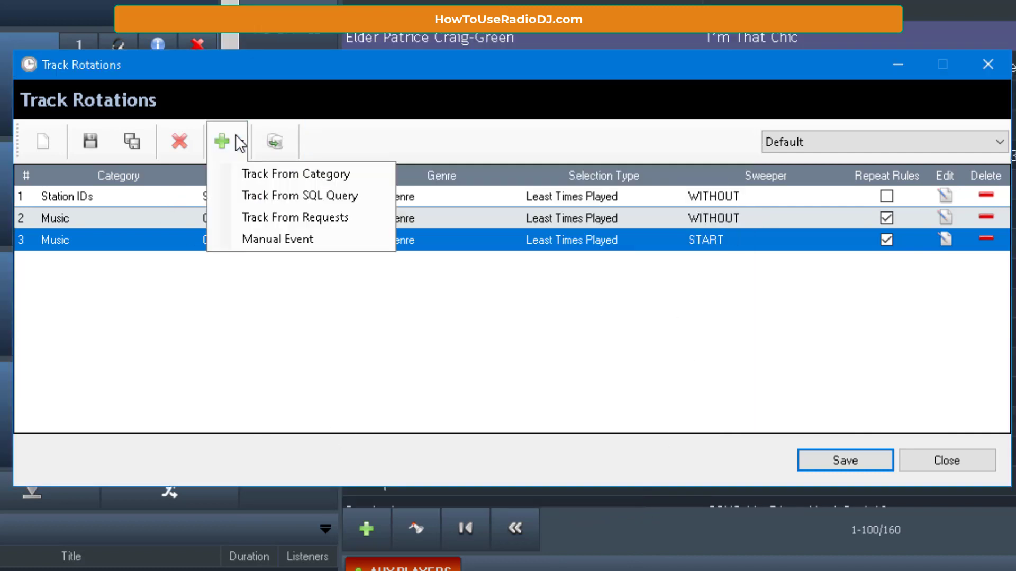
{"action": "left_click", "coordinate": [262, 175]}
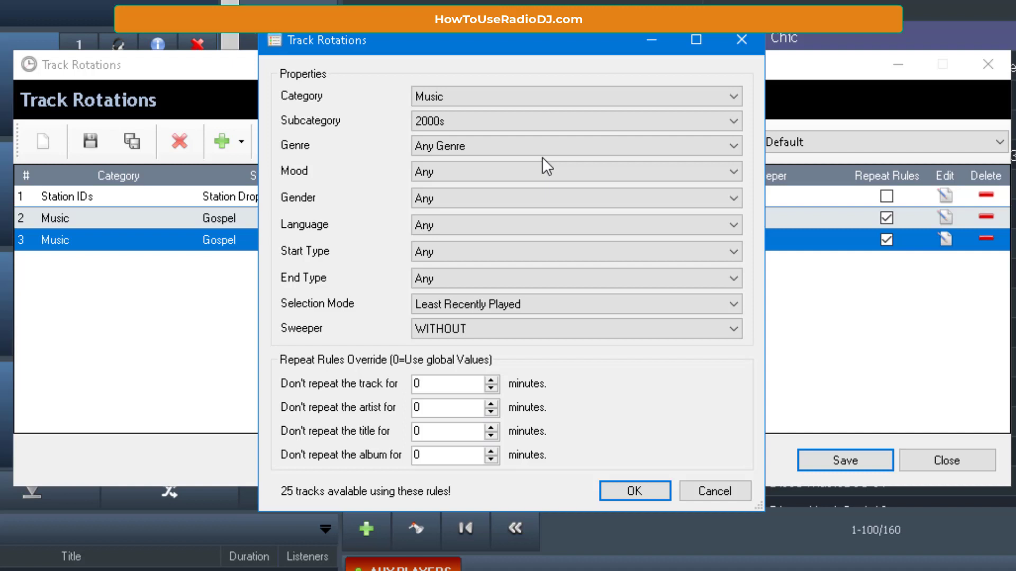
{"action": "left_click", "coordinate": [506, 92]}
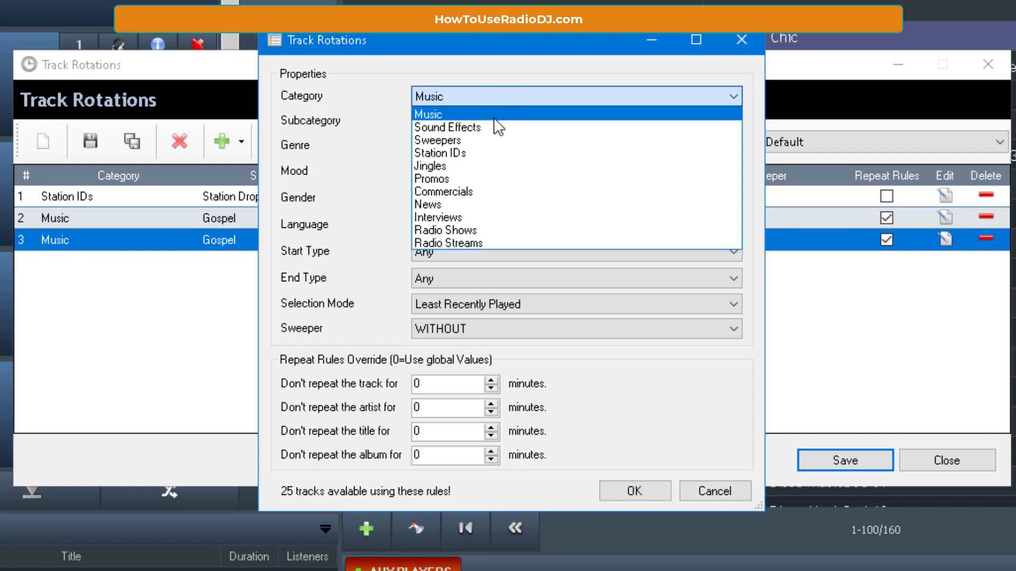
{"action": "left_click", "coordinate": [462, 176]}
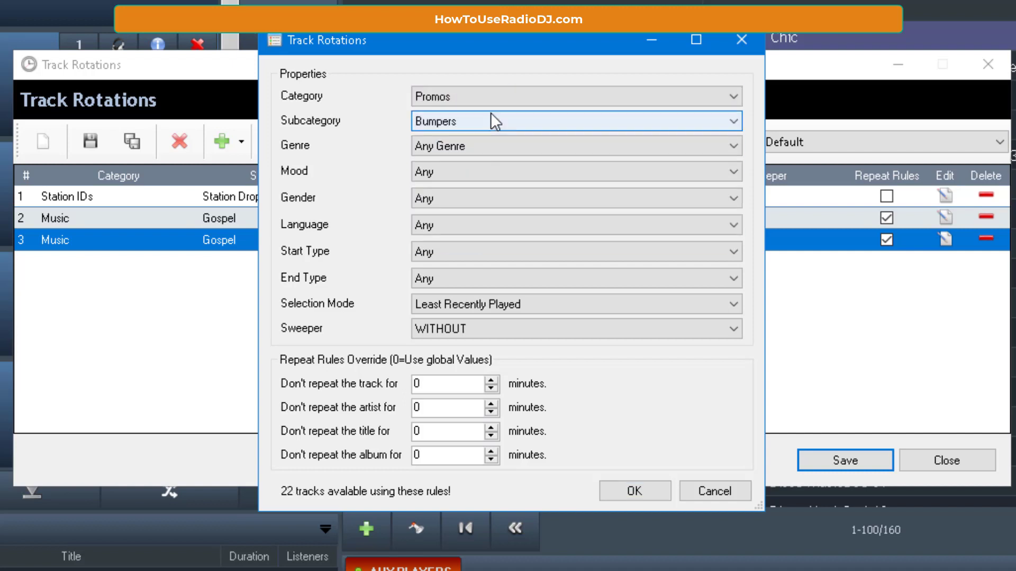
{"action": "left_click", "coordinate": [484, 306]}
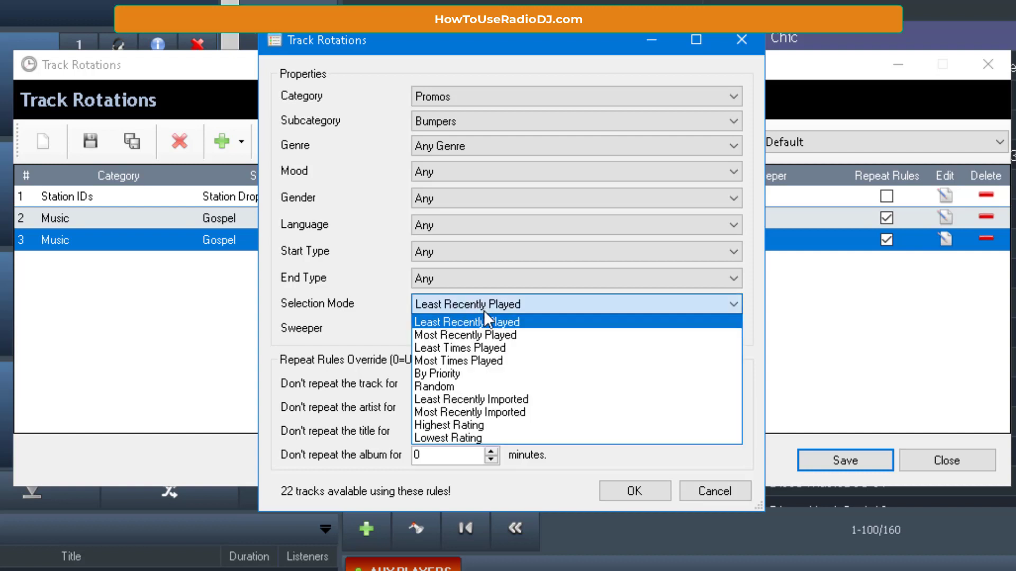
{"action": "left_click", "coordinate": [493, 348]}
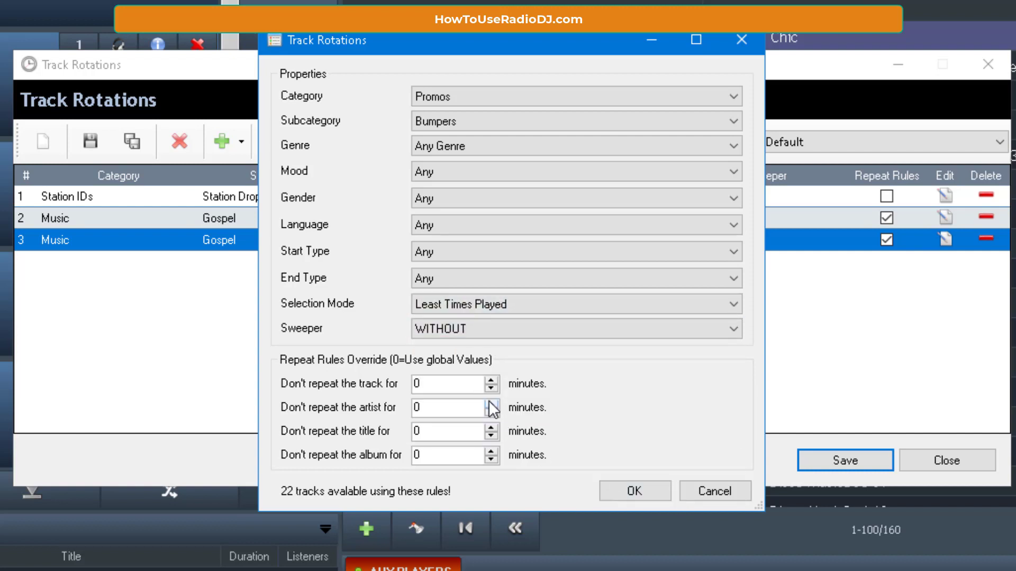
Set the track, artist, title and album repeat overrides to 30 and confirm the item
{"action": "double_click", "coordinate": [417, 384]}
{"action": "type", "text": "30"}
{"action": "double_click", "coordinate": [435, 407]}
{"action": "type", "text": "30"}
{"action": "left_click", "coordinate": [434, 438]}
{"action": "double_click", "coordinate": [433, 439]}
{"action": "type", "text": "30"}
{"action": "double_click", "coordinate": [433, 456]}
{"action": "type", "text": "30"}
{"action": "left_click", "coordinate": [616, 489]}
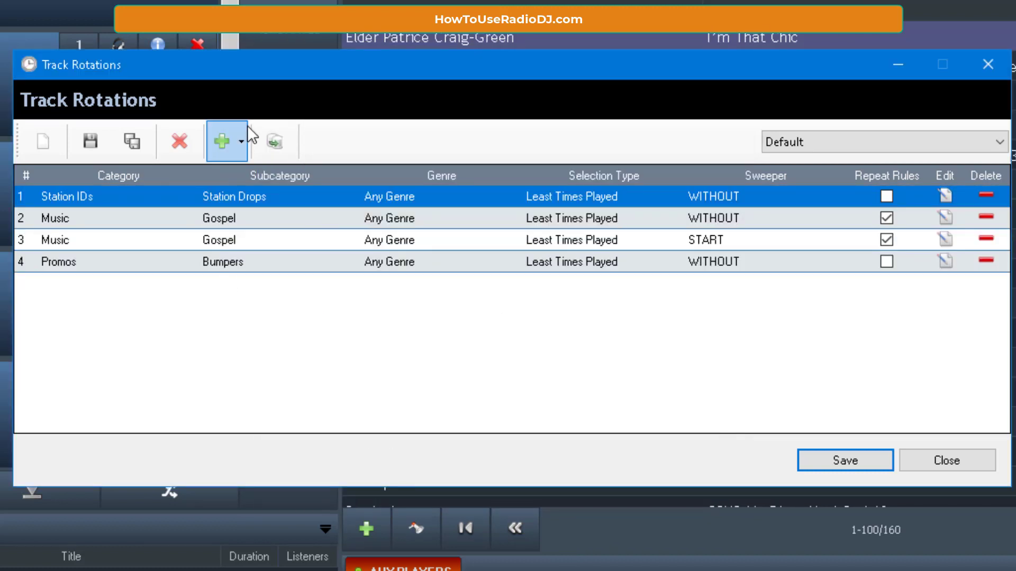
Add a Track From Category item for Music/Gospel, ordered by Least Times Played
{"action": "left_click", "coordinate": [241, 142]}
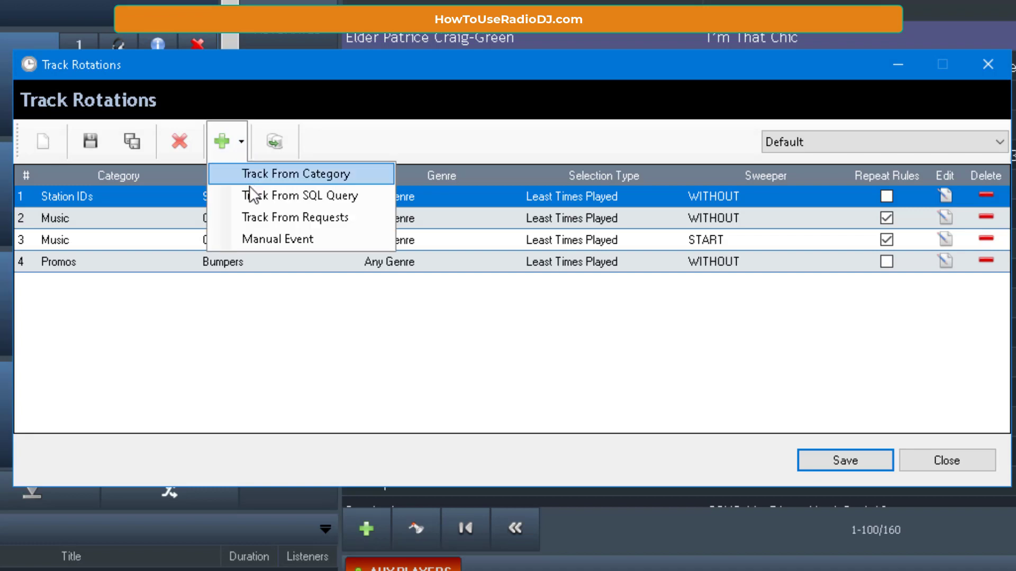
{"action": "left_click", "coordinate": [278, 173]}
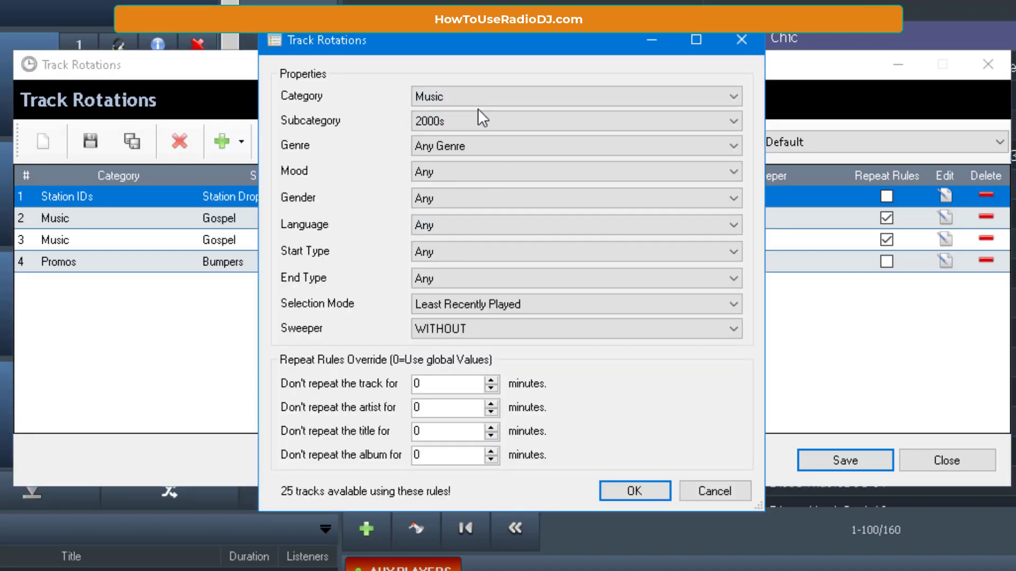
{"action": "left_click", "coordinate": [480, 120]}
{"action": "left_click", "coordinate": [454, 178]}
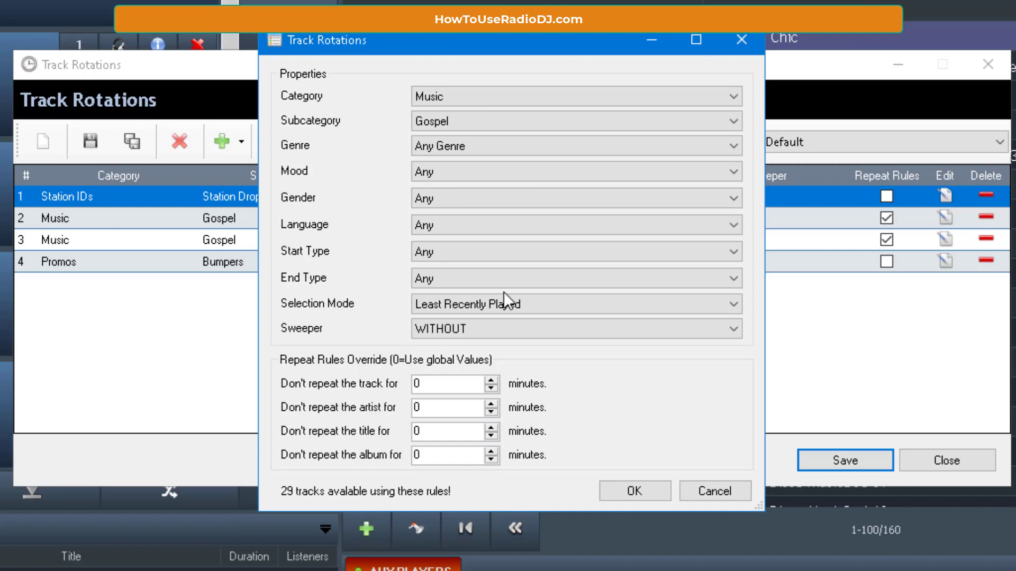
{"action": "left_click", "coordinate": [490, 305]}
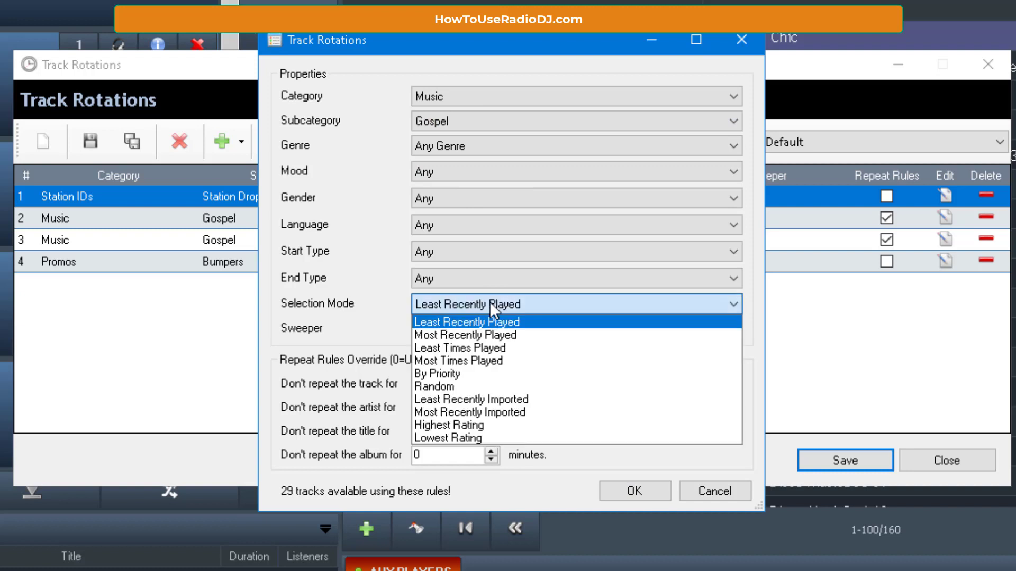
{"action": "left_click", "coordinate": [474, 347]}
Set all four repeat overrides to 15 and confirm the Gospel item
{"action": "left_click", "coordinate": [421, 384]}
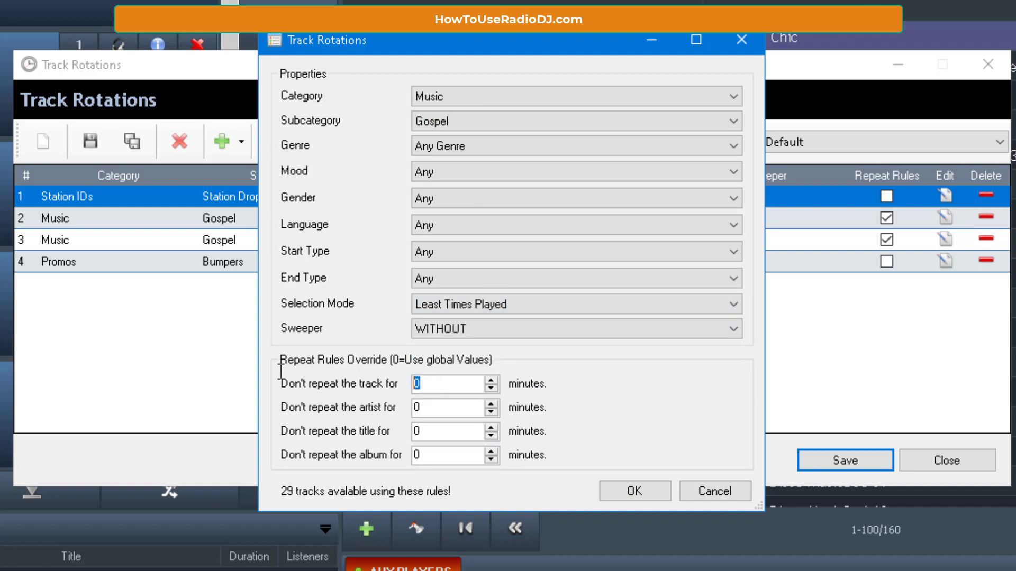
{"action": "type", "text": "15"}
{"action": "left_click", "coordinate": [432, 407]}
{"action": "double_click", "coordinate": [433, 407]}
{"action": "type", "text": "15"}
{"action": "left_click", "coordinate": [432, 431]}
{"action": "double_click", "coordinate": [431, 431]}
{"action": "type", "text": "15"}
{"action": "double_click", "coordinate": [431, 455]}
{"action": "type", "text": "15"}
{"action": "left_click", "coordinate": [635, 491]}
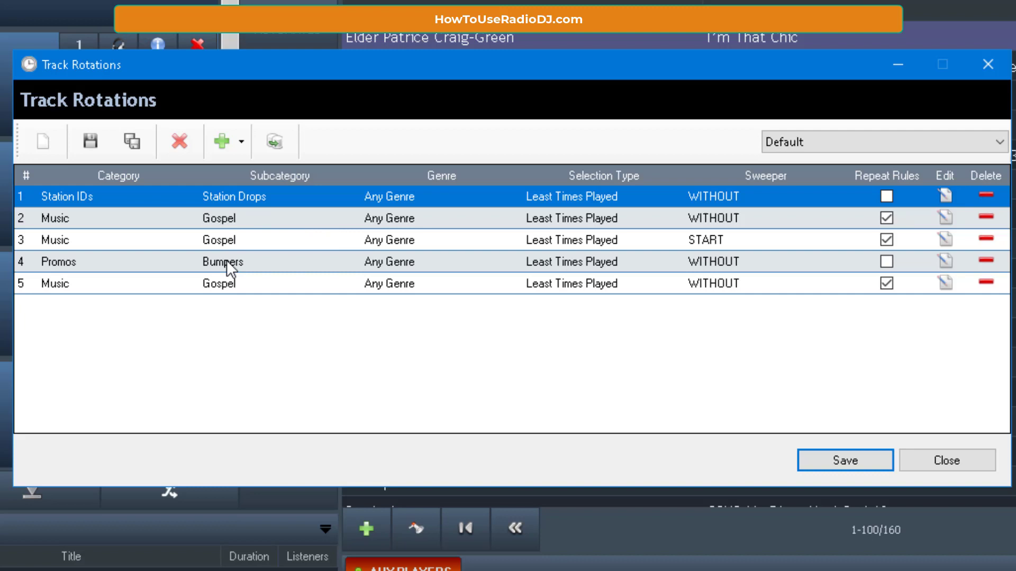
Add a Track From Category item for Commercials, ordered by Least Times Played
{"action": "left_click", "coordinate": [238, 144]}
{"action": "left_click", "coordinate": [288, 176]}
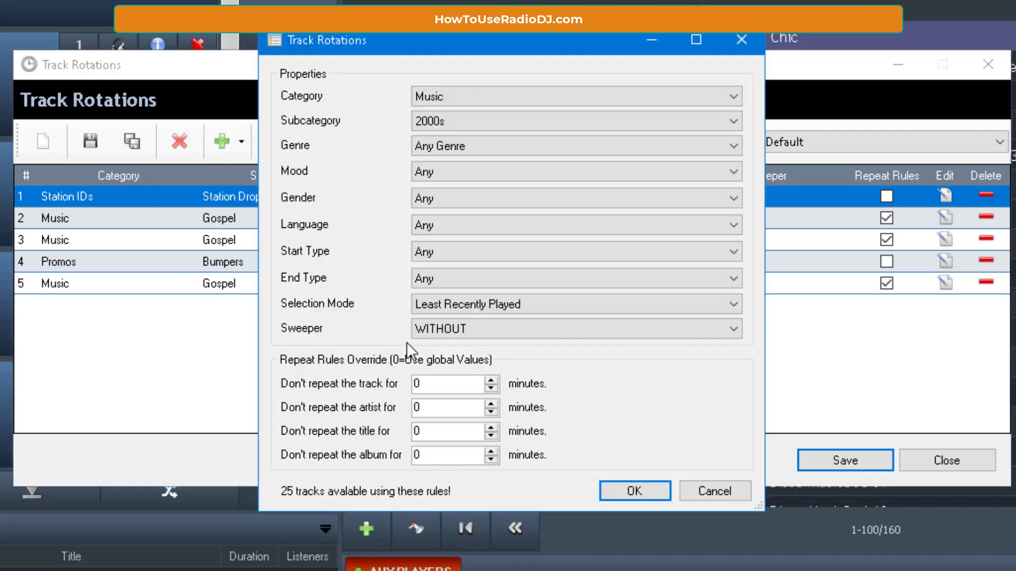
{"action": "left_click", "coordinate": [463, 98]}
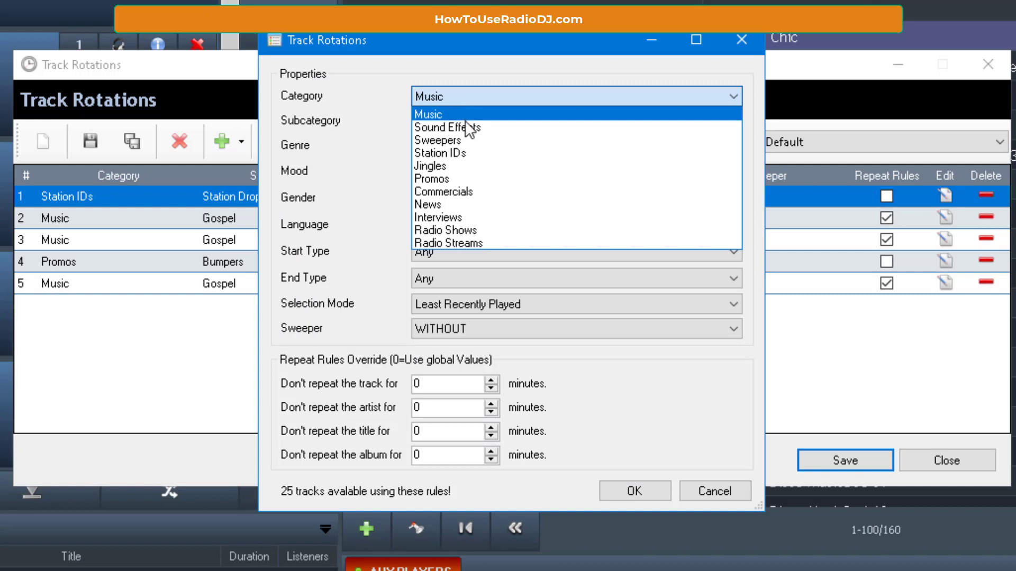
{"action": "left_click", "coordinate": [458, 191]}
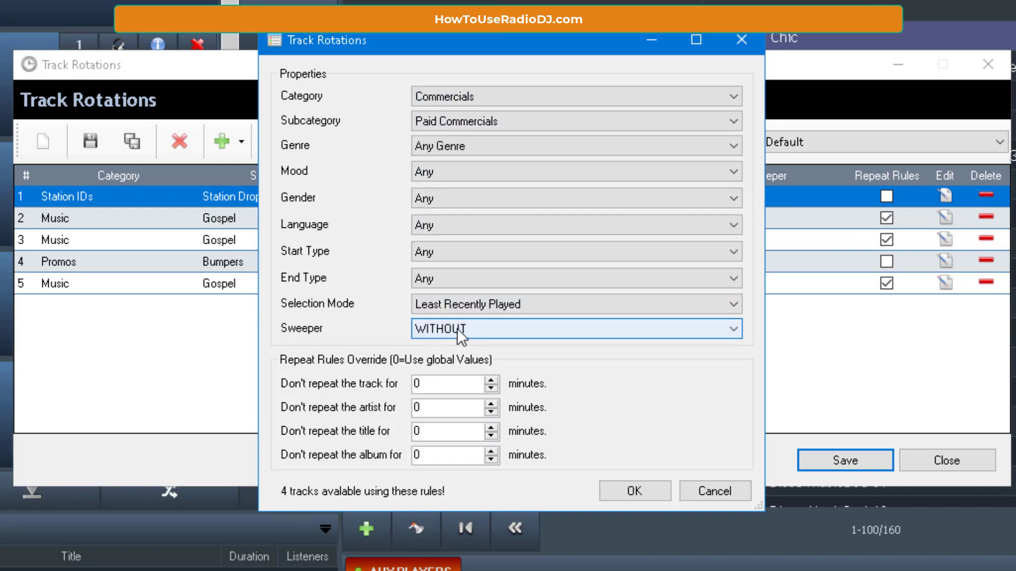
{"action": "left_click", "coordinate": [470, 309]}
{"action": "left_click", "coordinate": [467, 345]}
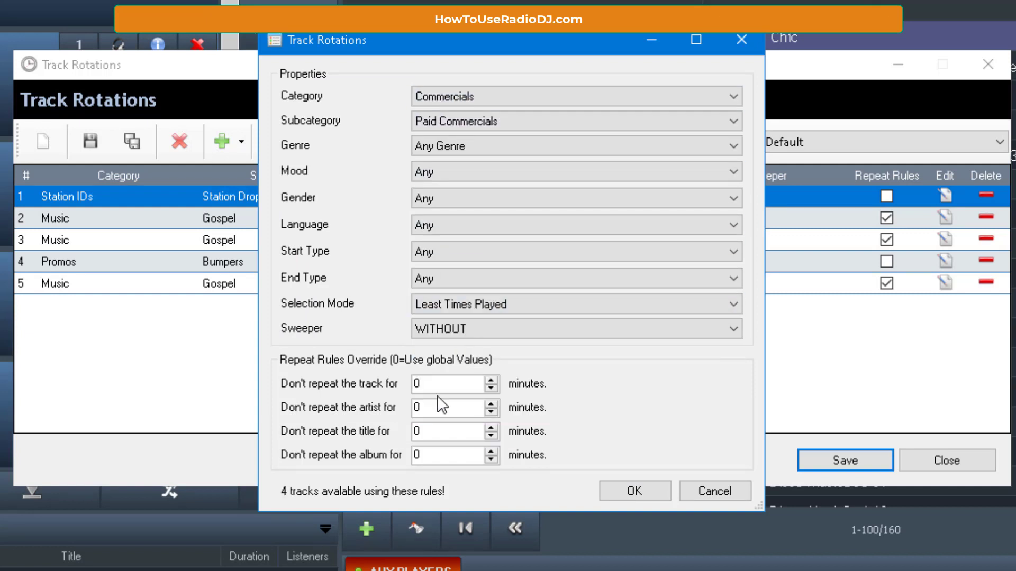
Enter 60 in the track, artist, title and album repeat override fields
{"action": "left_click_drag", "start_coordinate": [437, 385], "coordinate": [399, 386]}
{"action": "type", "text": "60"}
{"action": "left_click", "coordinate": [440, 407]}
{"action": "left_click_drag", "start_coordinate": [441, 407], "coordinate": [404, 386]}
{"action": "type", "text": "60"}
{"action": "left_click_drag", "start_coordinate": [444, 430], "coordinate": [427, 430]}
{"action": "type", "text": "60"}
{"action": "left_click", "coordinate": [461, 454]}
{"action": "left_click_drag", "start_coordinate": [463, 454], "coordinate": [344, 454]}
{"action": "type", "text": "60"}
Change all four repeat overrides to 15 and confirm the Commercials item
{"action": "left_click_drag", "start_coordinate": [426, 384], "coordinate": [275, 390]}
{"action": "type", "text": "15"}
{"action": "left_click_drag", "start_coordinate": [444, 408], "coordinate": [331, 418]}
{"action": "type", "text": "15"}
{"action": "left_click_drag", "start_coordinate": [443, 433], "coordinate": [331, 438]}
{"action": "type", "text": "15"}
{"action": "left_click_drag", "start_coordinate": [430, 459], "coordinate": [379, 471]}
{"action": "type", "text": "15"}
{"action": "left_click", "coordinate": [634, 491]}
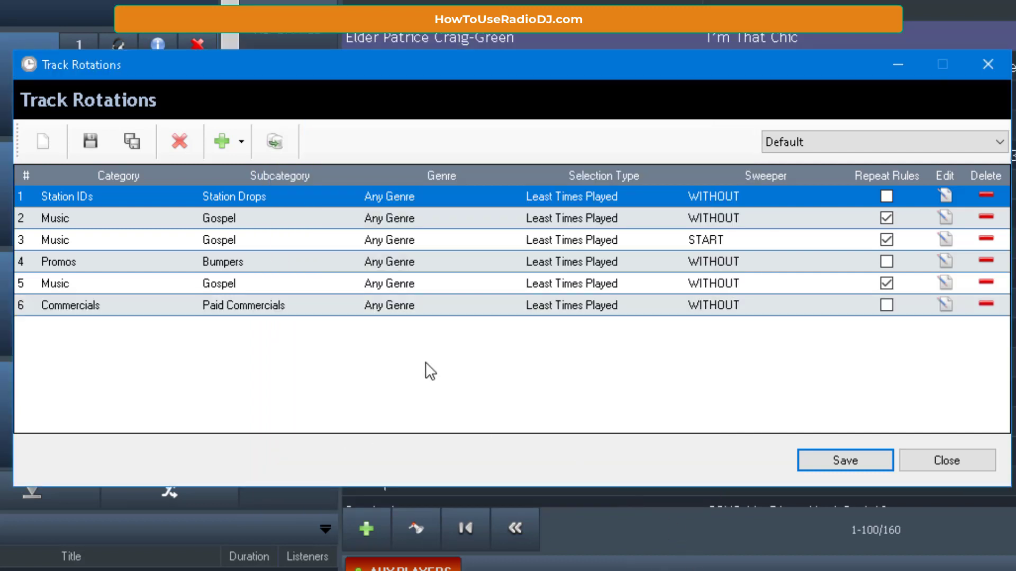
Duplicate the Commercials item in row 6 and the Music/Gospel item in row 5
{"action": "left_click", "coordinate": [329, 306]}
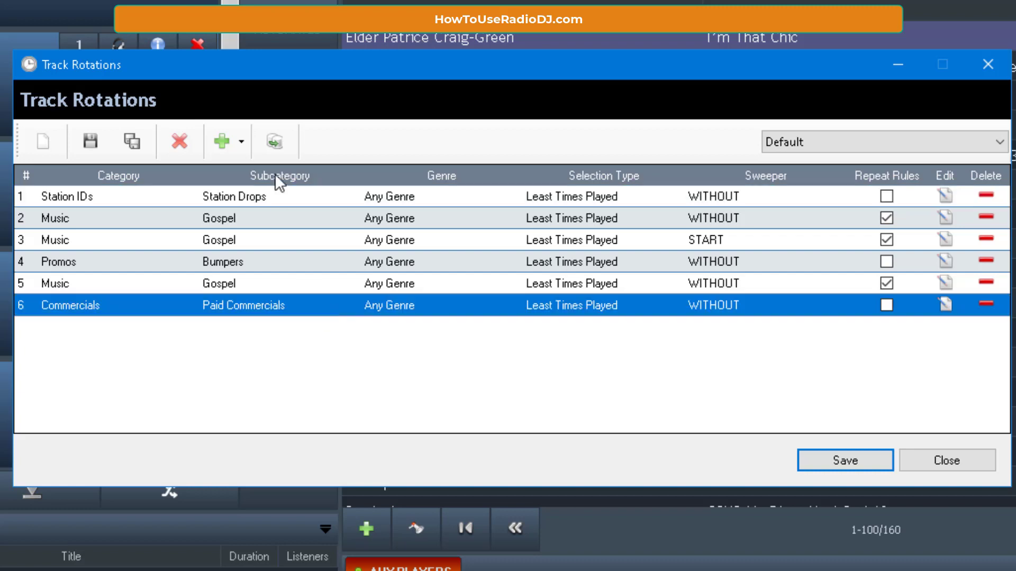
{"action": "left_click", "coordinate": [273, 142]}
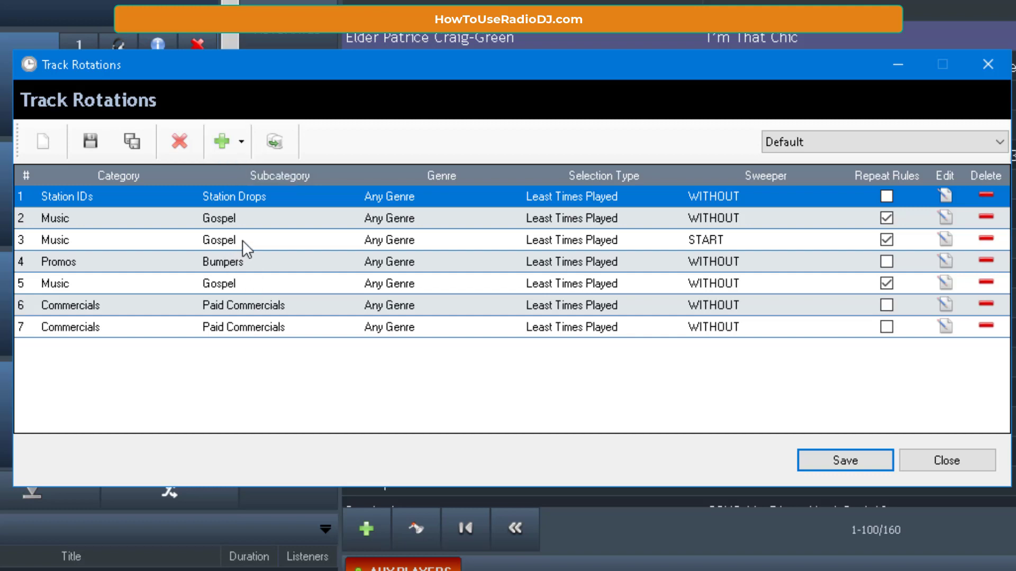
{"action": "left_click", "coordinate": [252, 279]}
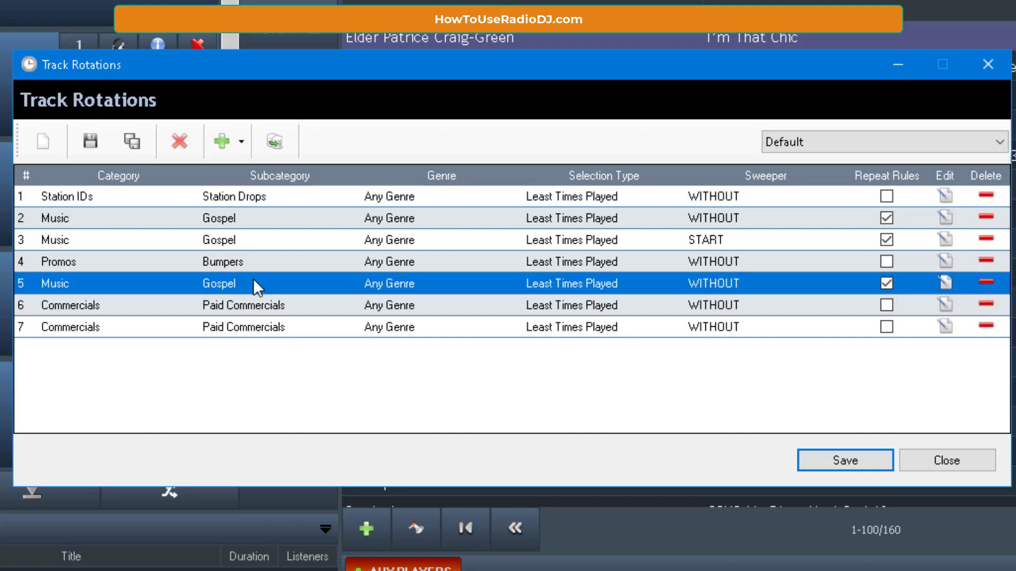
{"action": "left_click", "coordinate": [270, 135]}
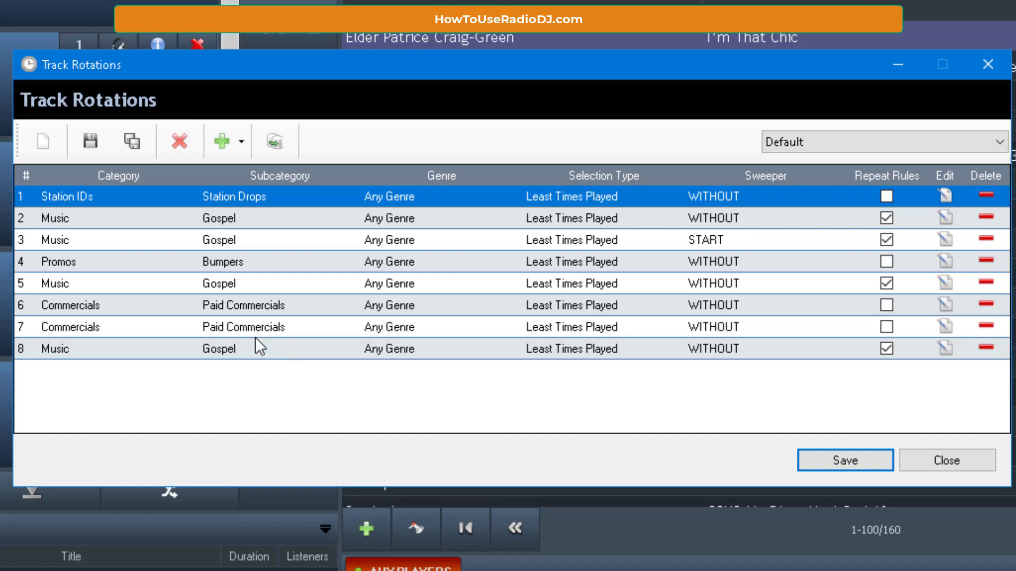
Add a Track From Category item for Sweepers, ordered by Least Times Played
{"action": "left_click", "coordinate": [242, 141]}
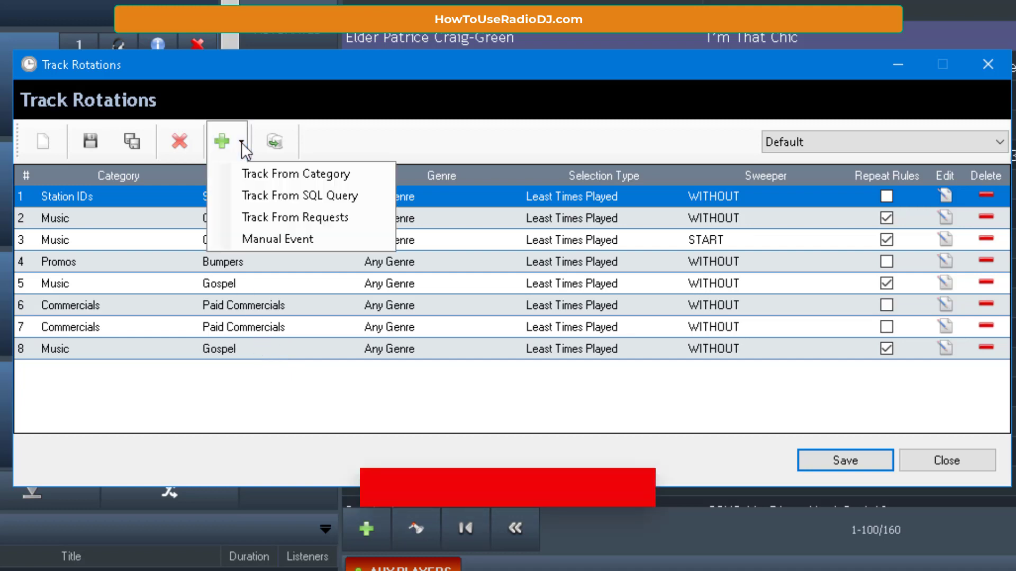
{"action": "left_click", "coordinate": [251, 169]}
{"action": "left_click", "coordinate": [429, 104]}
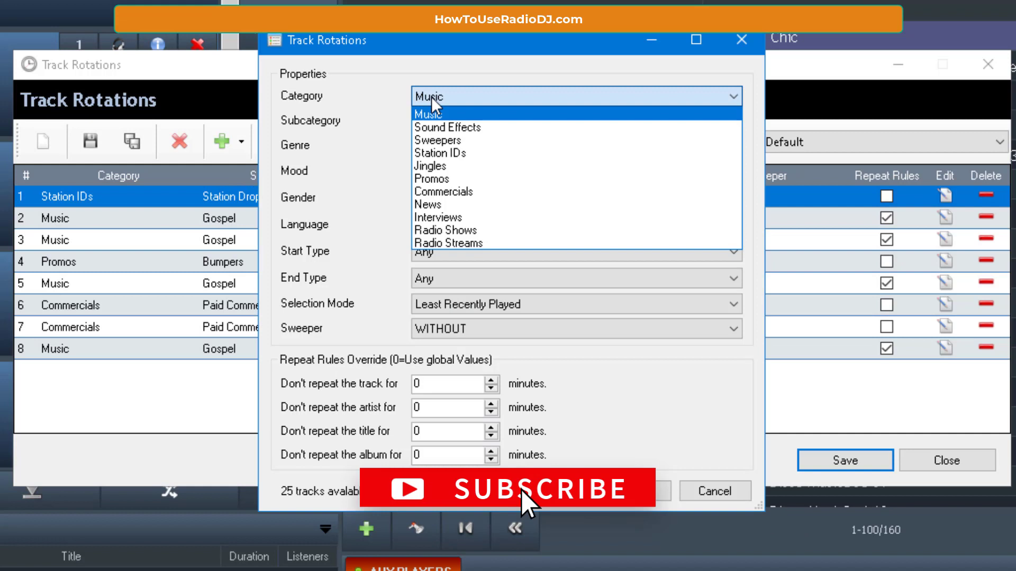
{"action": "left_click", "coordinate": [458, 139]}
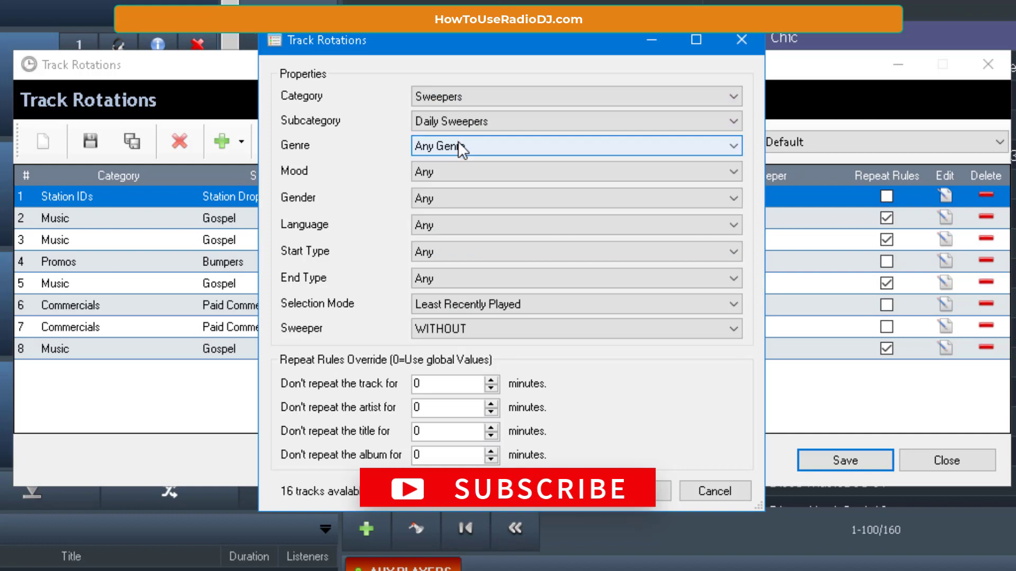
{"action": "left_click", "coordinate": [496, 307]}
{"action": "left_click", "coordinate": [475, 348]}
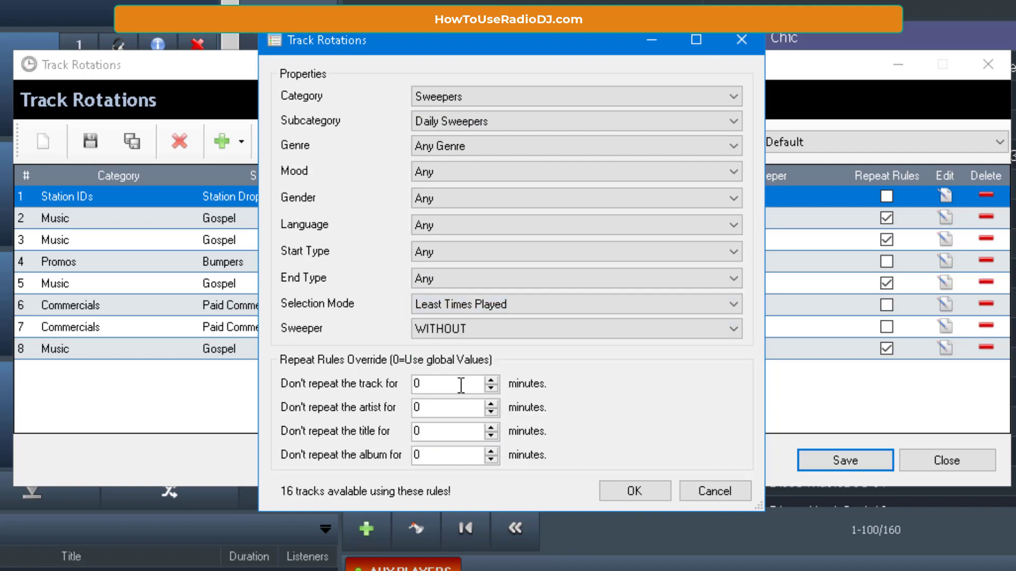
Set all four repeat overrides to 30 and confirm the Sweepers item
{"action": "left_click_drag", "start_coordinate": [459, 384], "coordinate": [304, 382]}
{"action": "type", "text": "30"}
{"action": "left_click_drag", "start_coordinate": [431, 409], "coordinate": [325, 418]}
{"action": "type", "text": "30"}
{"action": "left_click_drag", "start_coordinate": [429, 435], "coordinate": [350, 425]}
{"action": "type", "text": "30"}
{"action": "left_click_drag", "start_coordinate": [449, 448], "coordinate": [310, 470]}
{"action": "type", "text": "30"}
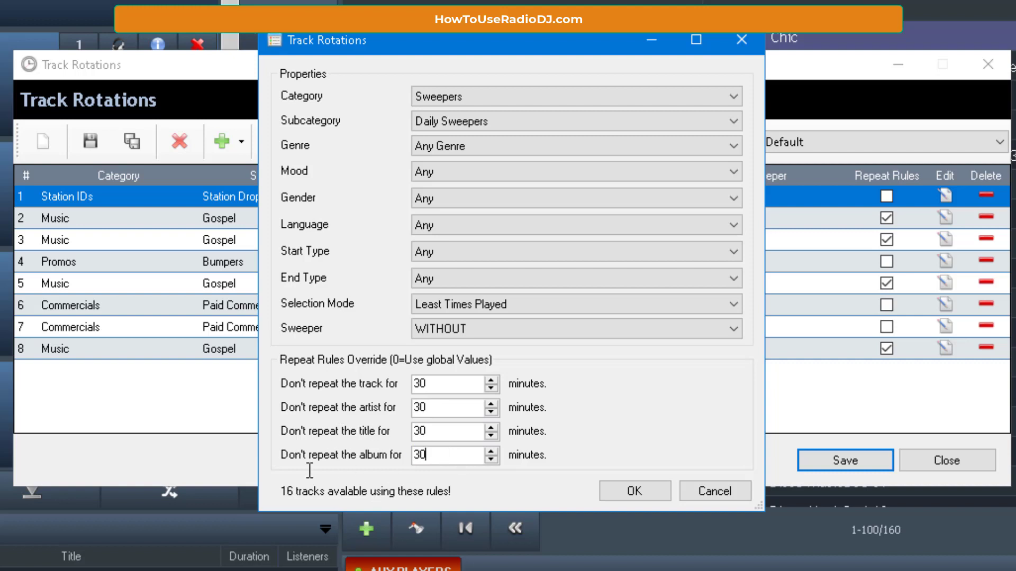
{"action": "left_click", "coordinate": [631, 490]}
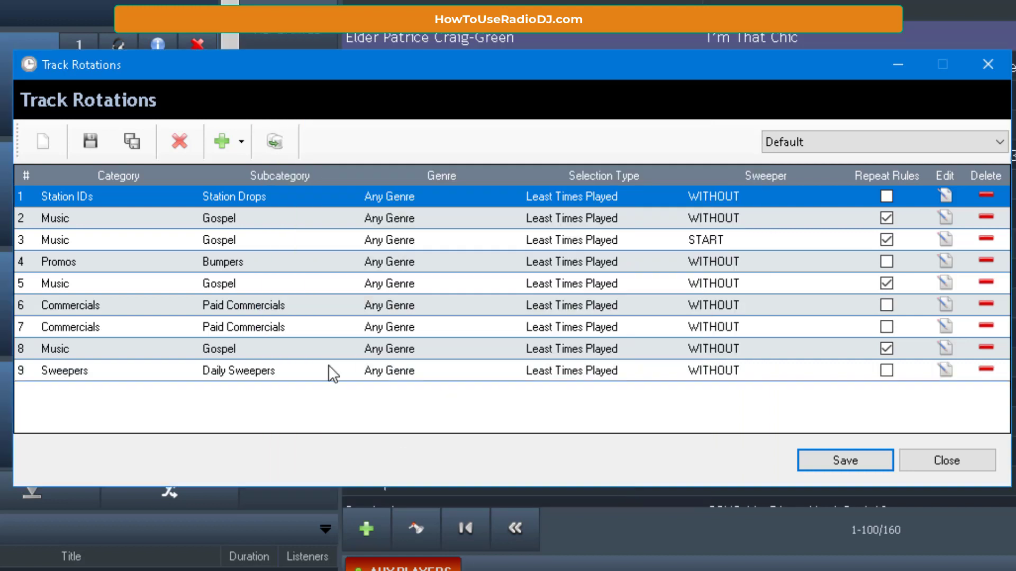
Drag the Sweepers item from row 9 above the final Music/Gospel item
{"action": "left_click", "coordinate": [26, 370]}
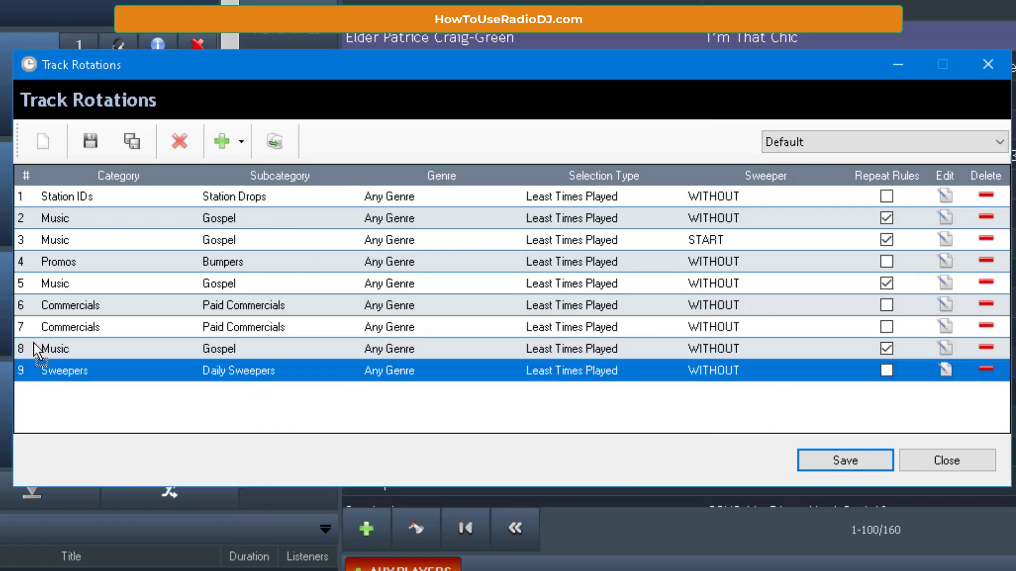
{"action": "left_click_drag", "start_coordinate": [33, 343], "coordinate": [33, 345]}
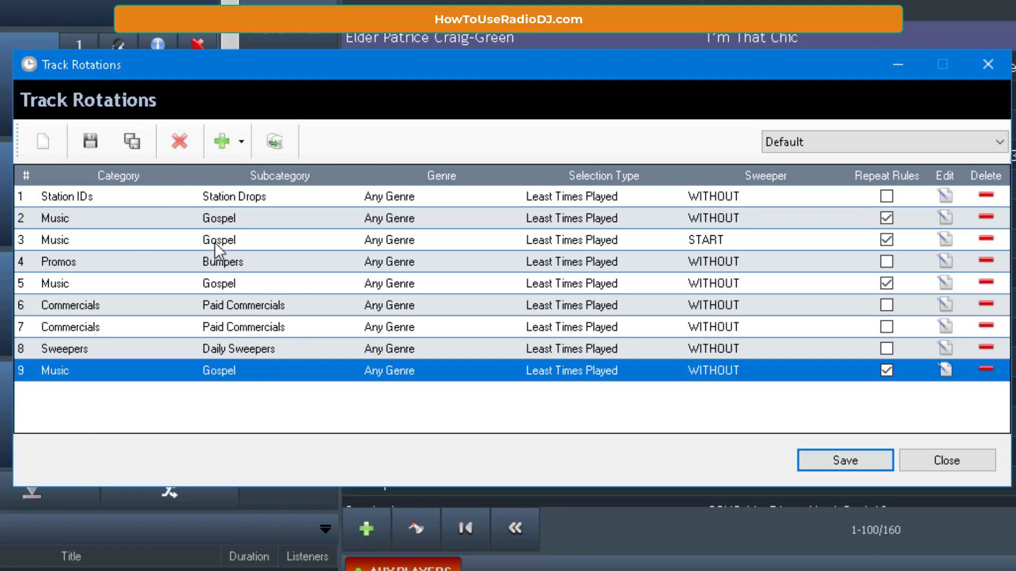
Save the rotation as 'Gospel Rotation' and close the Track Rotations and Configuration windows
{"action": "left_click", "coordinate": [132, 146]}
{"action": "left_click", "coordinate": [449, 279]}
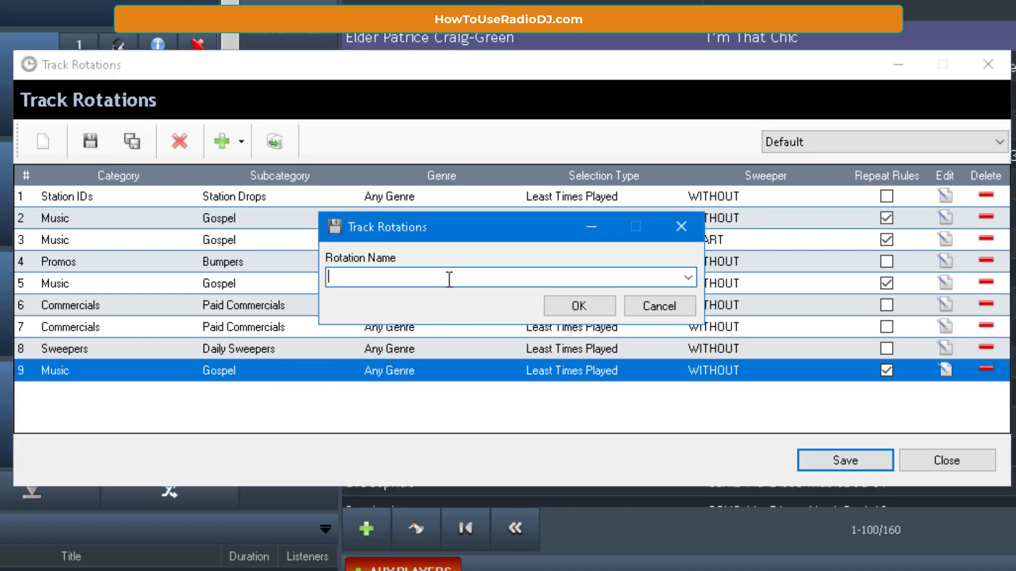
{"action": "type", "text": "Gospel Rotatio"}
{"action": "type", "text": "n"}
{"action": "left_click", "coordinate": [565, 310]}
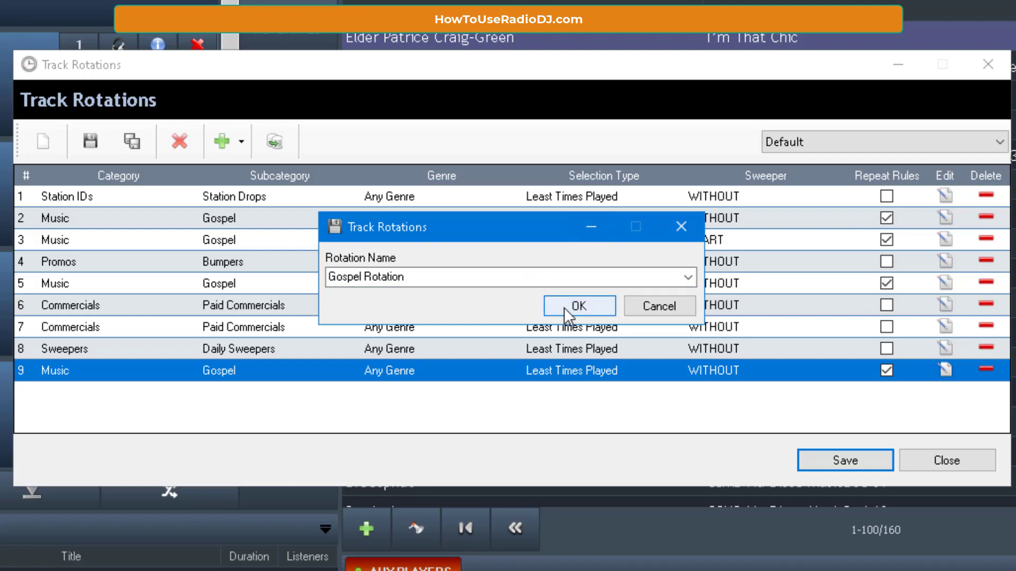
{"action": "left_click", "coordinate": [580, 351]}
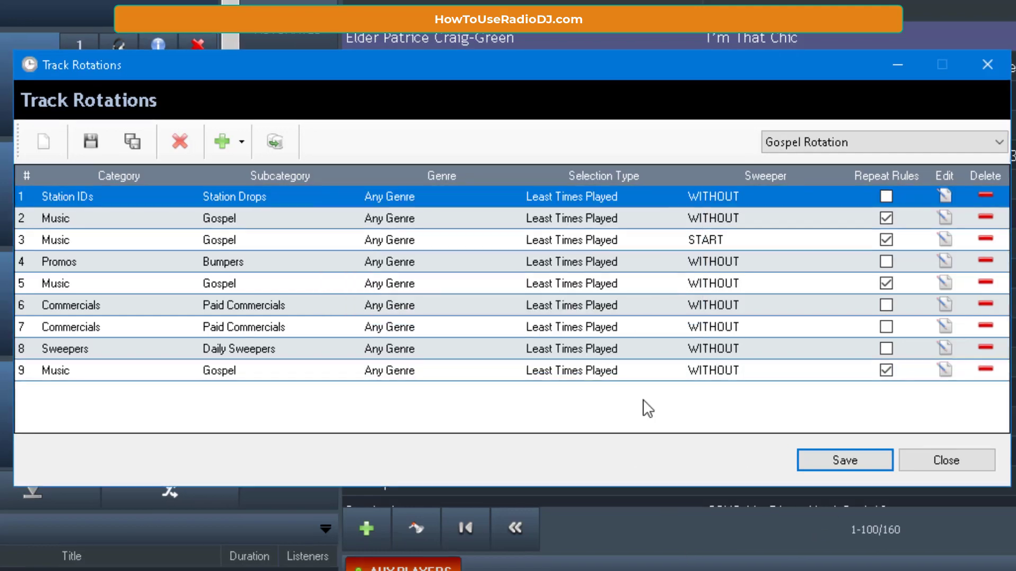
{"action": "left_click", "coordinate": [931, 461]}
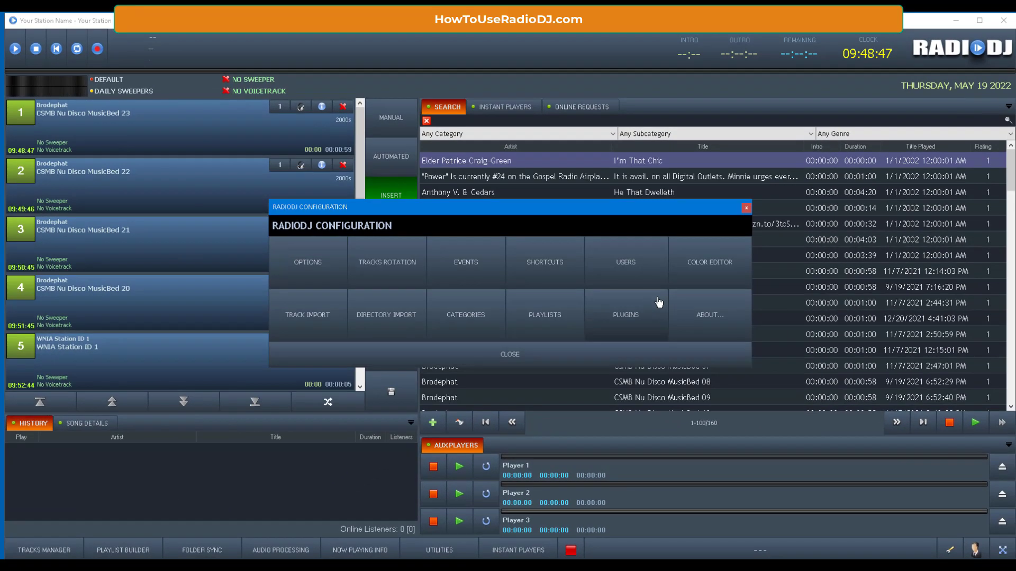
{"action": "left_click", "coordinate": [498, 362]}
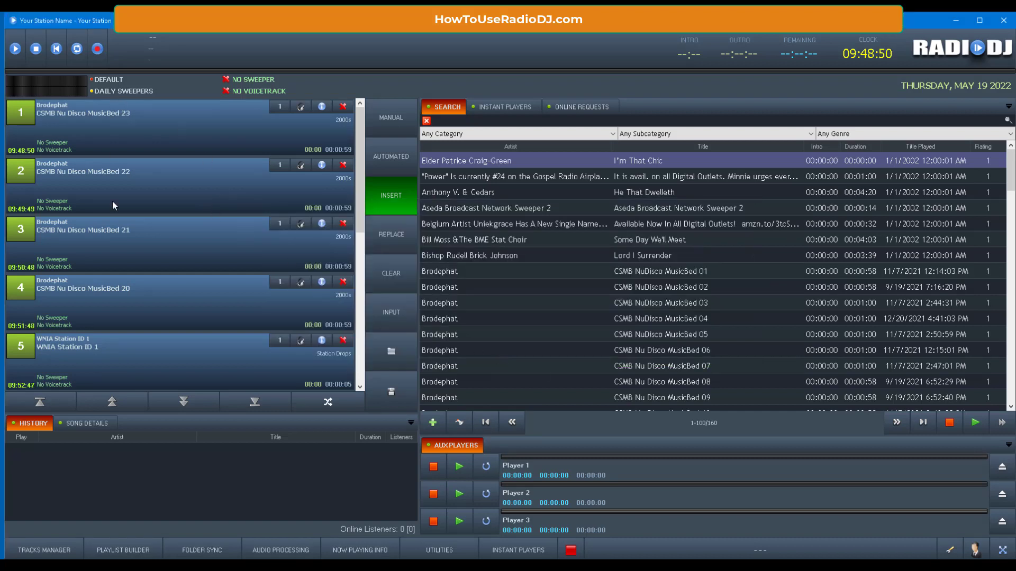
In the Playlist Builder, generate a 60-minute playlist from Gospel Rotation
{"action": "left_click", "coordinate": [123, 550]}
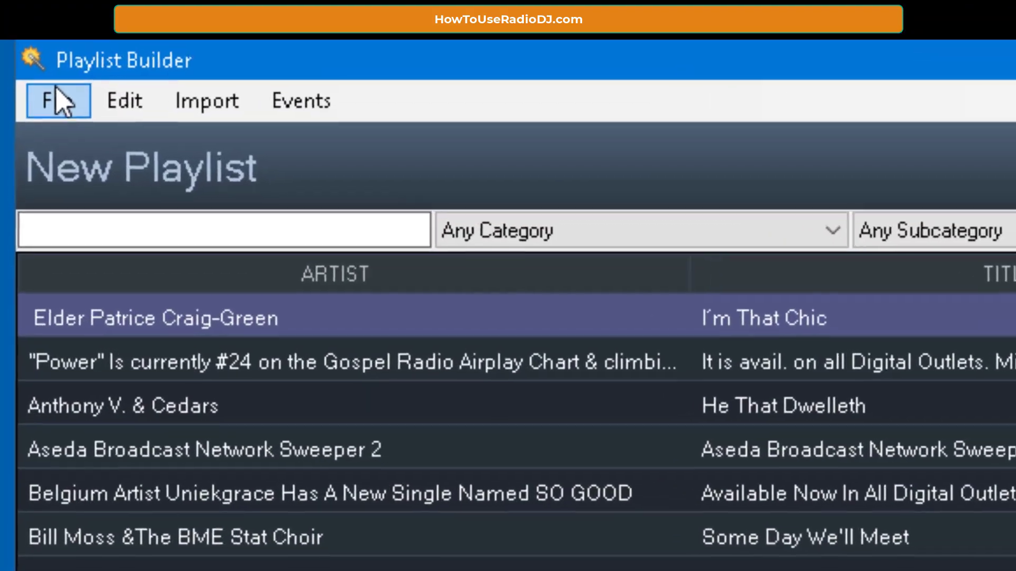
{"action": "left_click", "coordinate": [16, 29]}
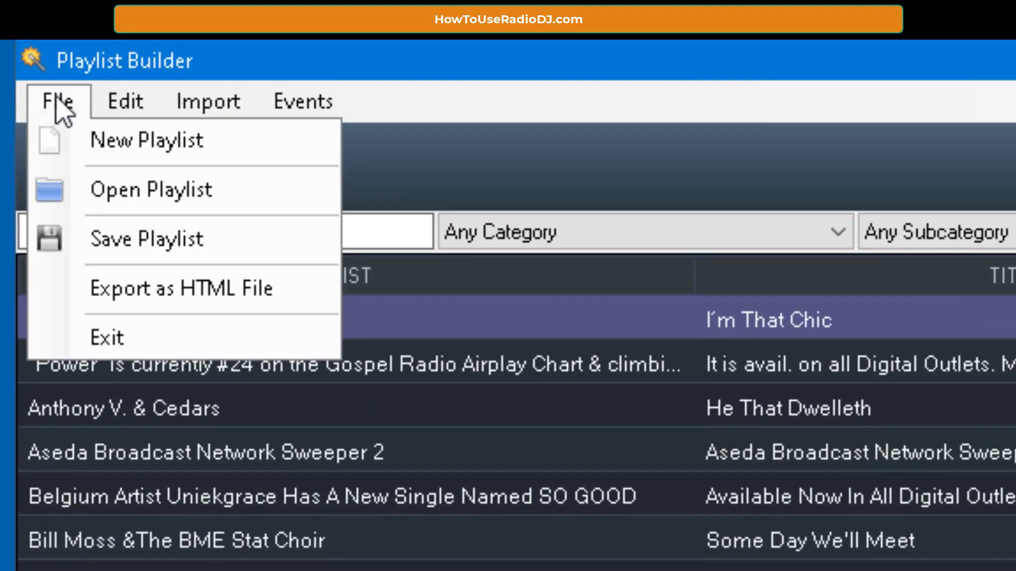
{"action": "left_click", "coordinate": [156, 198]}
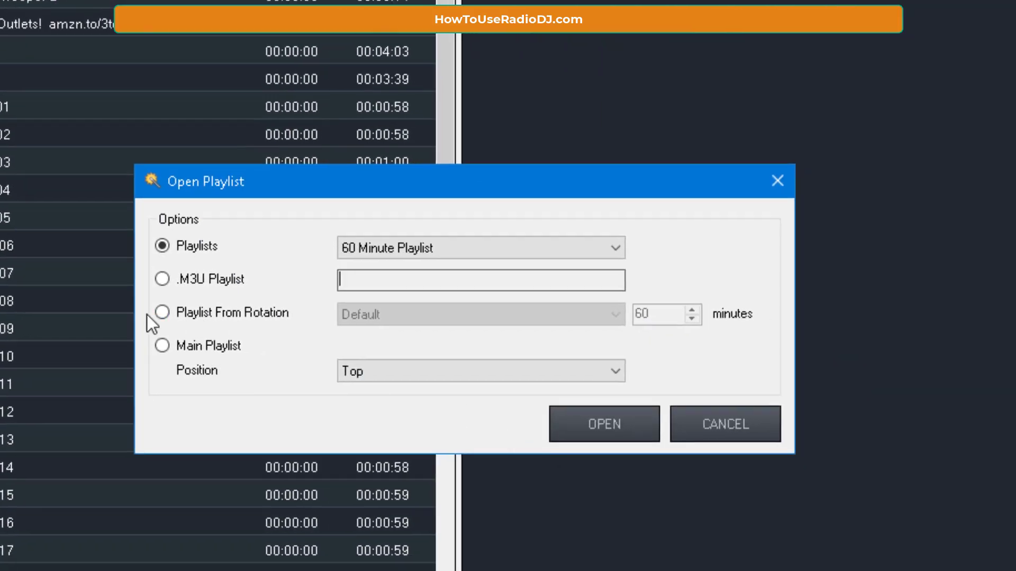
{"action": "left_click", "coordinate": [163, 314]}
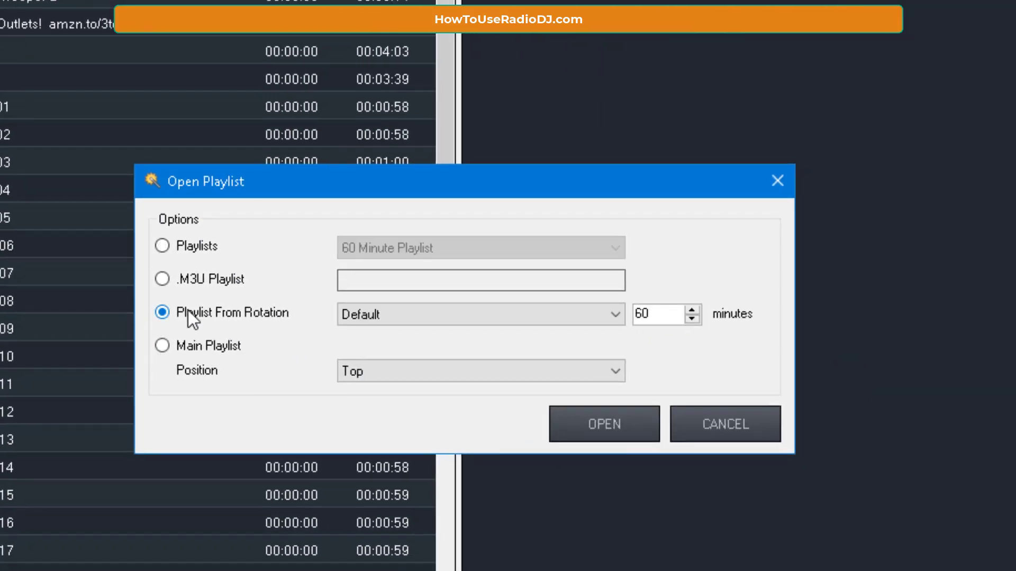
{"action": "left_click", "coordinate": [393, 310]}
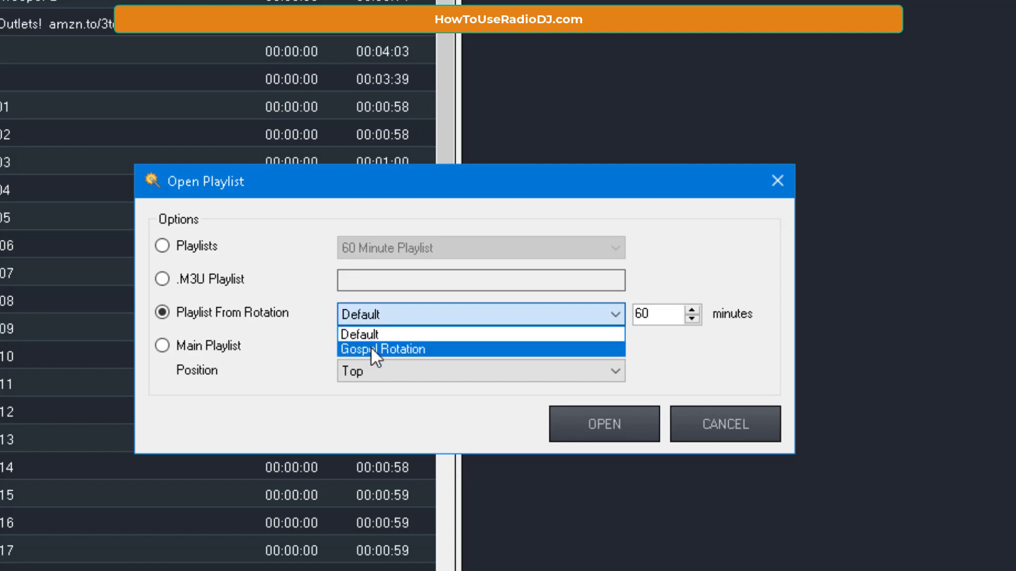
{"action": "left_click", "coordinate": [370, 350]}
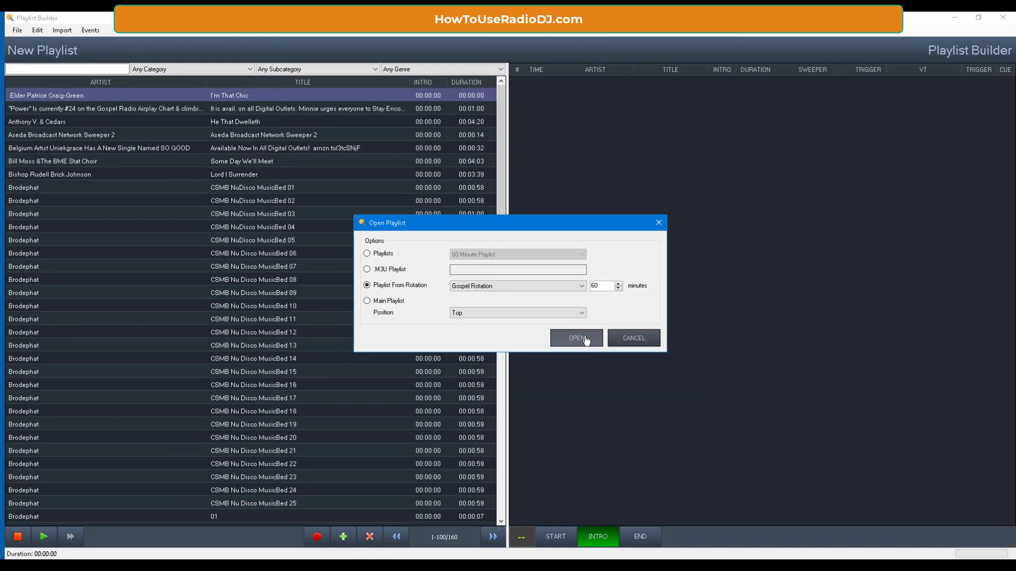
{"action": "left_click", "coordinate": [588, 362]}
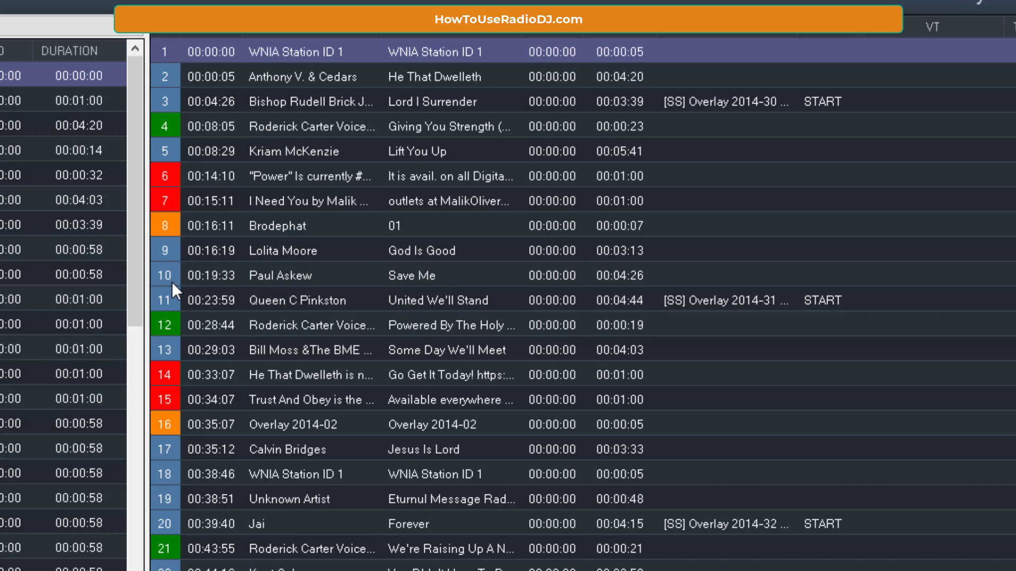
{"action": "left_click", "coordinate": [449, 474]}
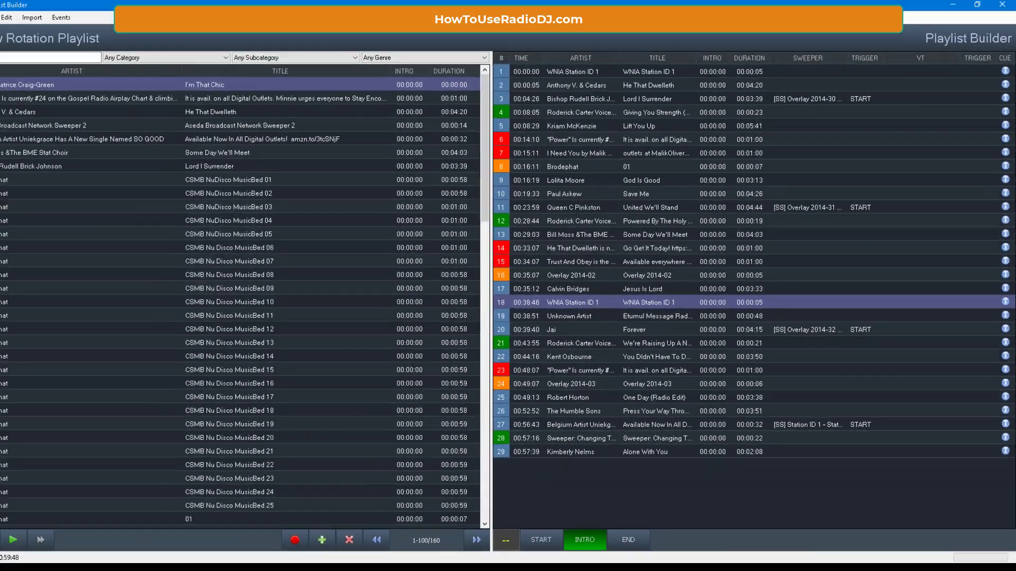
Overwrite 'Gospel Playlist' with the generated 29-item playlist and confirm the replacement
{"action": "left_click", "coordinate": [15, 16]}
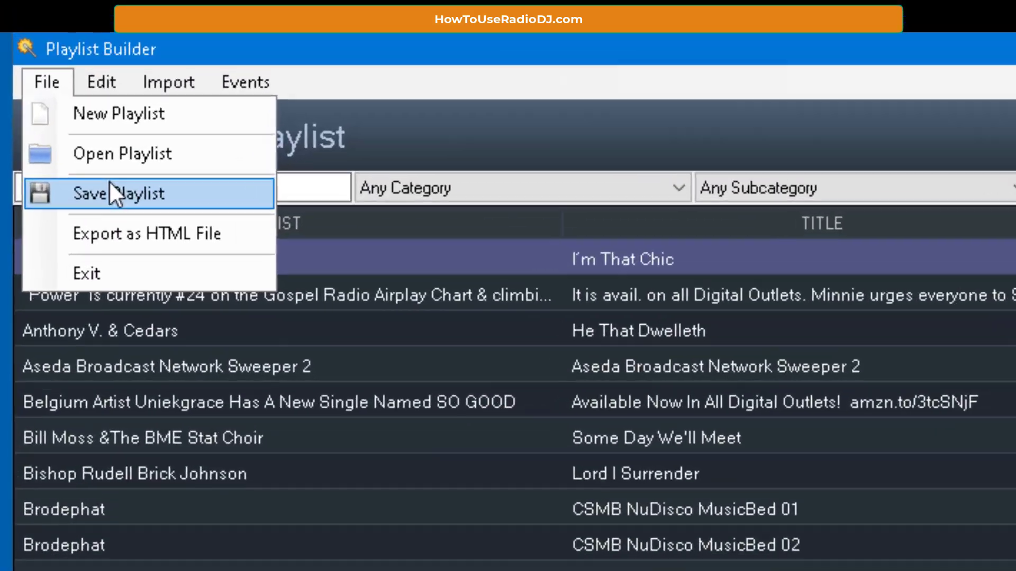
{"action": "left_click", "coordinate": [110, 183]}
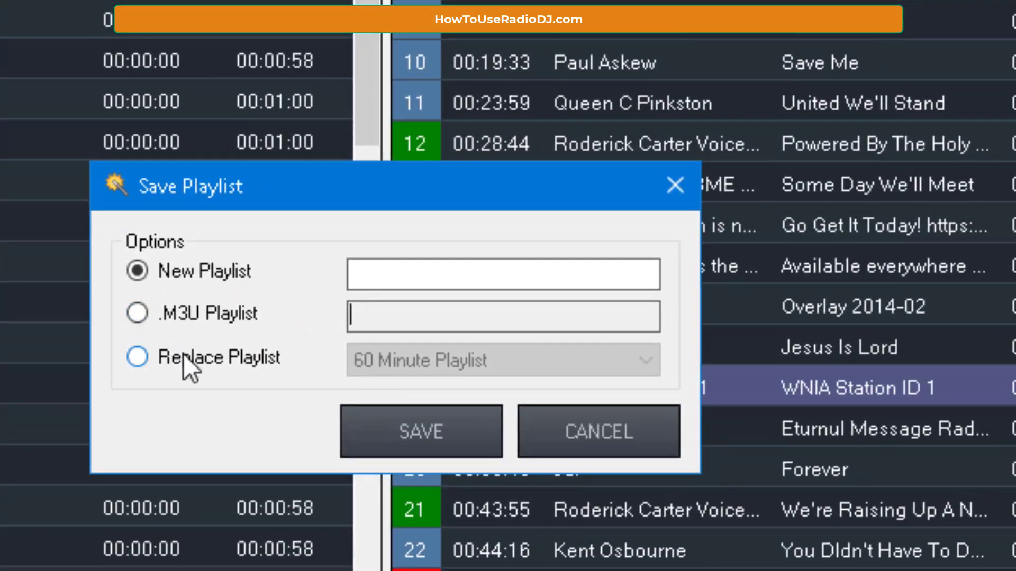
{"action": "left_click", "coordinate": [183, 356]}
{"action": "left_click", "coordinate": [462, 366]}
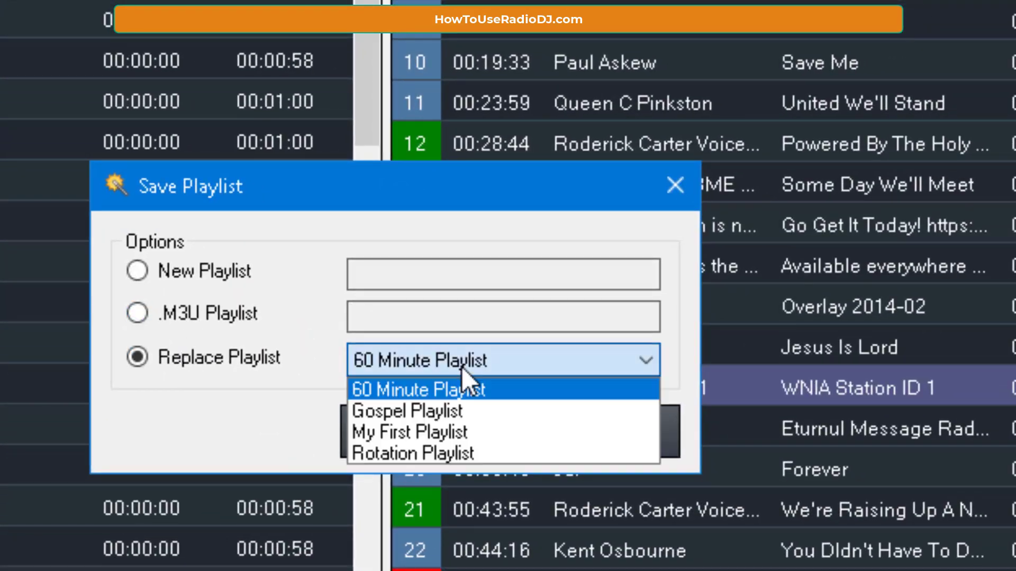
{"action": "left_click", "coordinate": [449, 411]}
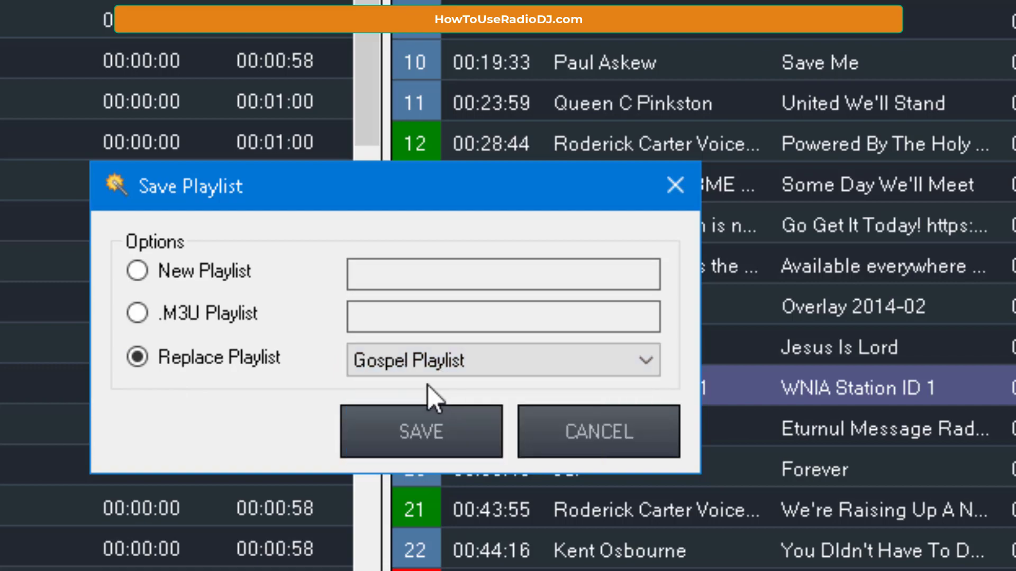
{"action": "left_click", "coordinate": [451, 431]}
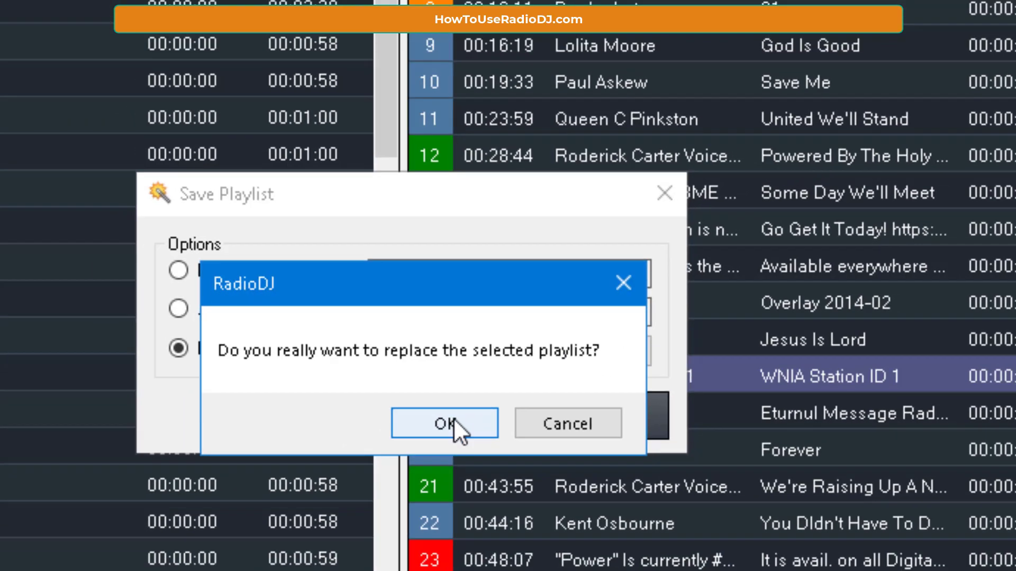
{"action": "left_click", "coordinate": [434, 435]}
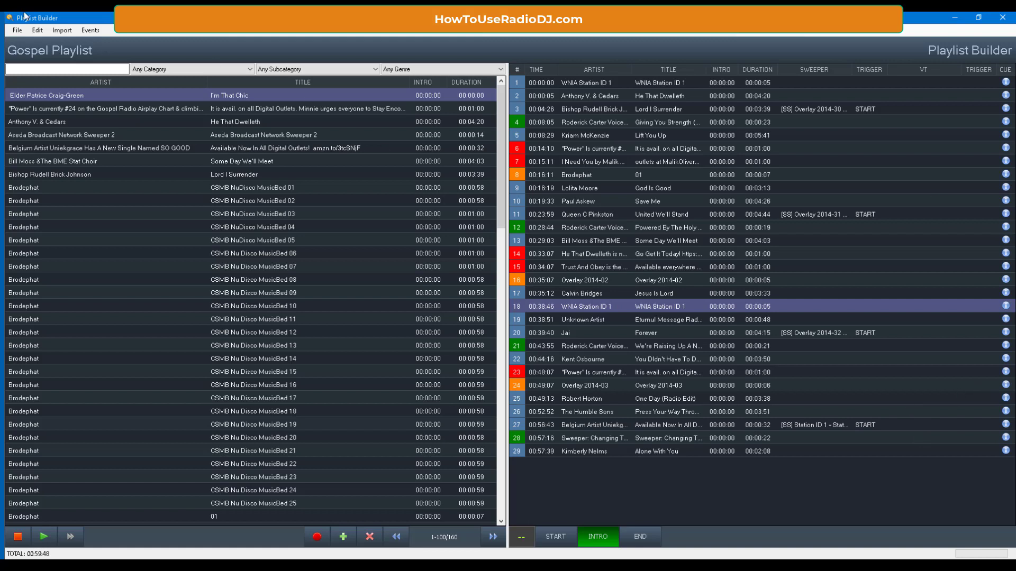
Close the Playlist Builder and start a new event named 'Load Gospel Playilist'
{"action": "left_click", "coordinate": [18, 29]}
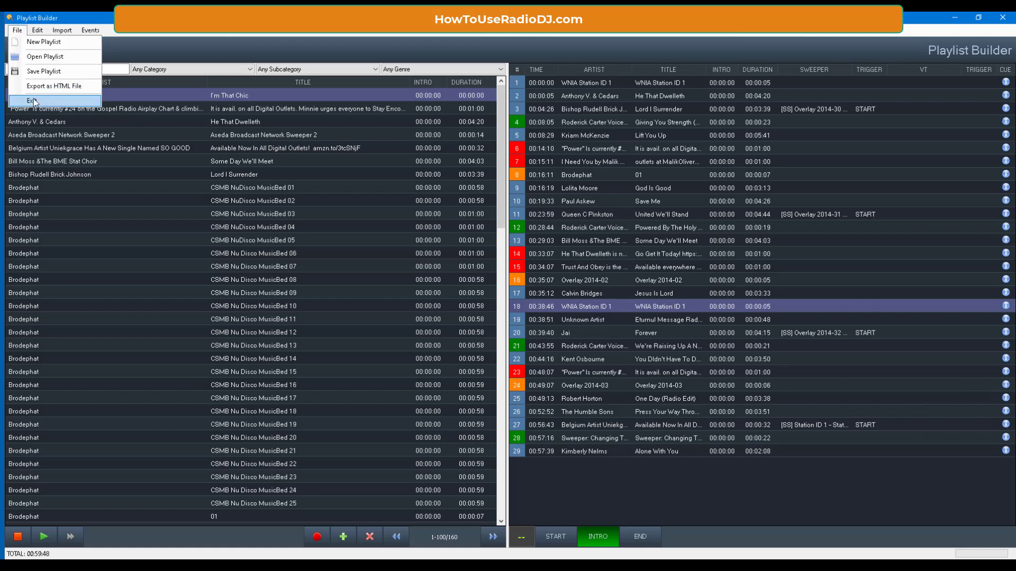
{"action": "left_click", "coordinate": [33, 100]}
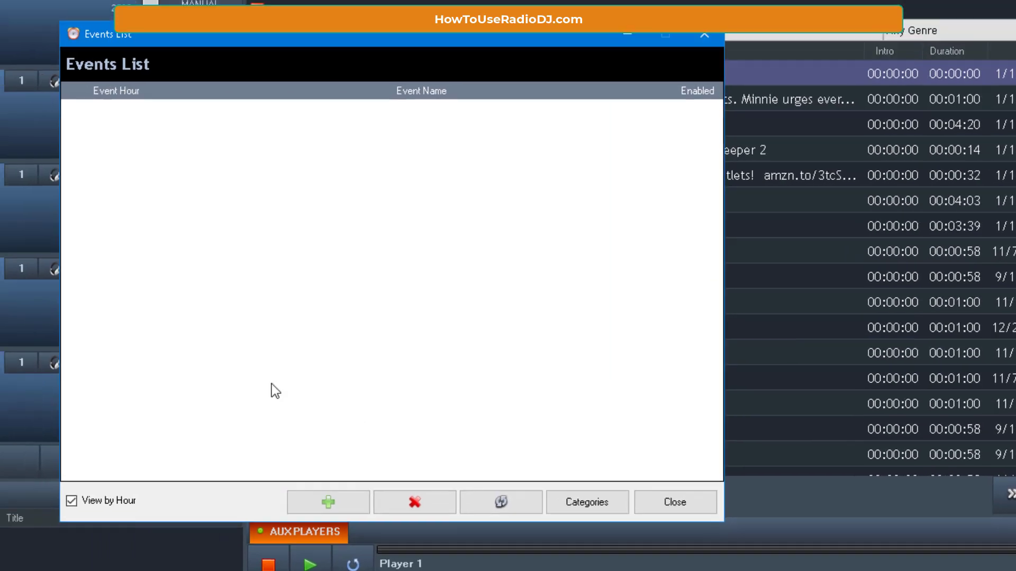
{"action": "left_click", "coordinate": [340, 497]}
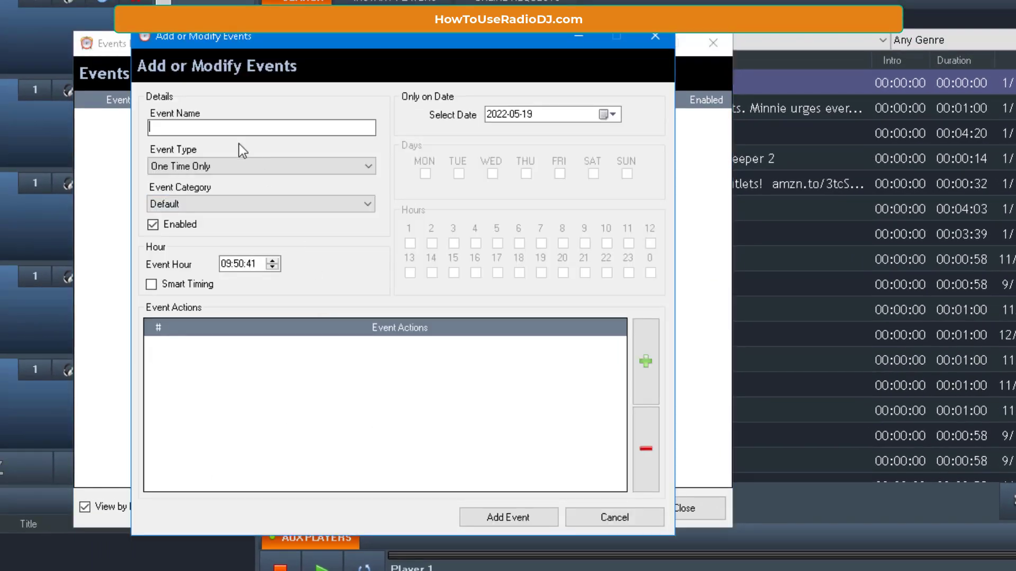
{"action": "type", "text": "Load Gospel Playilist"}
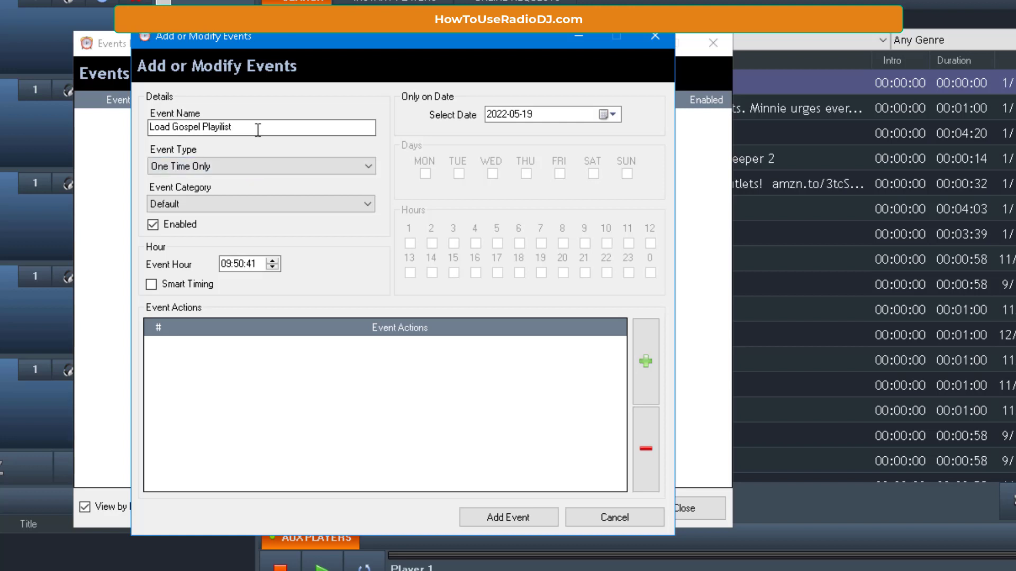
Make the event repeat by Day and Hour on Monday to Friday at hour 6 only
{"action": "left_click", "coordinate": [256, 165]}
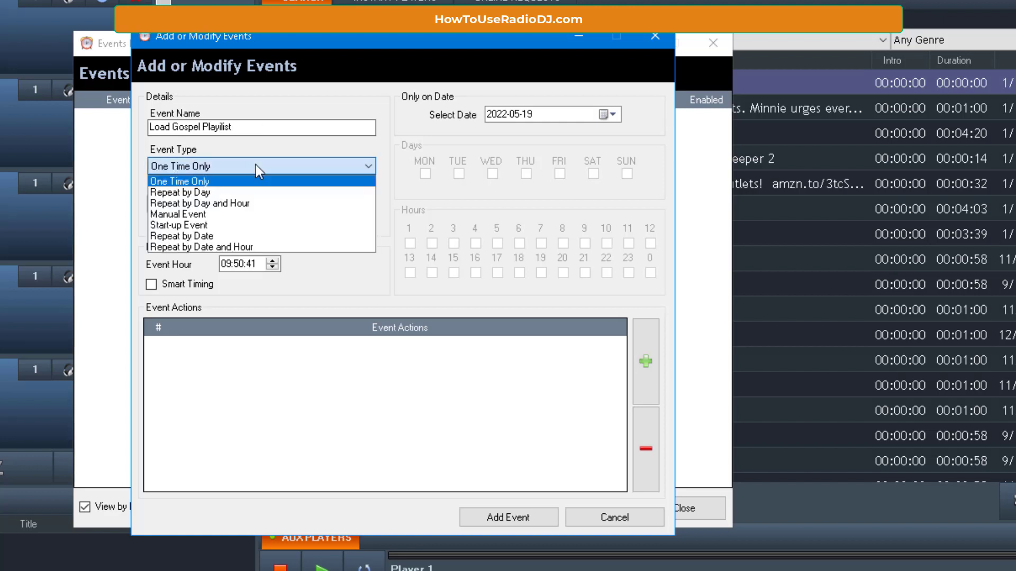
{"action": "left_click", "coordinate": [244, 201]}
{"action": "right_click", "coordinate": [586, 174]}
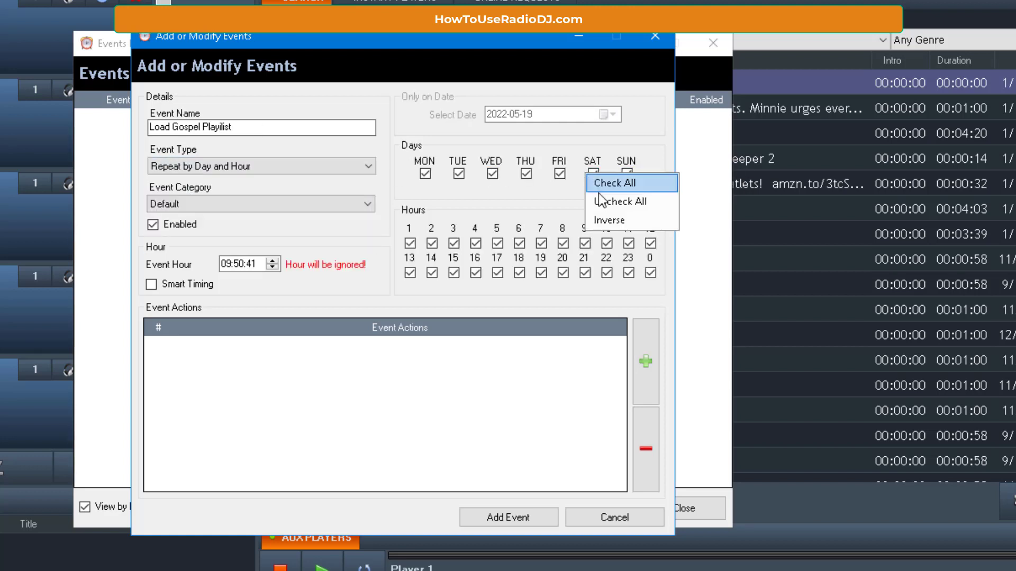
{"action": "left_click", "coordinate": [594, 176]}
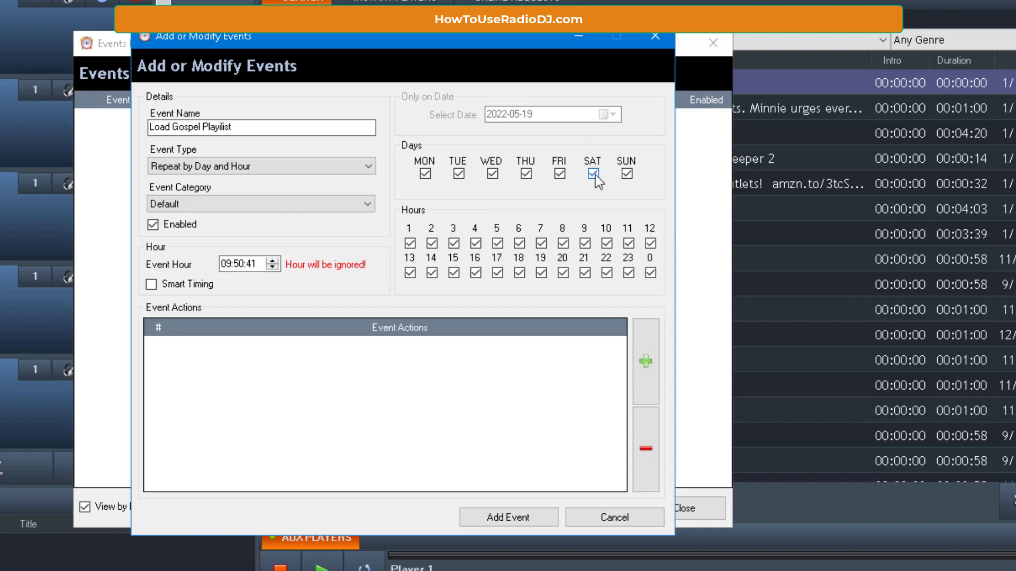
{"action": "left_click", "coordinate": [626, 175]}
{"action": "right_click", "coordinate": [479, 257]}
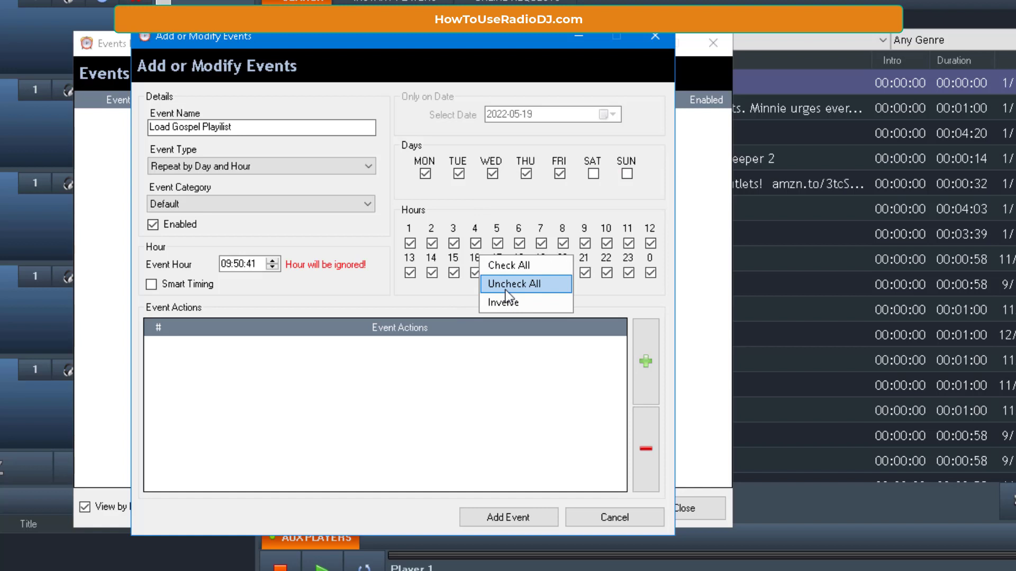
{"action": "left_click", "coordinate": [506, 289]}
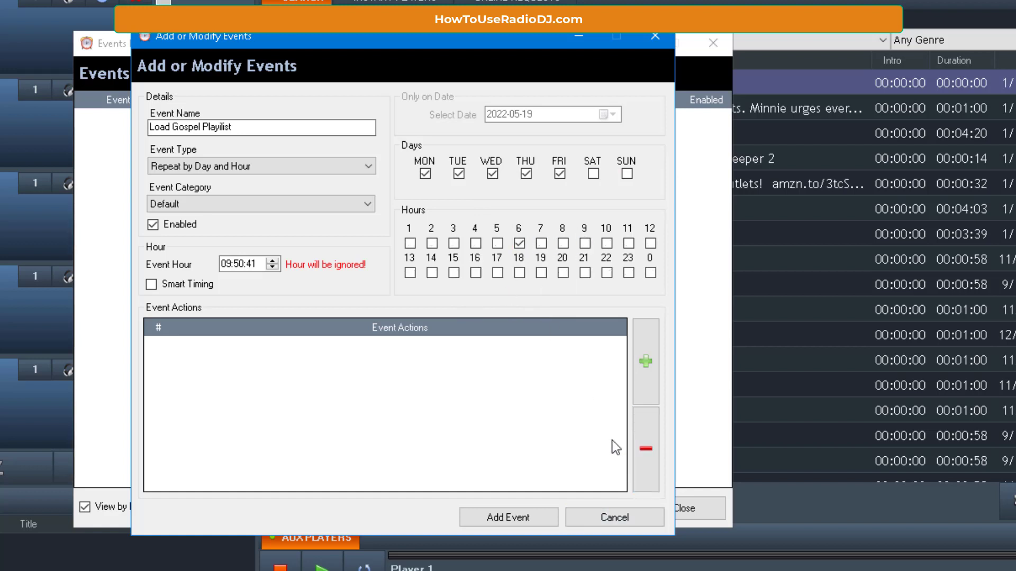
{"action": "left_click", "coordinate": [228, 266]}
Add a Load Playlist action that loads the Gospel Playlist at the top
{"action": "left_click", "coordinate": [647, 359]}
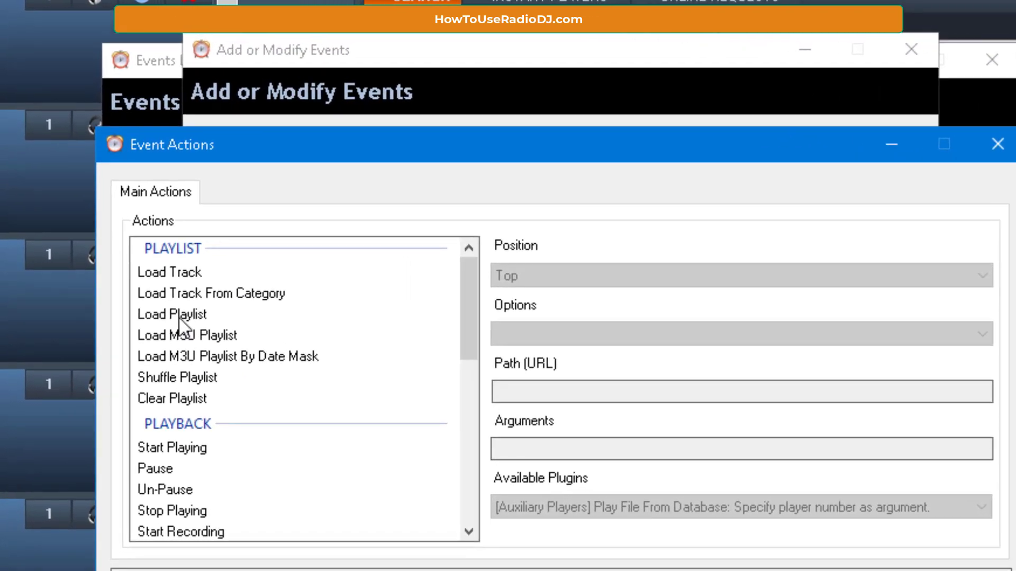
{"action": "left_click", "coordinate": [180, 315]}
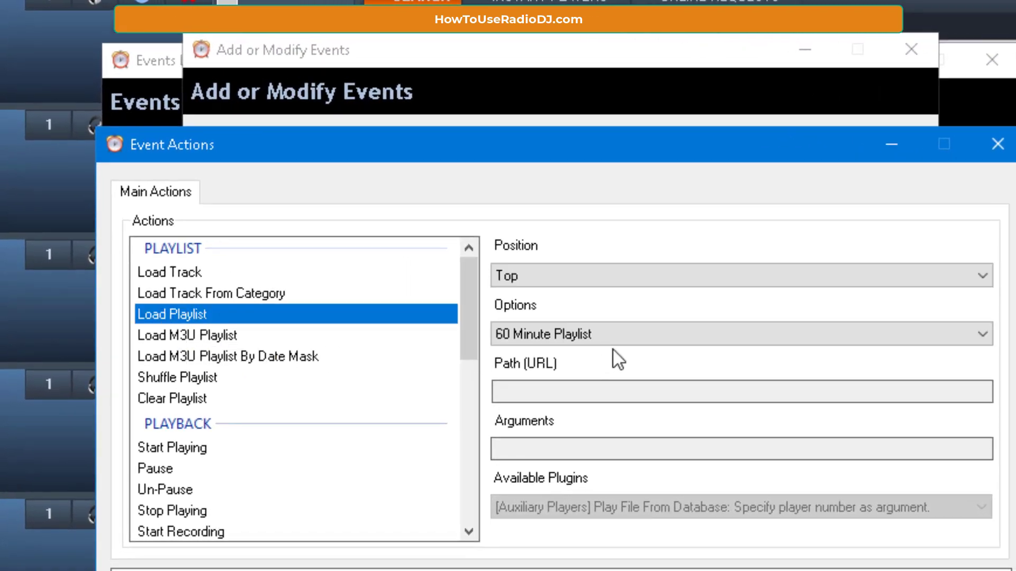
{"action": "left_click", "coordinate": [540, 339]}
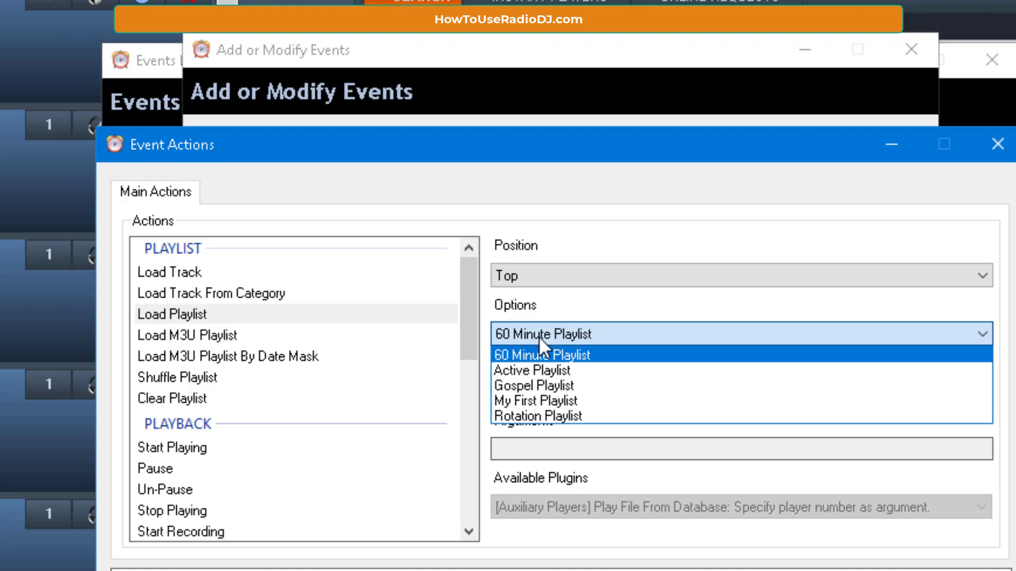
{"action": "left_click", "coordinate": [533, 387]}
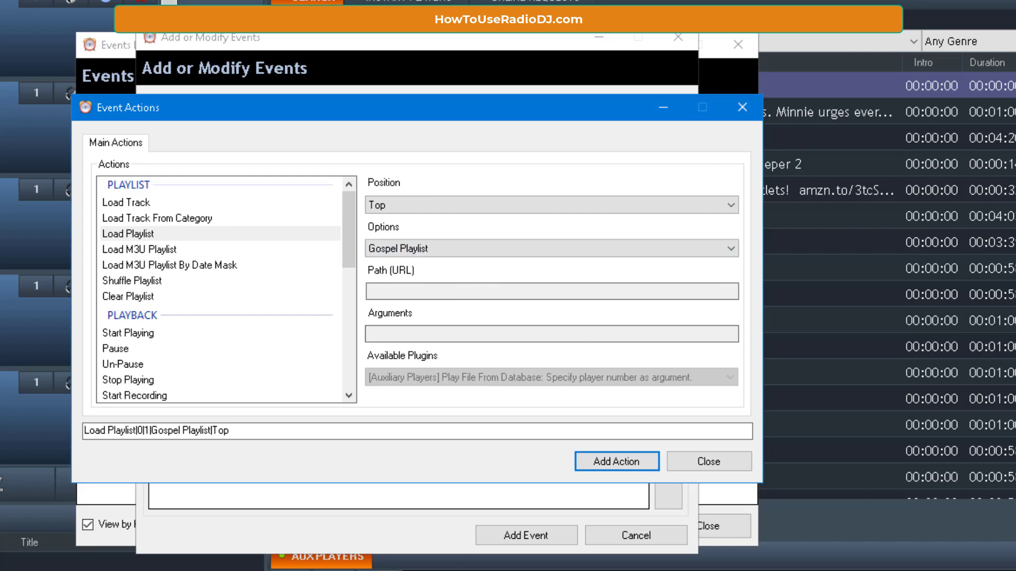
{"action": "left_click", "coordinate": [633, 454]}
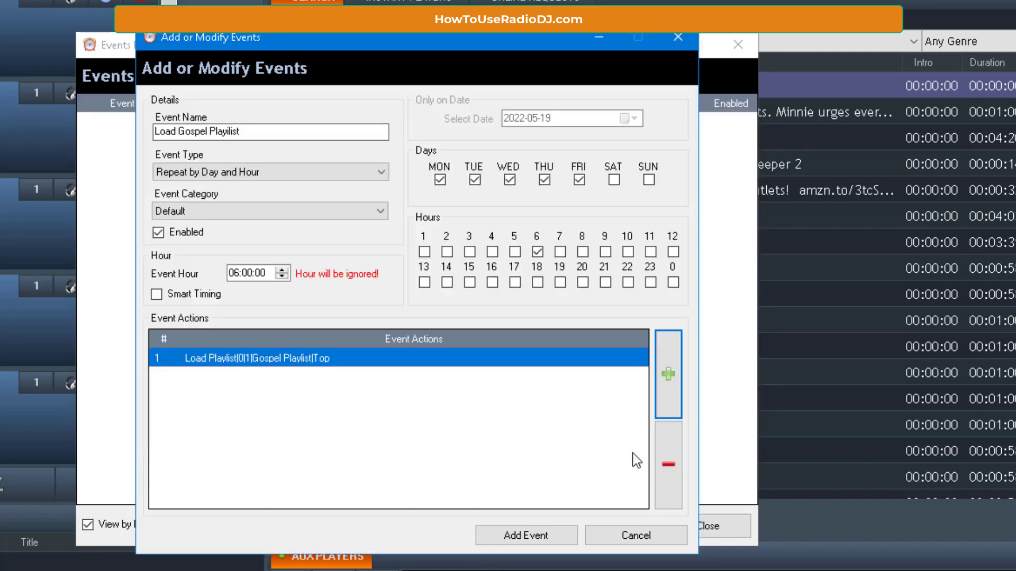
Add a second action that starts playback
{"action": "left_click", "coordinate": [663, 366]}
{"action": "left_click", "coordinate": [141, 335]}
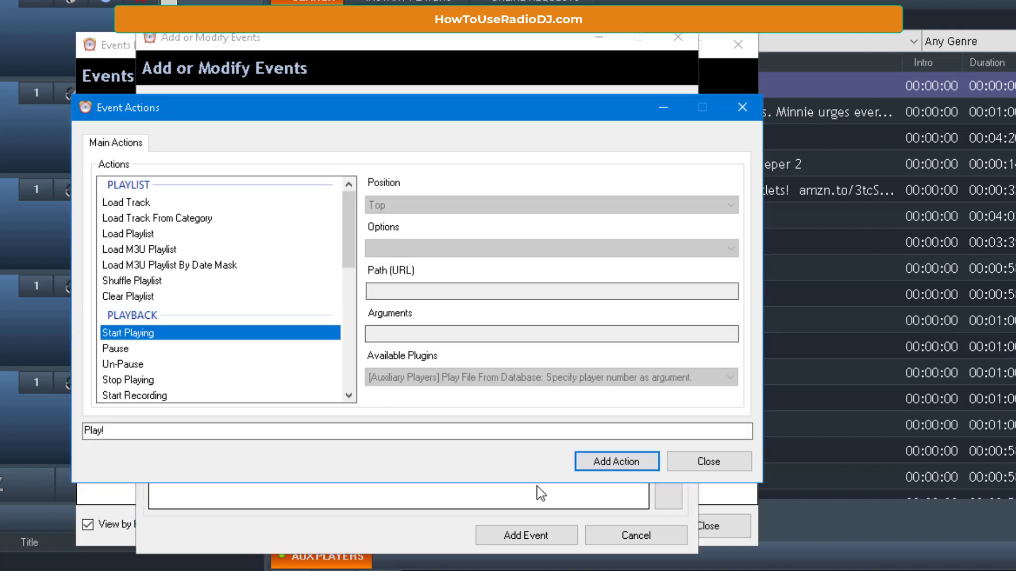
{"action": "left_click", "coordinate": [605, 463]}
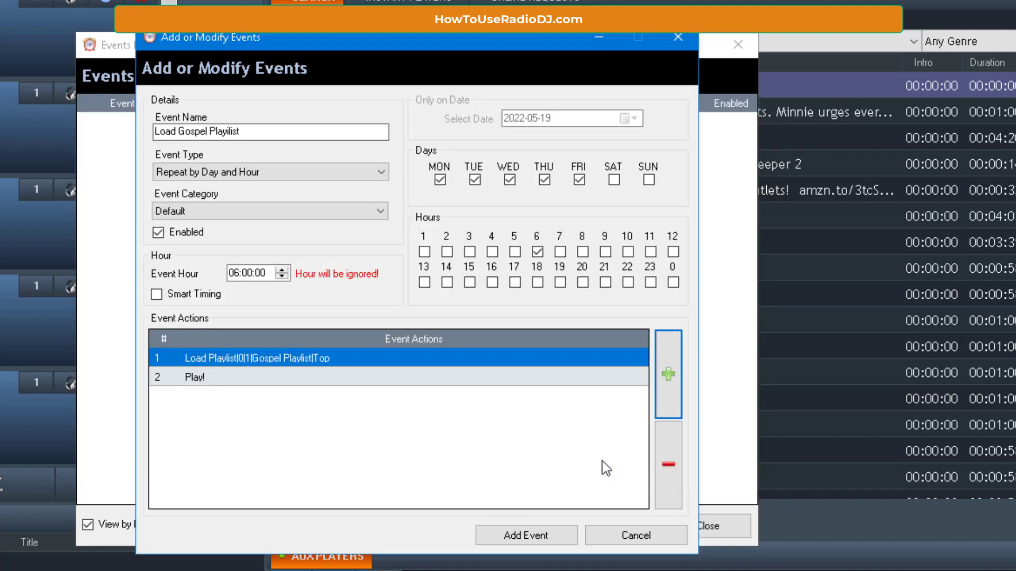
Save the new weekday event and close the Events List
{"action": "left_click", "coordinate": [543, 536]}
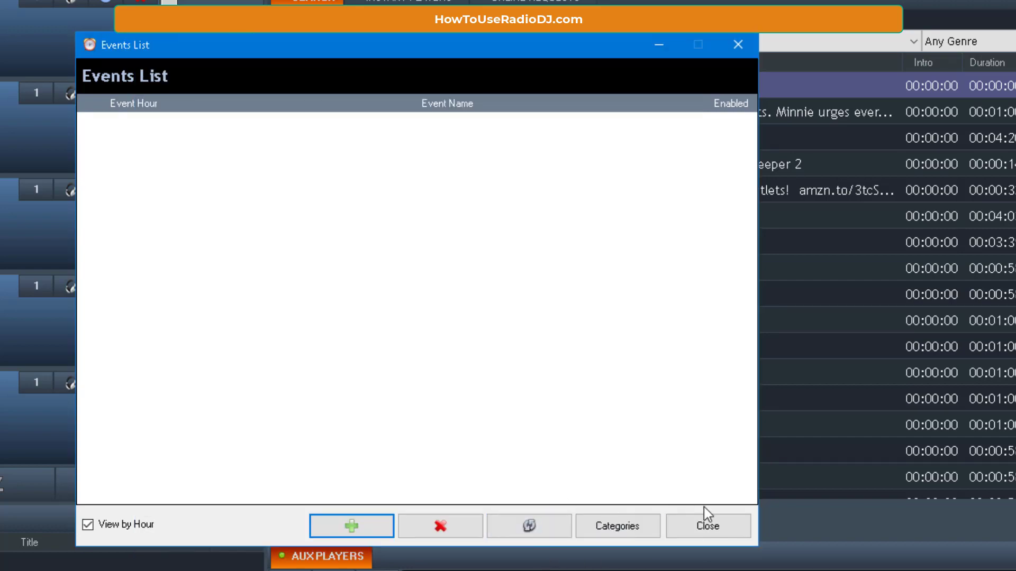
{"action": "left_click", "coordinate": [707, 527]}
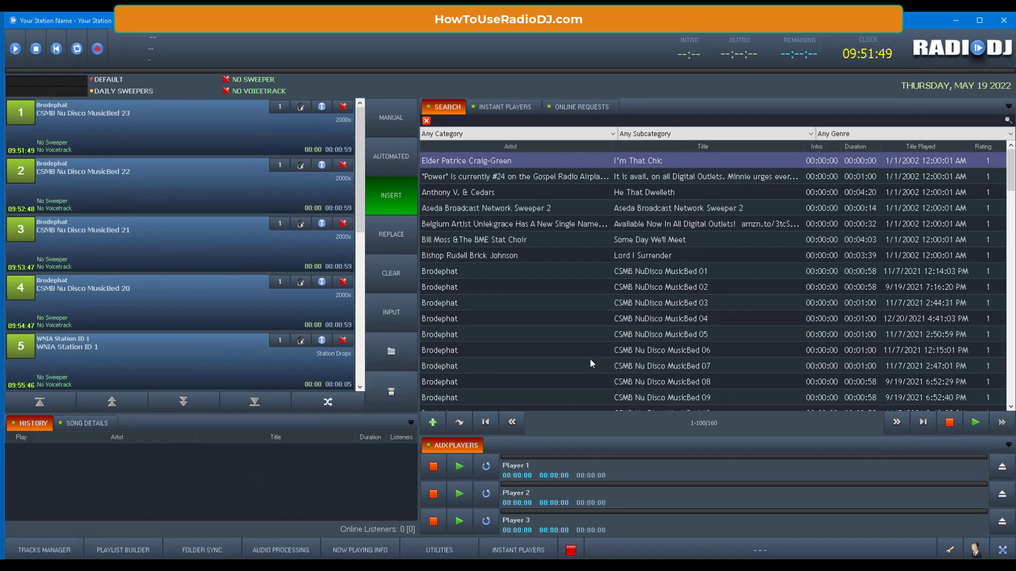